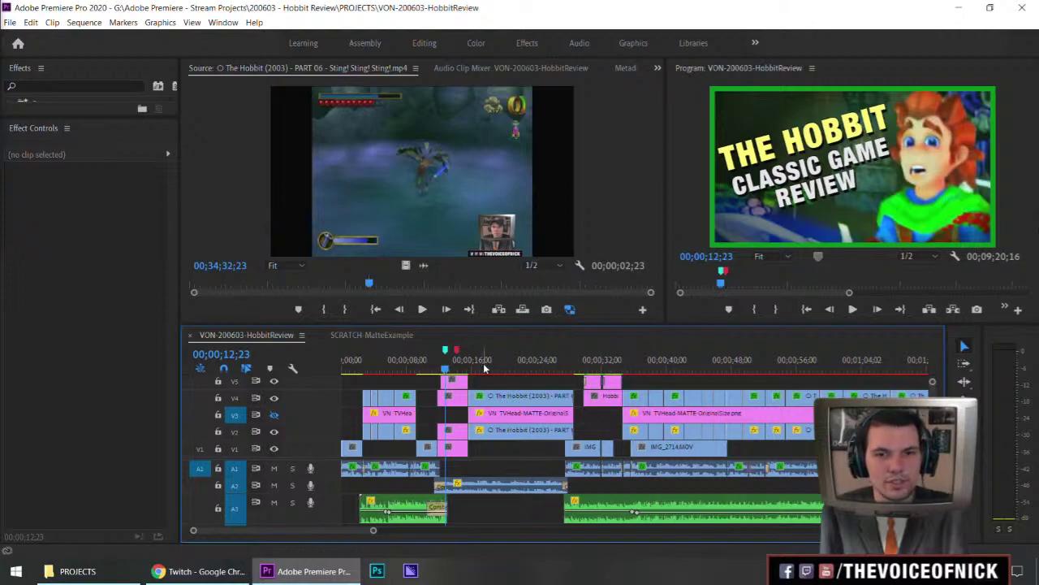
Step: Clear the sequence marker at 00;00;12;23 and move the playhead to the start of the thumbnail text clip
{"action": "key", "text": "minus"}
{"action": "key", "text": "minus"}
{"action": "key", "text": "minus"}
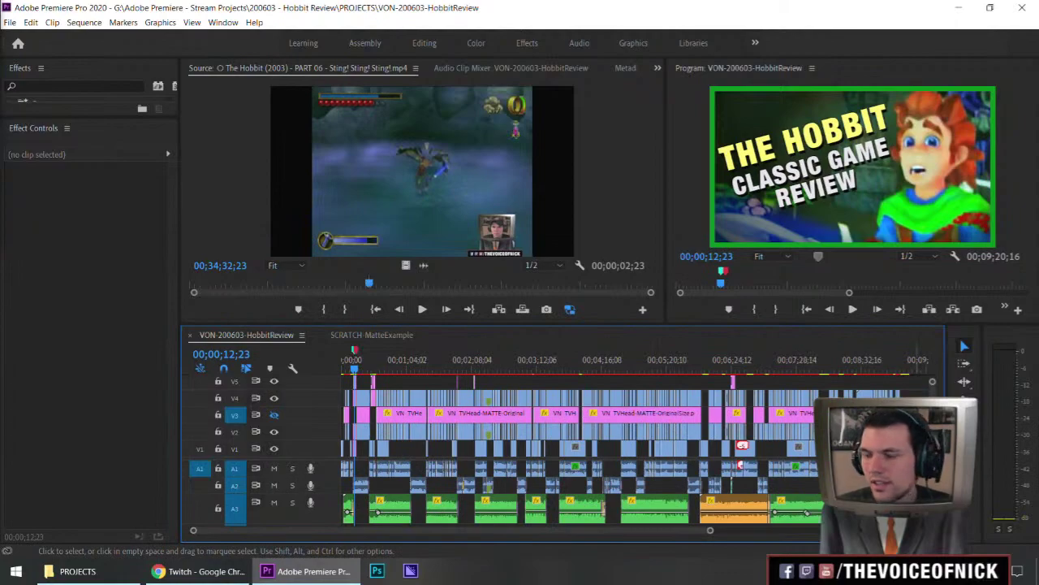
{"action": "key", "text": "equal"}
{"action": "key", "text": "equal"}
{"action": "key", "text": "equal"}
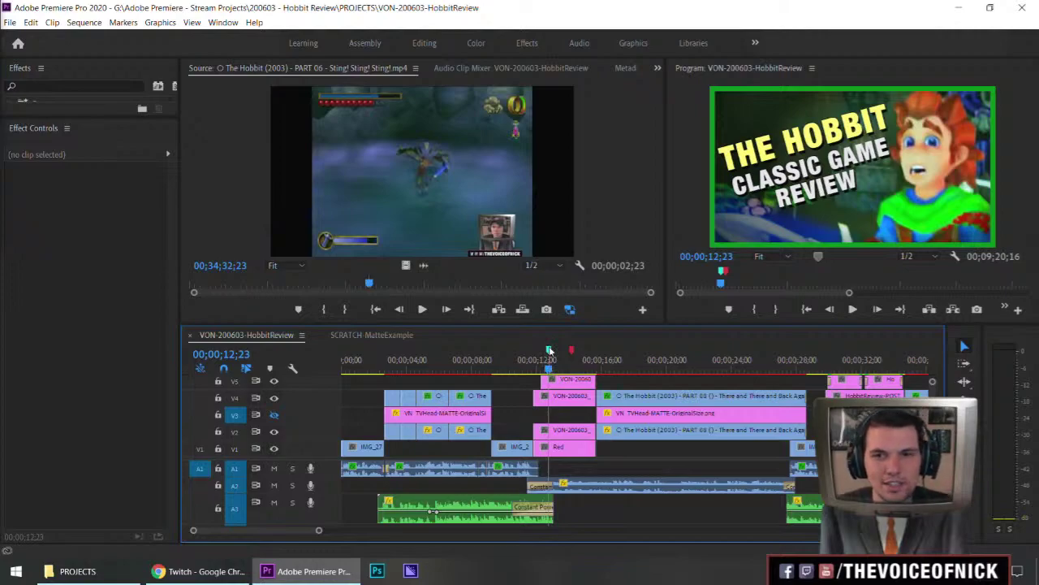
{"action": "key", "text": "equal"}
{"action": "key", "text": "equal"}
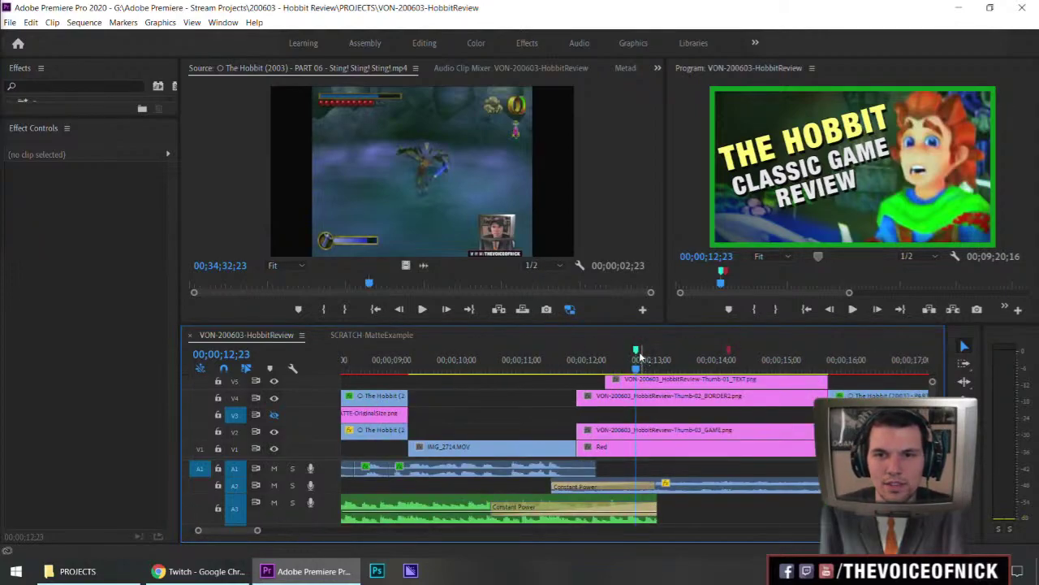
{"action": "right_click", "coordinate": [636, 351]}
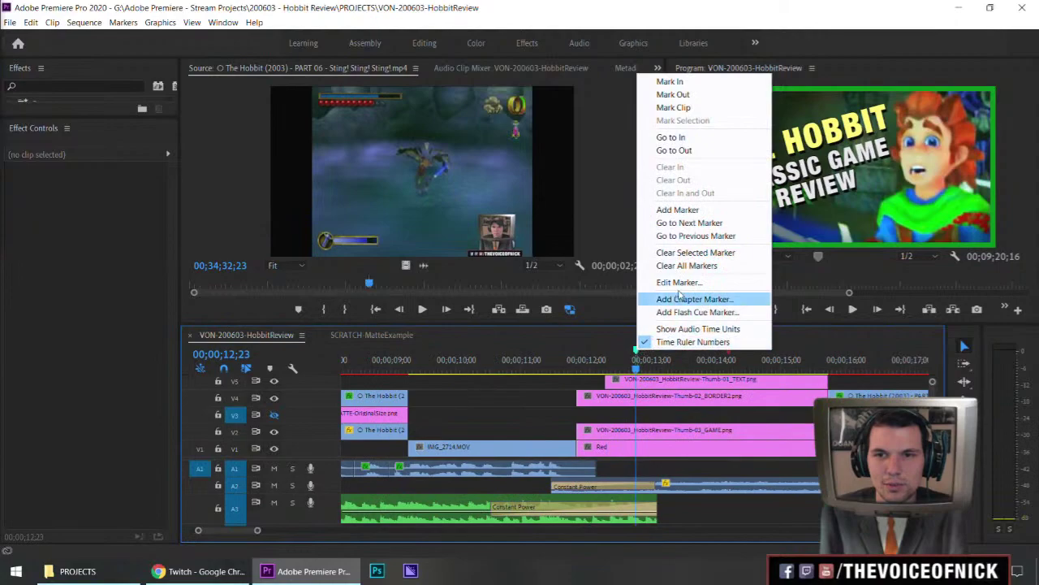
{"action": "left_click", "coordinate": [690, 253]}
{"action": "left_click_drag", "start_coordinate": [612, 372], "coordinate": [605, 372]}
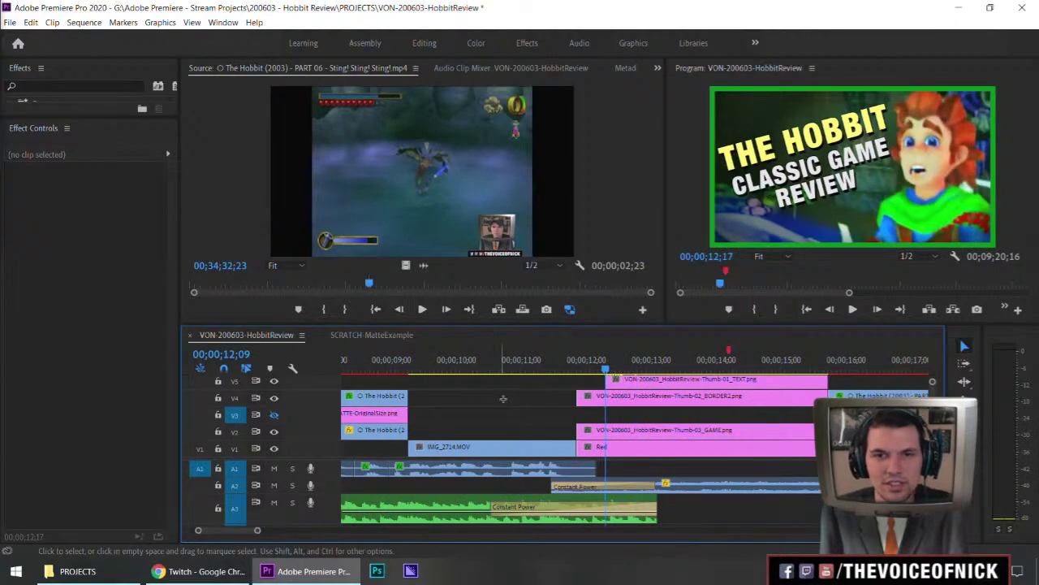
Step: Switch to File Explorer and open the VON-200502_CapsuleToys project from the PROJECTS folder of 200501 - Capsule Toys
{"action": "left_click", "coordinate": [81, 571]}
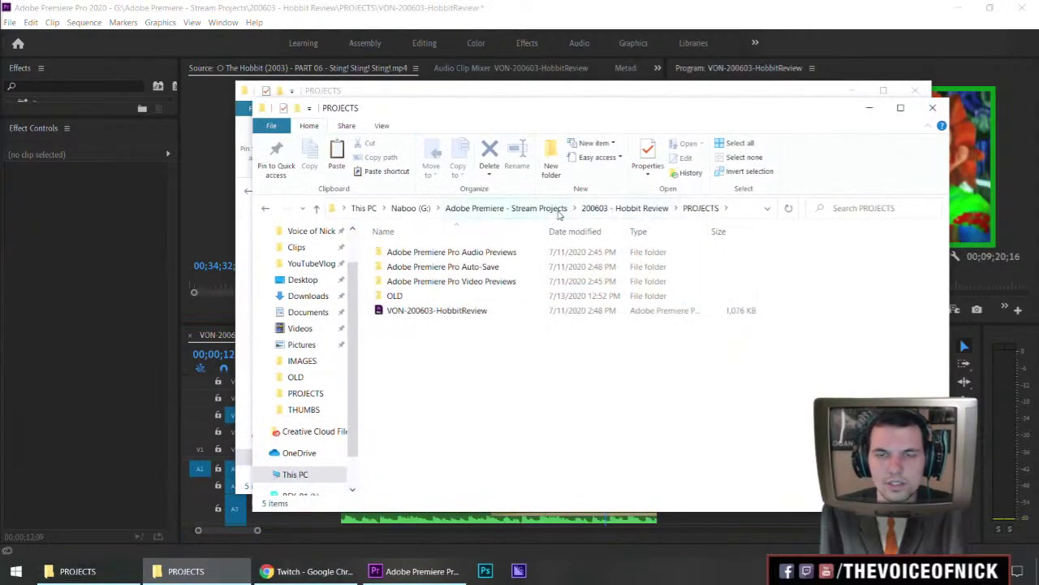
{"action": "left_click", "coordinate": [609, 208]}
{"action": "left_click", "coordinate": [506, 207]}
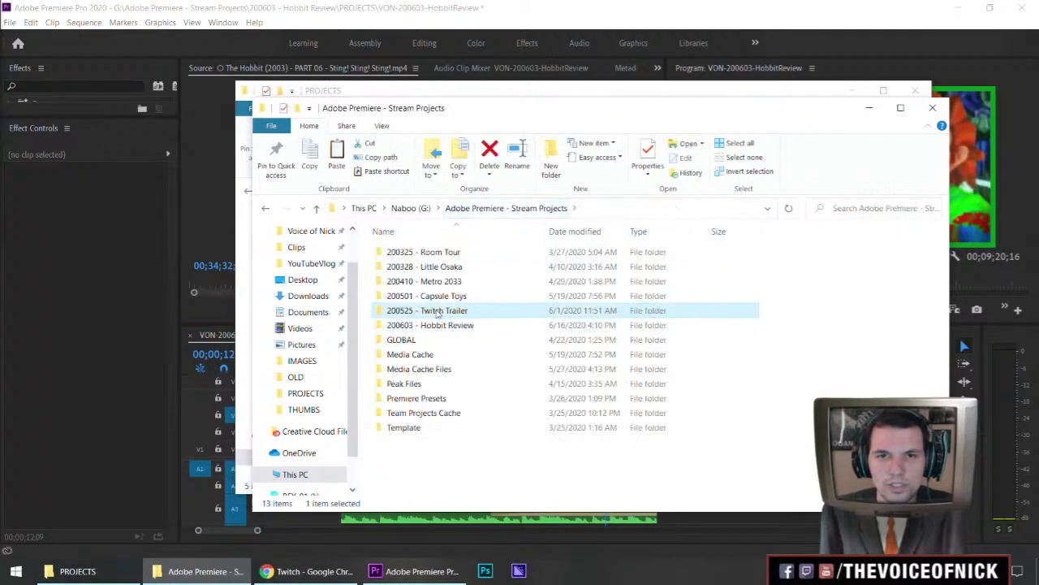
{"action": "double_click", "coordinate": [406, 310]}
{"action": "left_click", "coordinate": [506, 208]}
{"action": "left_click", "coordinate": [457, 297]}
{"action": "double_click", "coordinate": [457, 298]}
{"action": "double_click", "coordinate": [415, 294]}
{"action": "left_click", "coordinate": [433, 297]}
{"action": "double_click", "coordinate": [432, 297]}
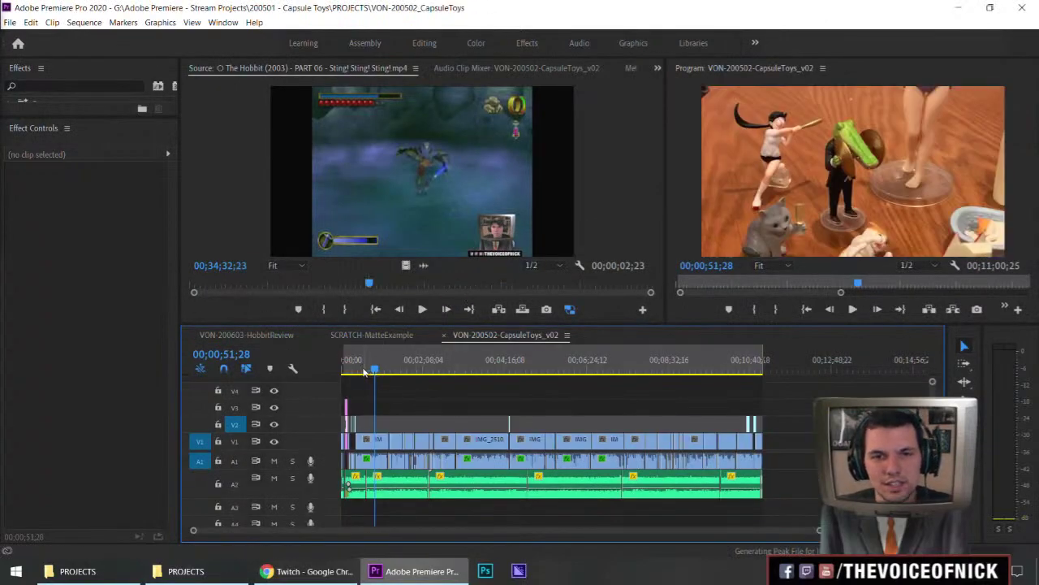
Step: Compare the motion settings of the Capsule Toys thumbnail image clip with those of the Hobbit thumbnail game clip
{"action": "key", "text": "equal"}
{"action": "key", "text": "equal"}
{"action": "key", "text": "equal"}
{"action": "key", "text": "equal"}
{"action": "key", "text": "equal"}
{"action": "key", "text": "equal"}
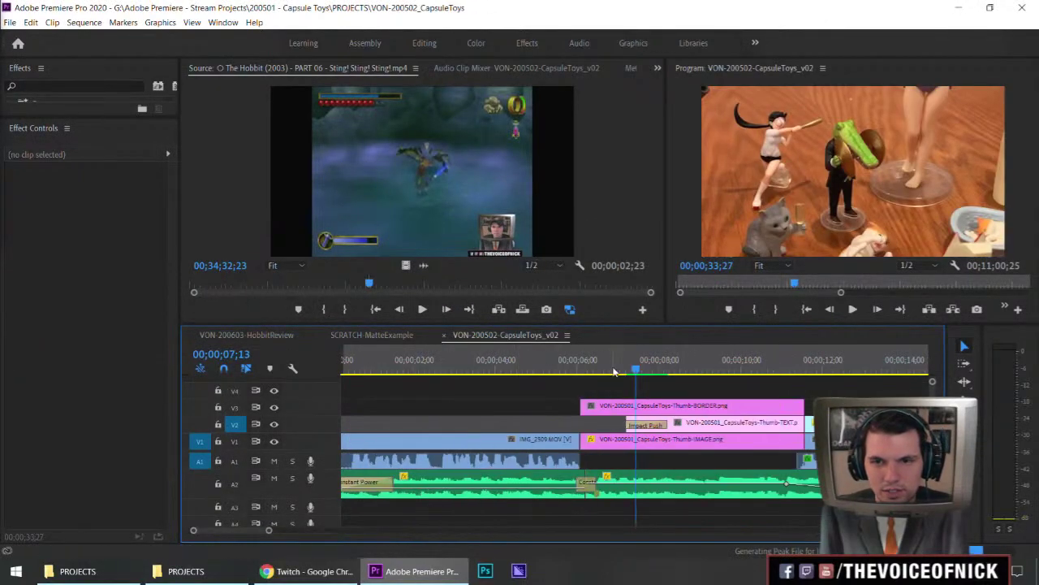
{"action": "left_click", "coordinate": [659, 438]}
{"action": "left_click", "coordinate": [248, 334]}
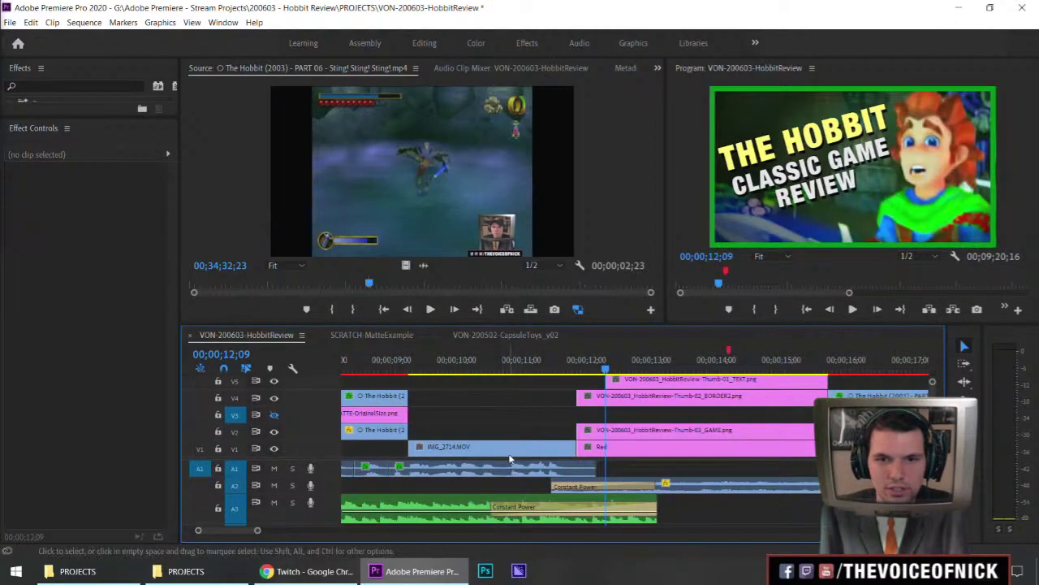
{"action": "left_click", "coordinate": [642, 433]}
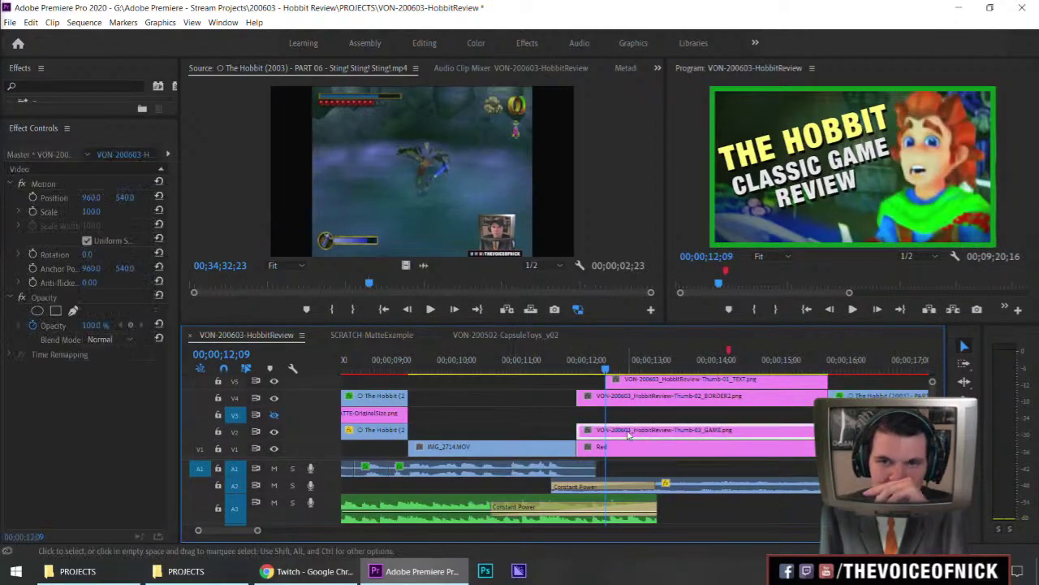
Step: Examine the Scale keyframes at the start and end of the Capsule Toys thumbnail image clip
{"action": "left_click", "coordinate": [512, 333]}
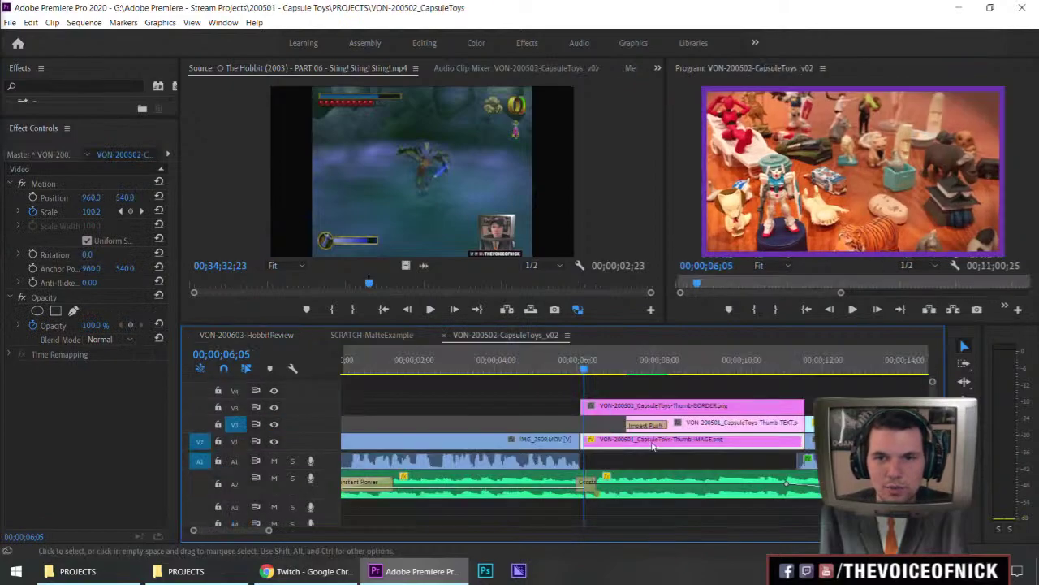
{"action": "key", "text": "Down"}
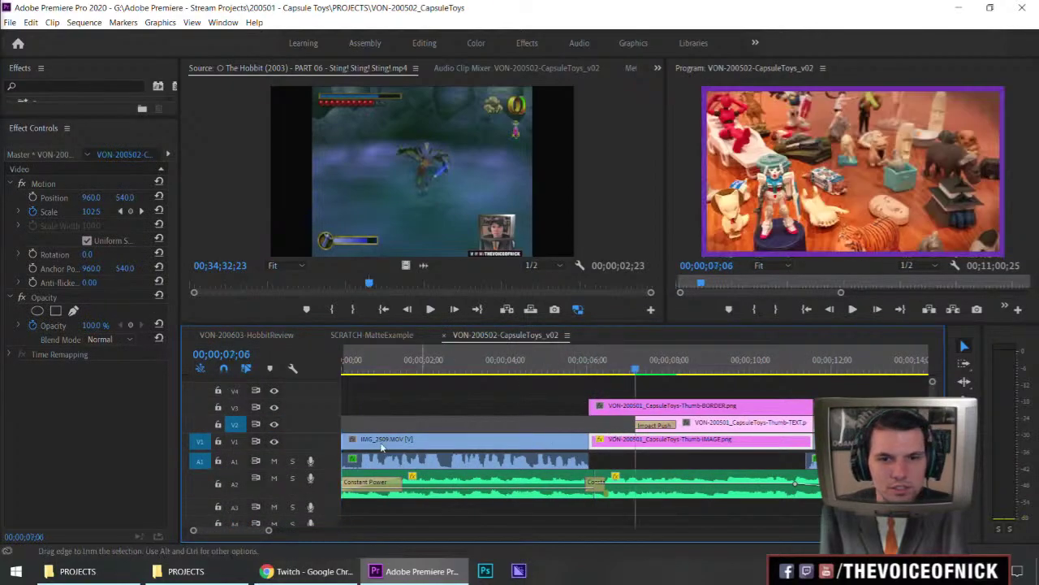
{"action": "left_click", "coordinate": [235, 441]}
{"action": "key", "text": "Up"}
{"action": "key", "text": "Down"}
{"action": "key", "text": "Down"}
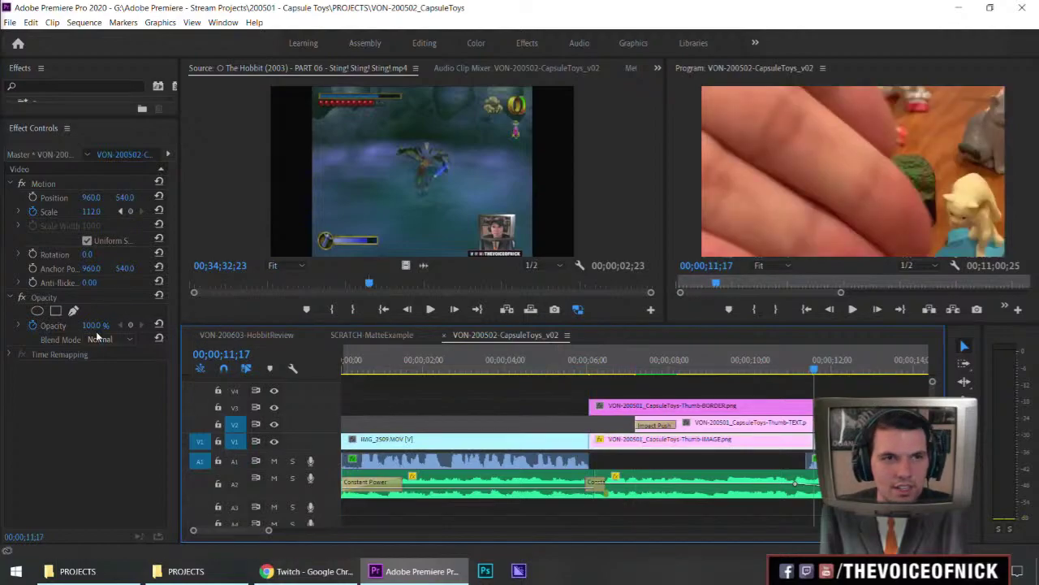
{"action": "key", "text": "Up"}
{"action": "key", "text": "Up"}
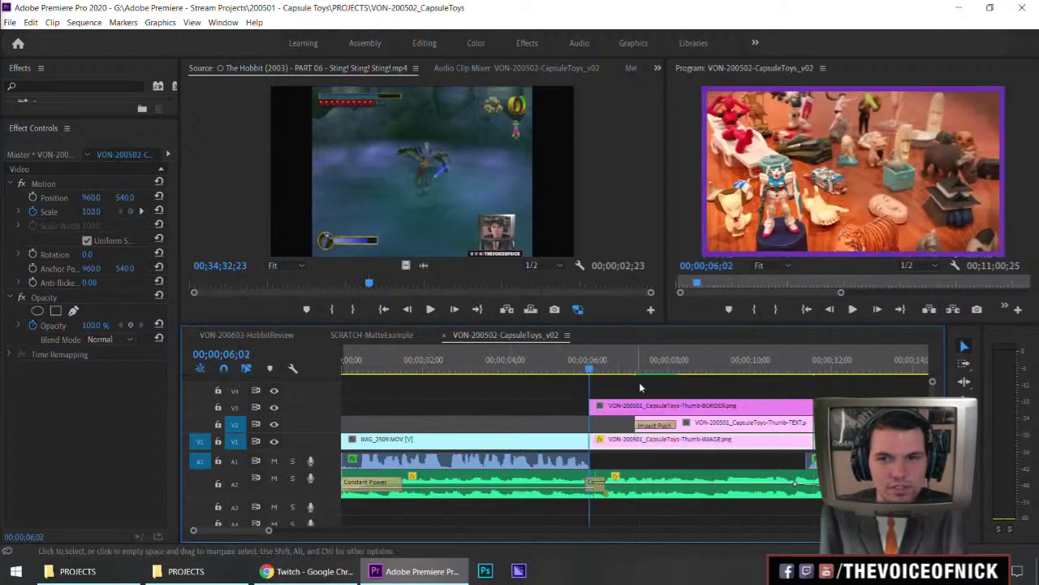
Step: Copy the Impact Push transition from the Capsule Toys thumbnail text clip to the start of the Hobbit thumbnail text clip
{"action": "left_click", "coordinate": [718, 388]}
{"action": "left_click", "coordinate": [635, 370]}
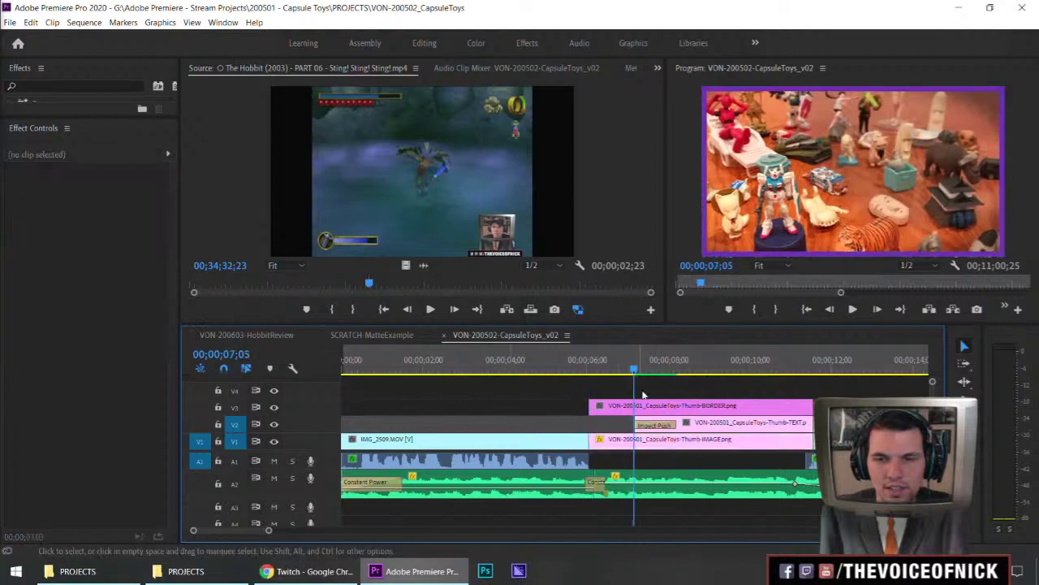
{"action": "left_click", "coordinate": [664, 423]}
{"action": "left_click", "coordinate": [278, 337]}
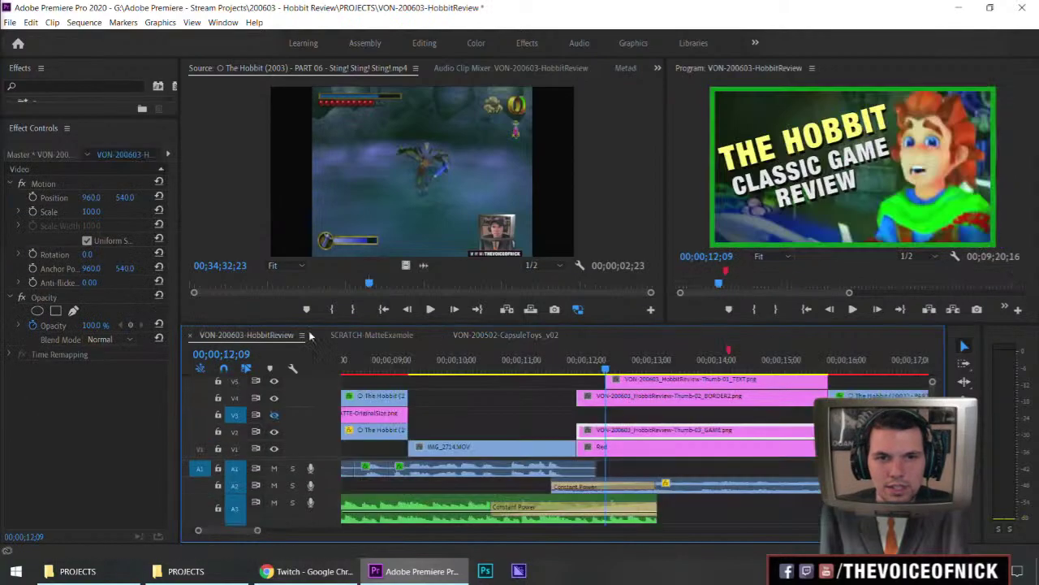
{"action": "key", "text": "ctrl+v"}
{"action": "left_click_drag", "start_coordinate": [606, 370], "coordinate": [583, 373]}
{"action": "left_click", "coordinate": [605, 435]}
{"action": "key", "text": "Up"}
{"action": "key", "text": "Up"}
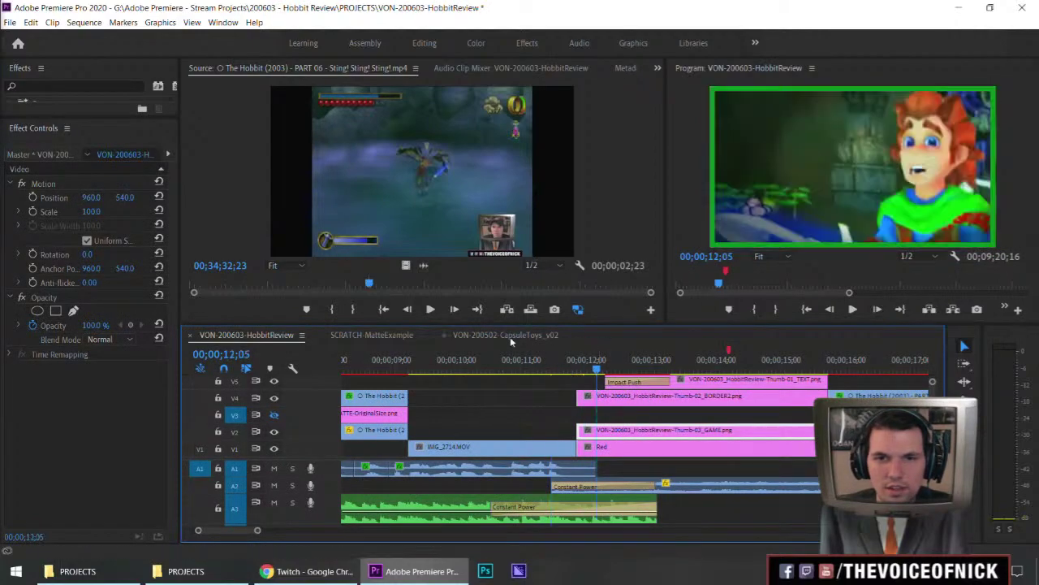
Step: Return to the VON-200502-CapsuleToys_v02 sequence and close its project
{"action": "left_click", "coordinate": [479, 335]}
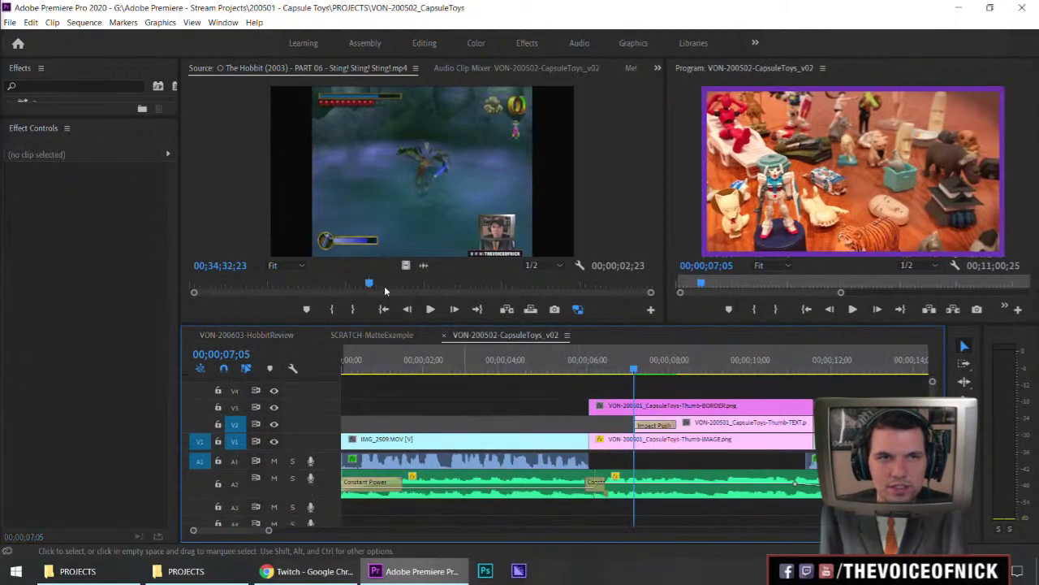
{"action": "left_click", "coordinate": [10, 22]}
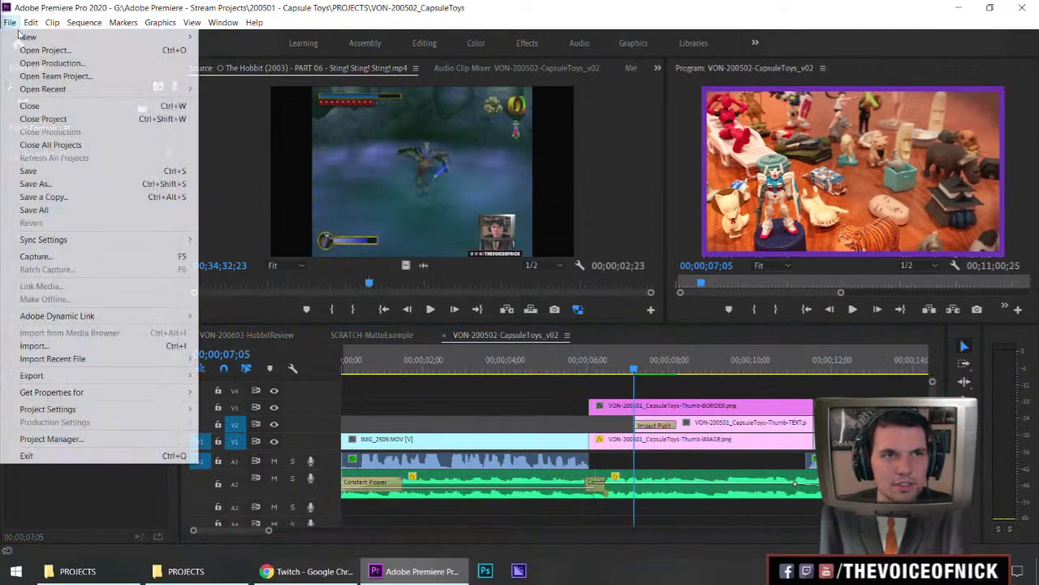
{"action": "left_click", "coordinate": [551, 390]}
{"action": "left_click", "coordinate": [10, 22]}
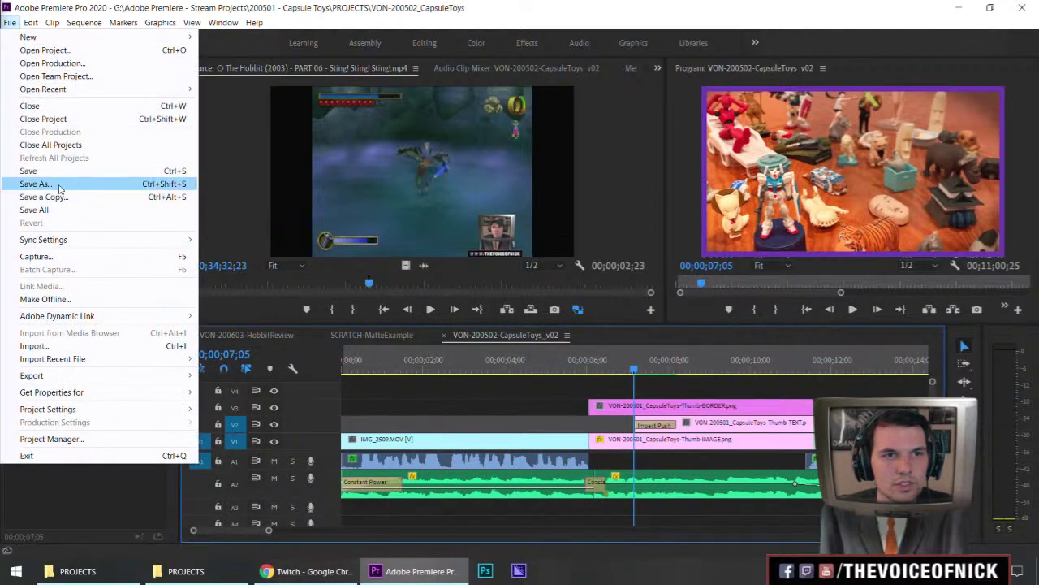
{"action": "left_click", "coordinate": [41, 122]}
Step: Close the SCRATCH-MatteExample sequence, leaving the VON-200603-HobbitReview sequence open
{"action": "left_click", "coordinate": [266, 333]}
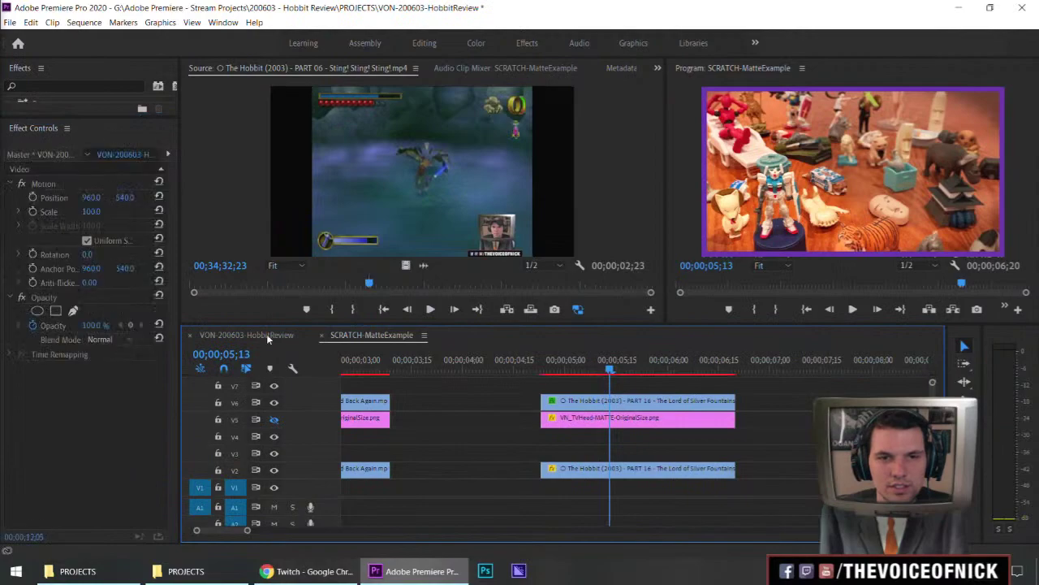
{"action": "right_click", "coordinate": [366, 333]}
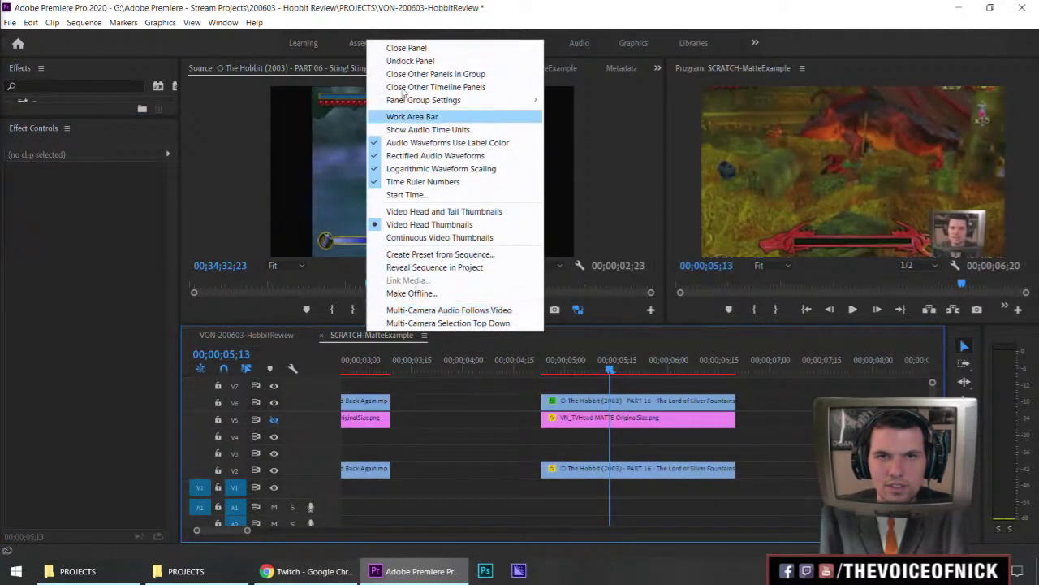
{"action": "left_click", "coordinate": [406, 45]}
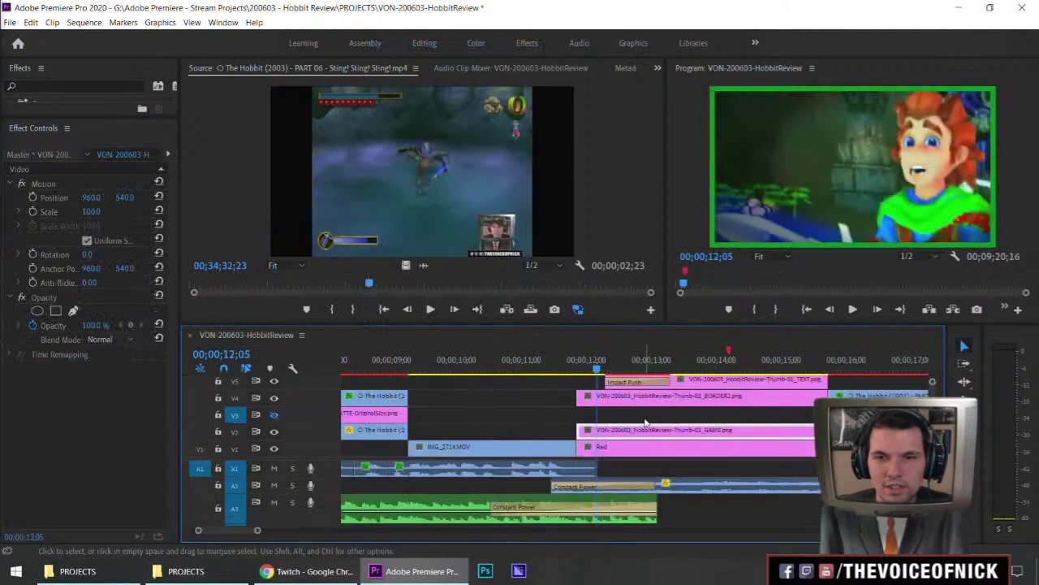
Step: Delete the Red clip and shift the thumbnail game, border and text clips down to tracks V1, V2 and V3
{"action": "left_click", "coordinate": [670, 446]}
{"action": "key", "text": "Delete"}
{"action": "left_click_drag", "start_coordinate": [702, 455], "coordinate": [686, 384]}
{"action": "key", "text": "alt+Down"}
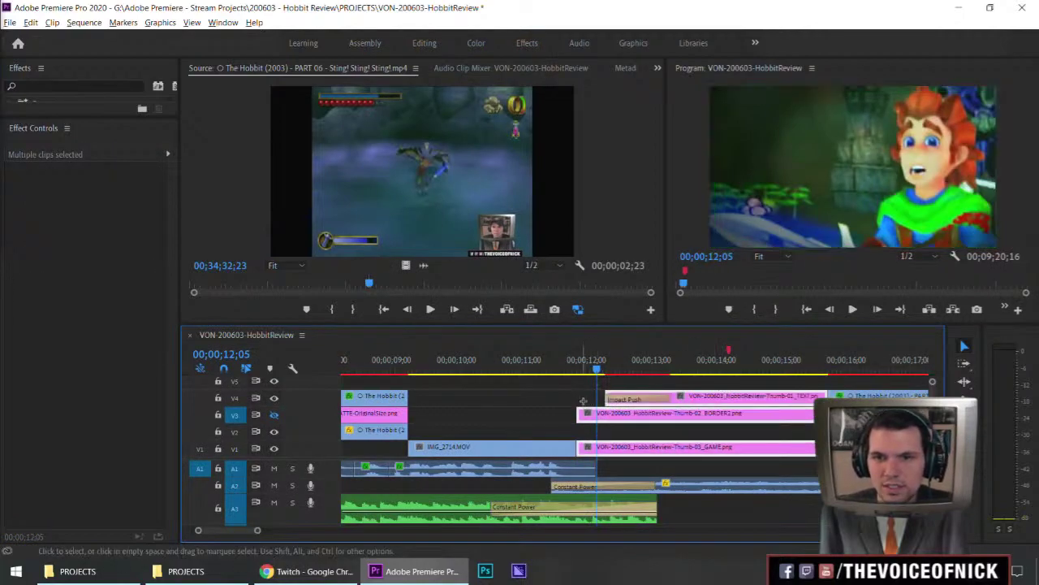
{"action": "key", "text": "alt+Down"}
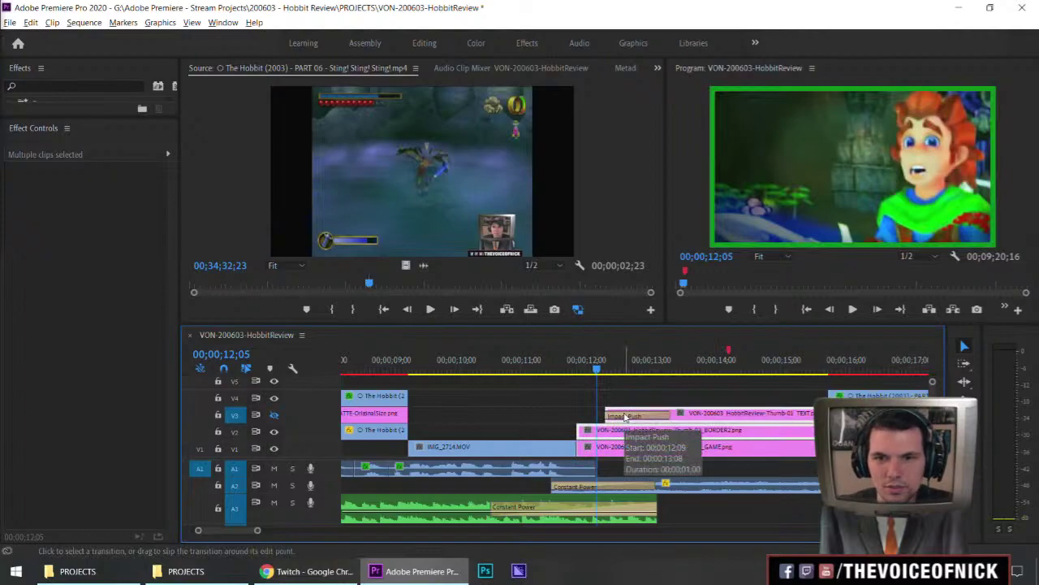
Step: Move the thumbnail text clip with its Impact Push transition up to track V4
{"action": "left_click", "coordinate": [678, 414]}
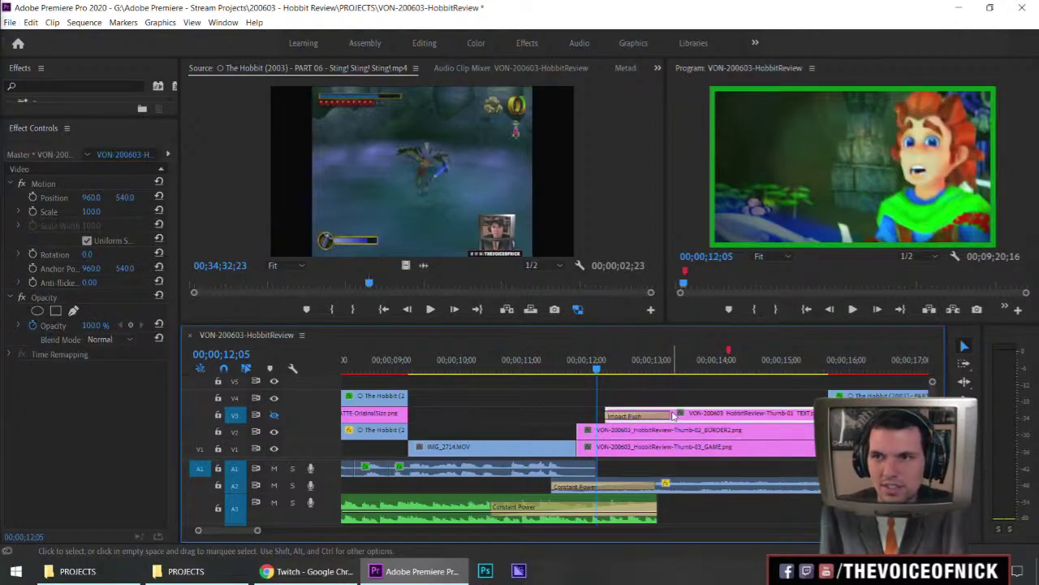
{"action": "key", "text": "alt+Up"}
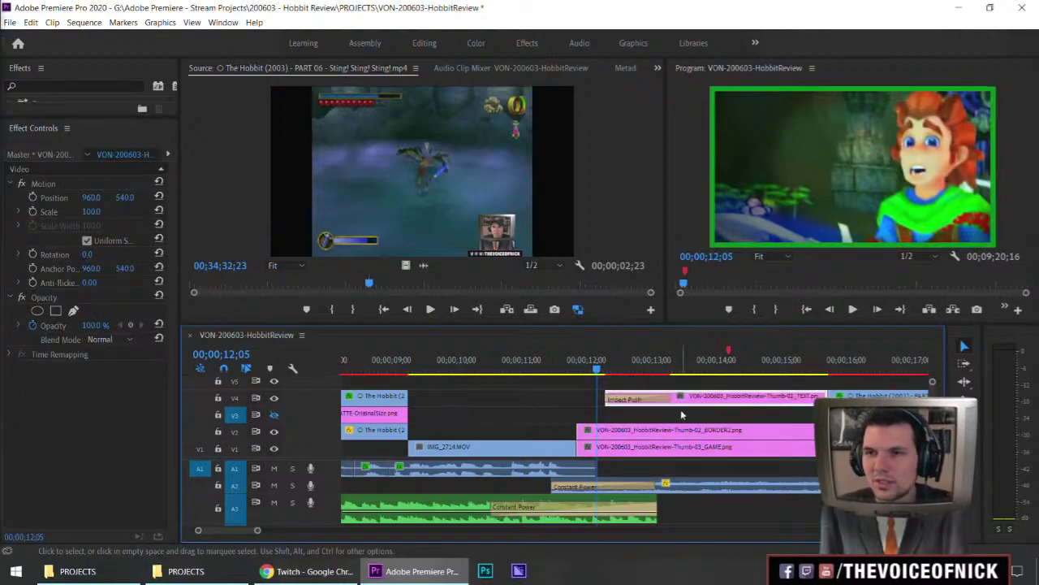
{"action": "left_click", "coordinate": [579, 414]}
Step: Turn on Scale keyframing for the thumbnail game clip at its first frame, 00;00;11;26, with a scale of 100
{"action": "left_click", "coordinate": [686, 369]}
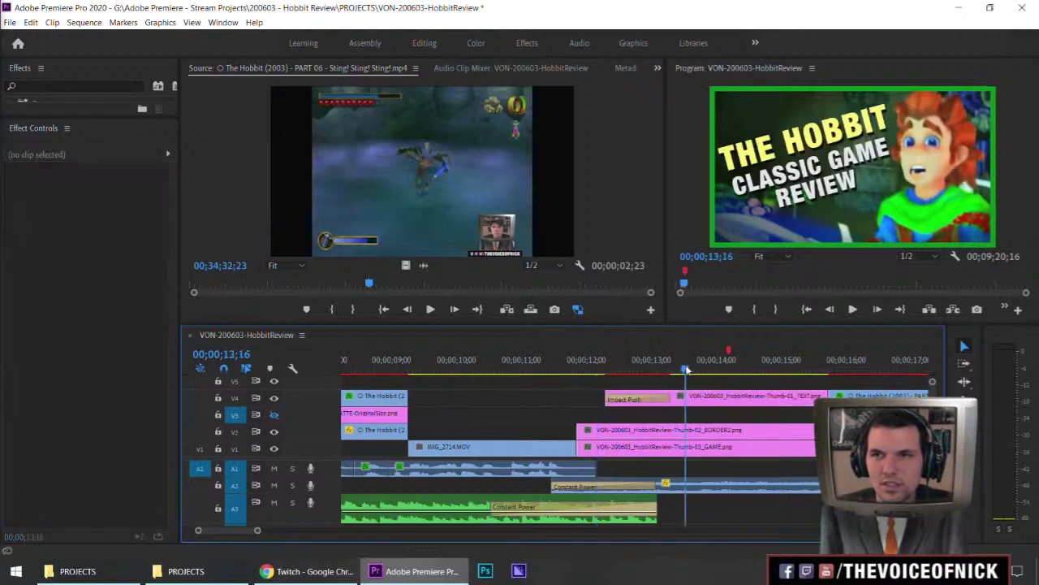
{"action": "left_click_drag", "start_coordinate": [585, 380], "coordinate": [578, 375]}
{"action": "left_click", "coordinate": [617, 447]}
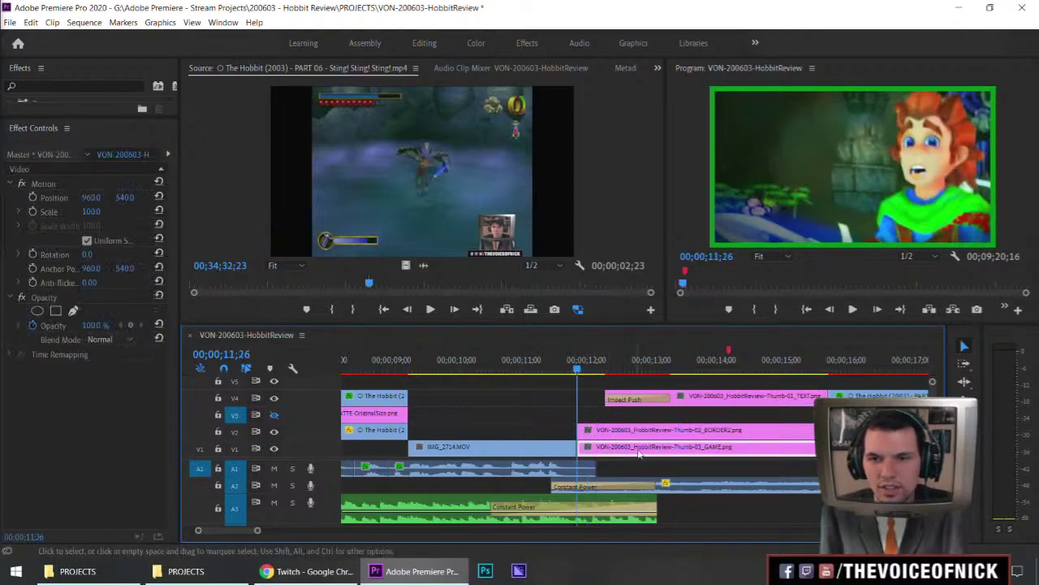
{"action": "key", "text": "Down"}
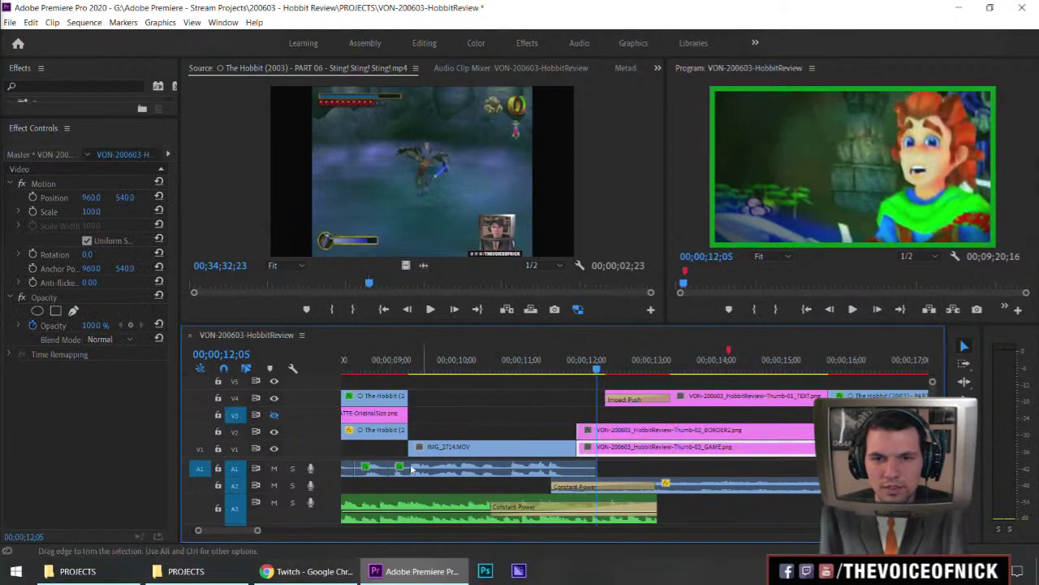
{"action": "key", "text": "Up"}
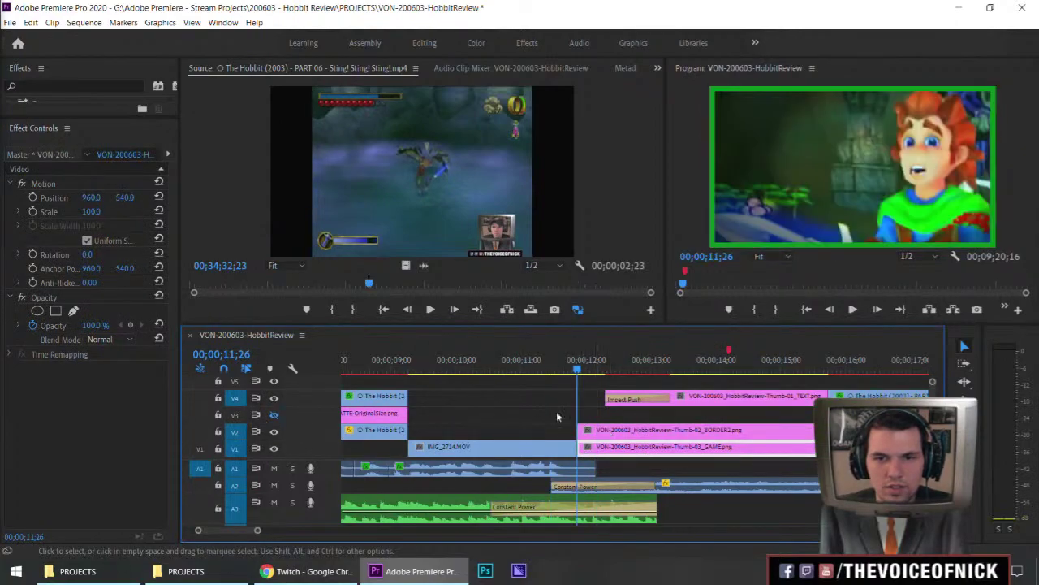
{"action": "left_click", "coordinate": [33, 211]}
Step: Set the thumbnail game clip's Scale to 112 at its last frame, 00;00;15;21
{"action": "key", "text": "Down"}
{"action": "key", "text": "Down"}
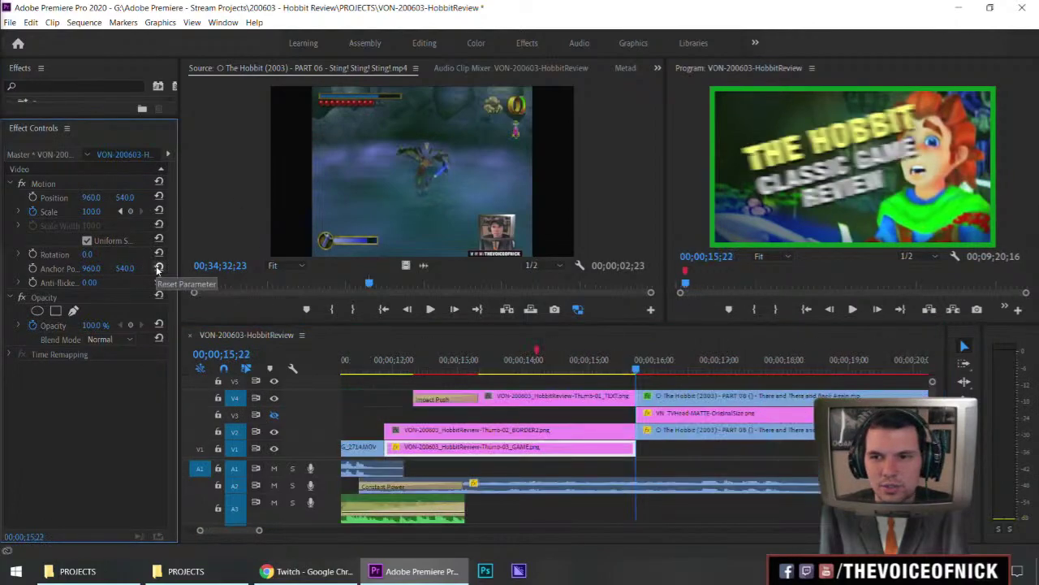
{"action": "key", "text": "Left"}
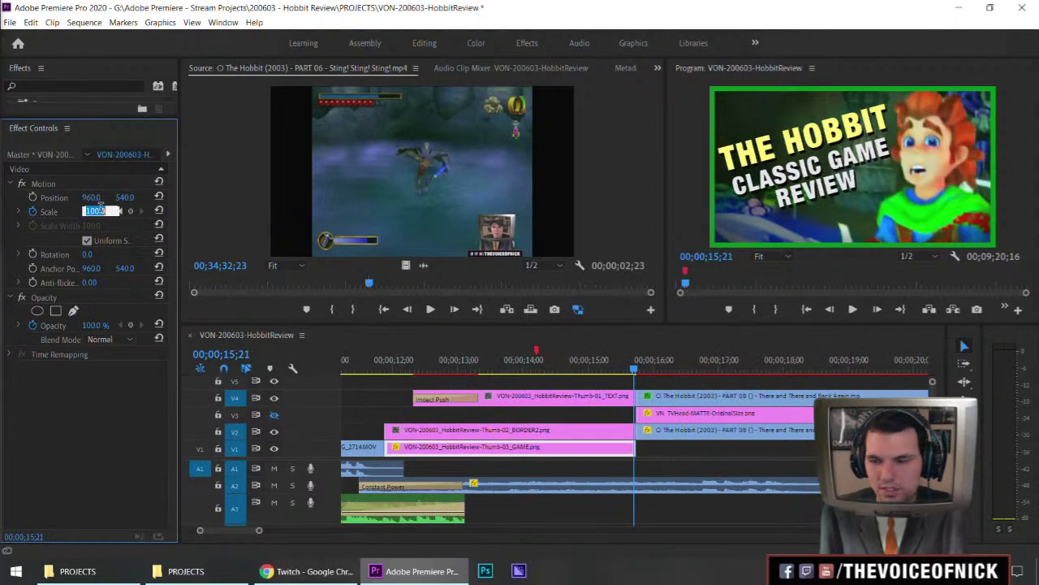
{"action": "key", "text": "Return"}
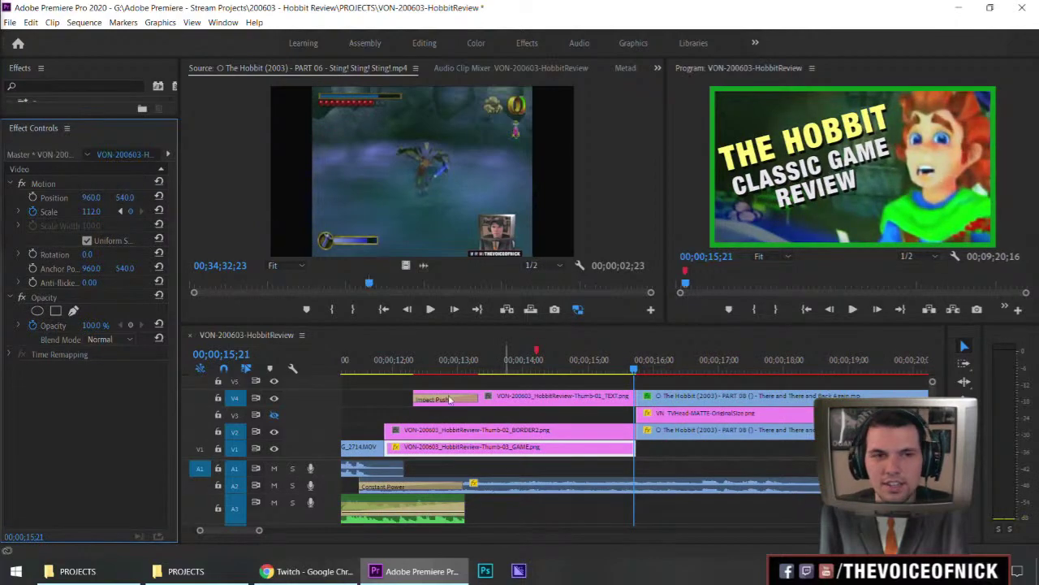
Step: Enable Position keyframing for the thumbnail game clip at its first frame, 00;00;11;26, keeping the Scale animation
{"action": "key", "text": "Up"}
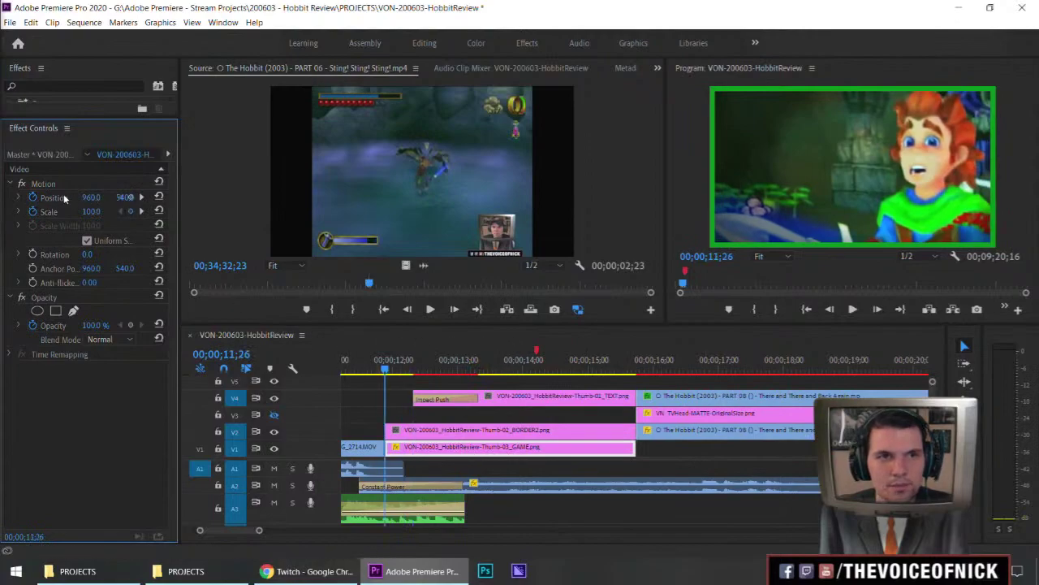
{"action": "left_click", "coordinate": [34, 198]}
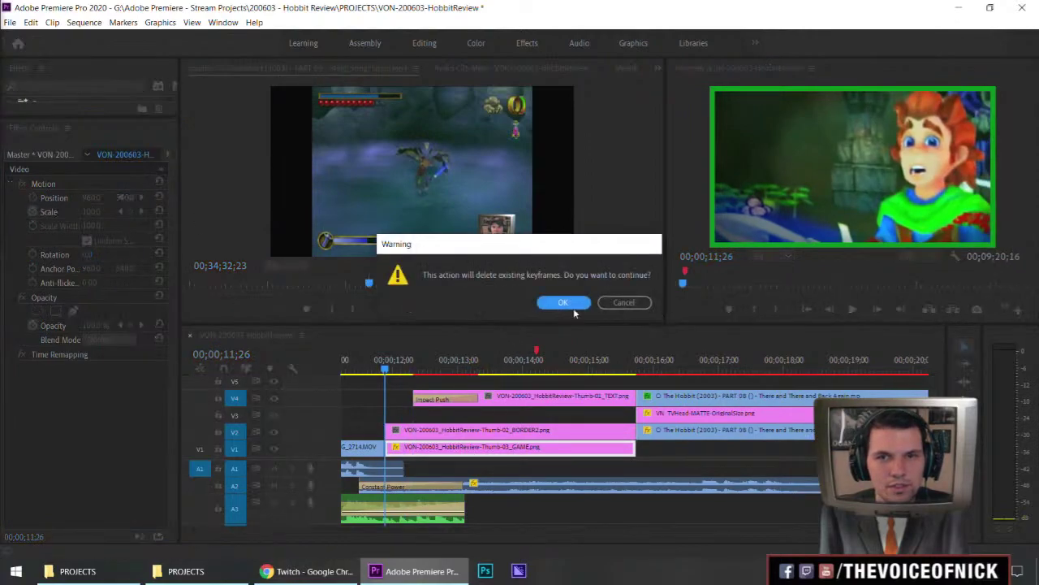
{"action": "left_click", "coordinate": [632, 304]}
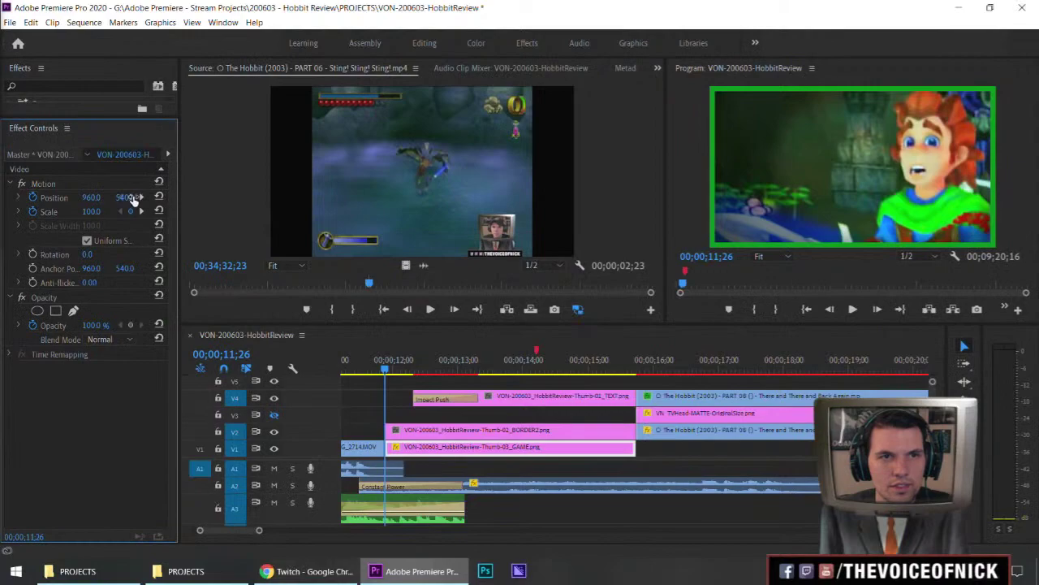
{"action": "left_click", "coordinate": [33, 198]}
{"action": "key", "text": "Return"}
{"action": "left_click", "coordinate": [33, 197]}
Step: Shift the thumbnail game image slightly left at the clip's last frame, 00;00;15;21, and play back the motion
{"action": "key", "text": "Down"}
{"action": "key", "text": "Down"}
{"action": "key", "text": "Down"}
{"action": "key", "text": "Down"}
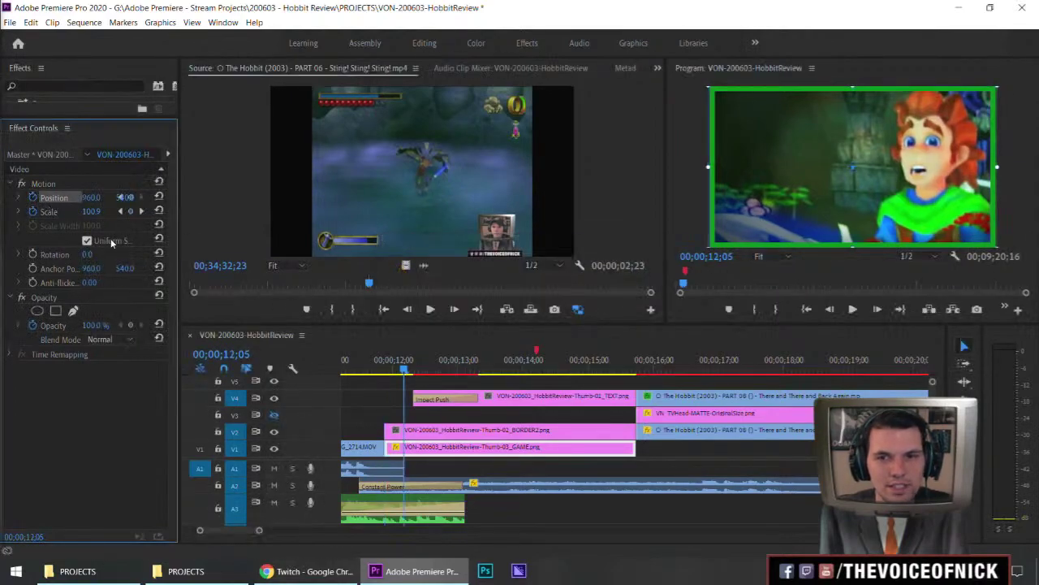
{"action": "key", "text": "Left"}
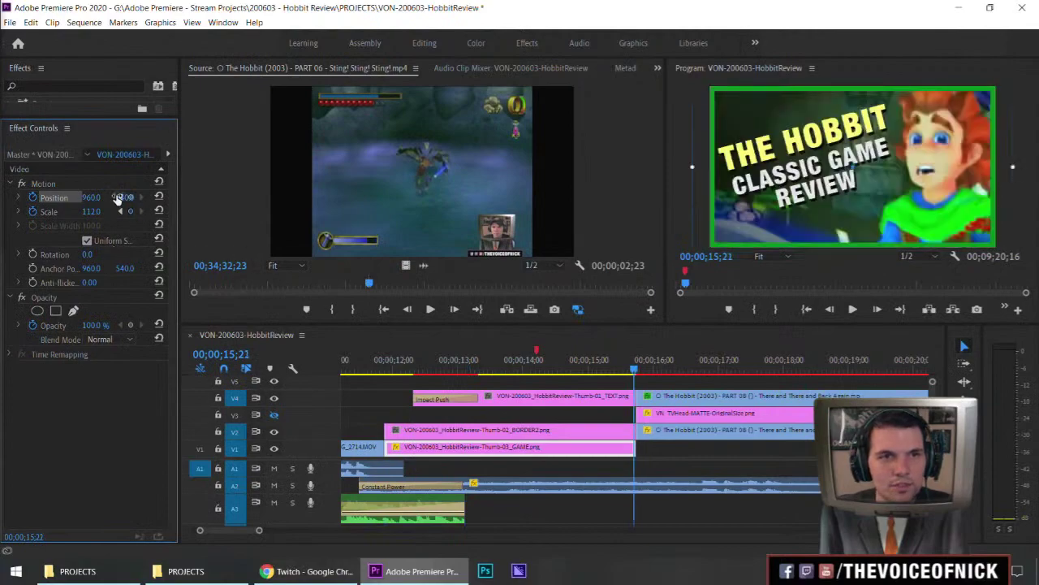
{"action": "left_click_drag", "start_coordinate": [958, 177], "coordinate": [954, 178]}
{"action": "left_click", "coordinate": [392, 360]}
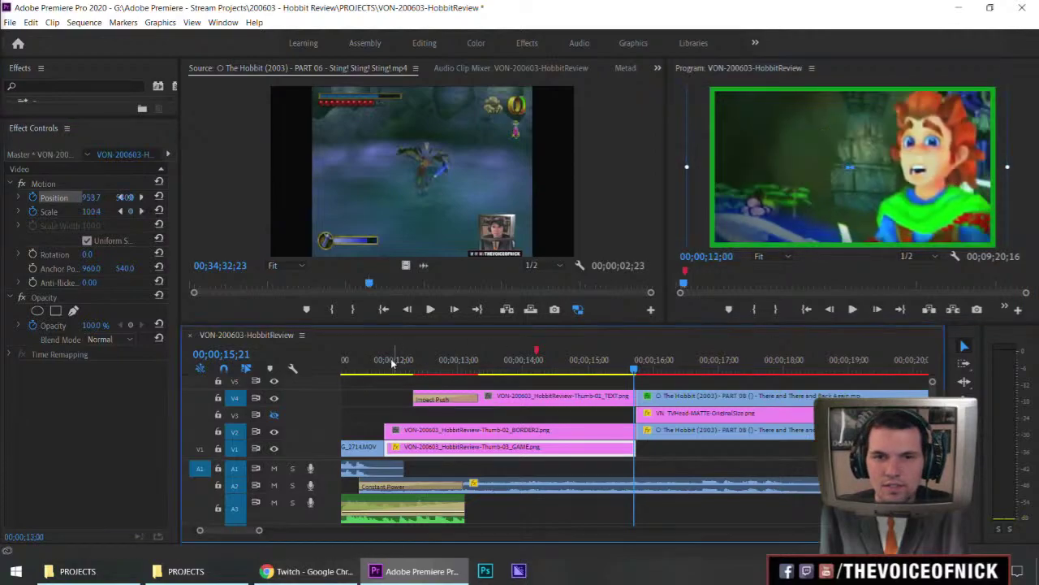
{"action": "key", "text": "space"}
Step: Set the direction of the thumbnail text clip's Impact Push transition to Right and play it back
{"action": "left_click_drag", "start_coordinate": [499, 378], "coordinate": [456, 379]}
{"action": "left_click", "coordinate": [459, 397]}
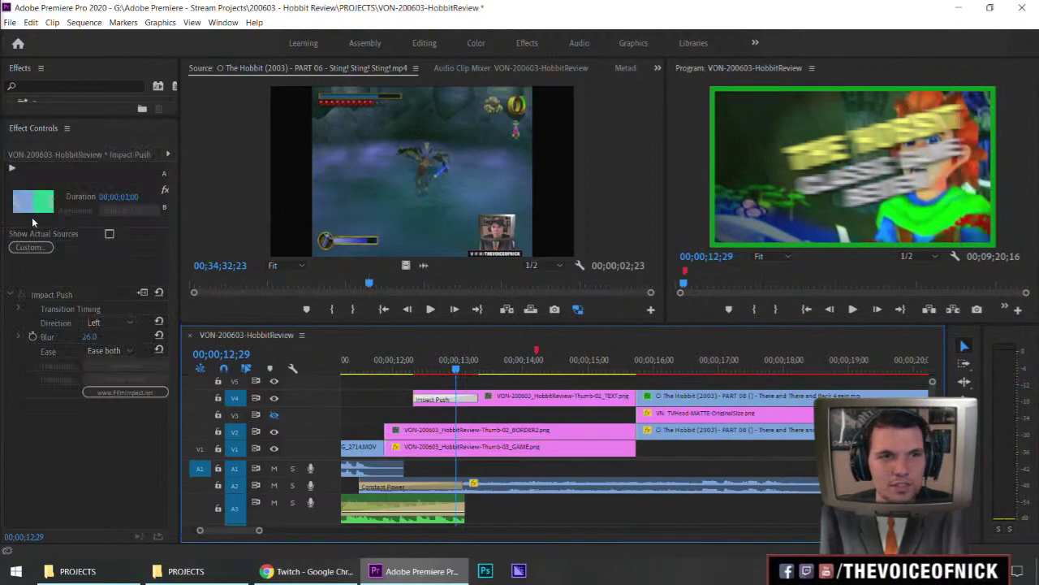
{"action": "left_click", "coordinate": [112, 323]}
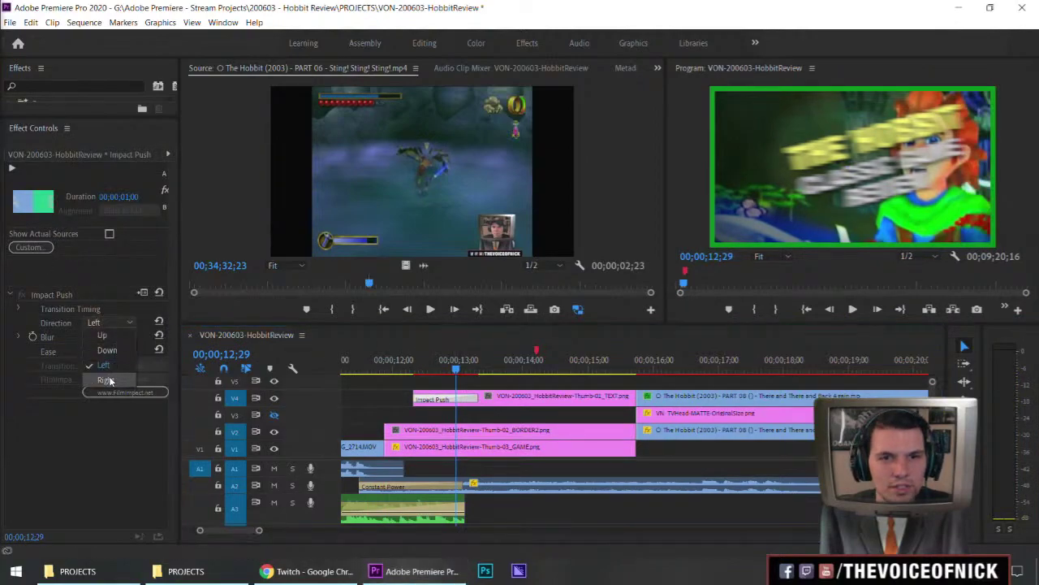
{"action": "left_click", "coordinate": [104, 375]}
{"action": "left_click", "coordinate": [379, 371]}
{"action": "key", "text": "space"}
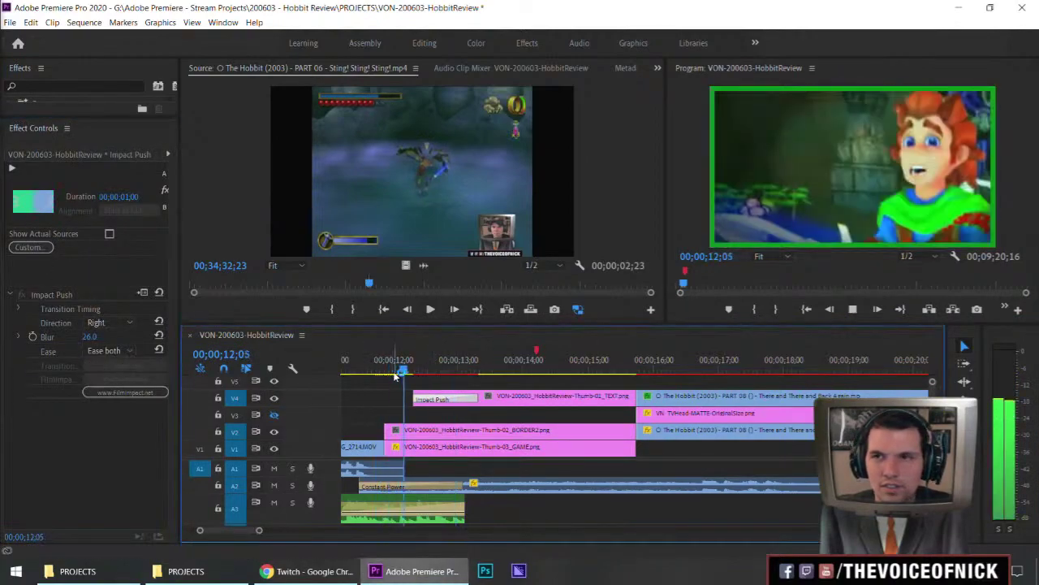
Step: Mark the sequence range from 00;00;11;22 to 00;00;13;28 with in and out points
{"action": "left_click_drag", "start_coordinate": [392, 367], "coordinate": [375, 367]}
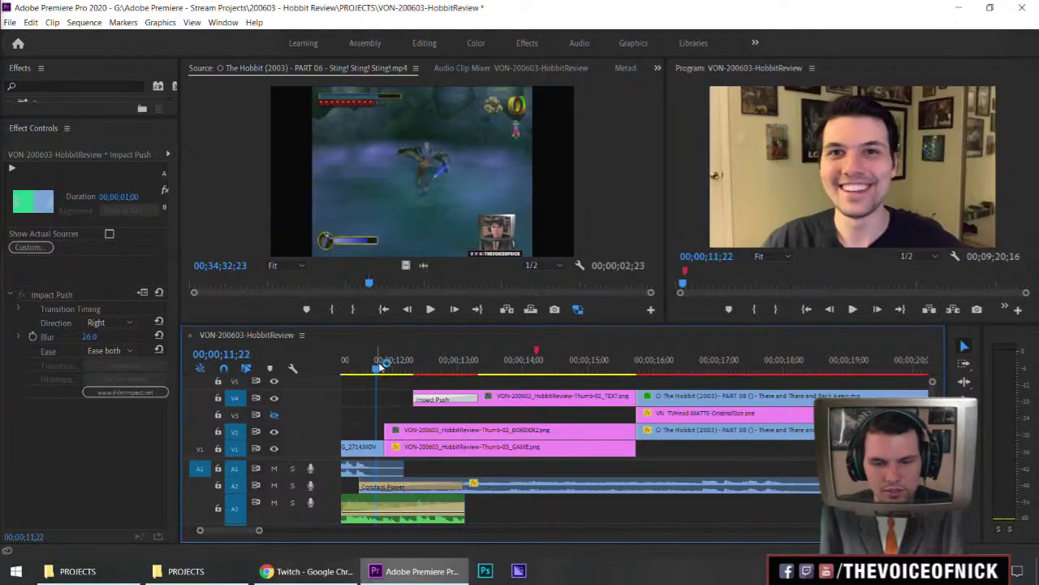
{"action": "key", "text": "i"}
{"action": "left_click", "coordinate": [519, 369]}
{"action": "key", "text": "o"}
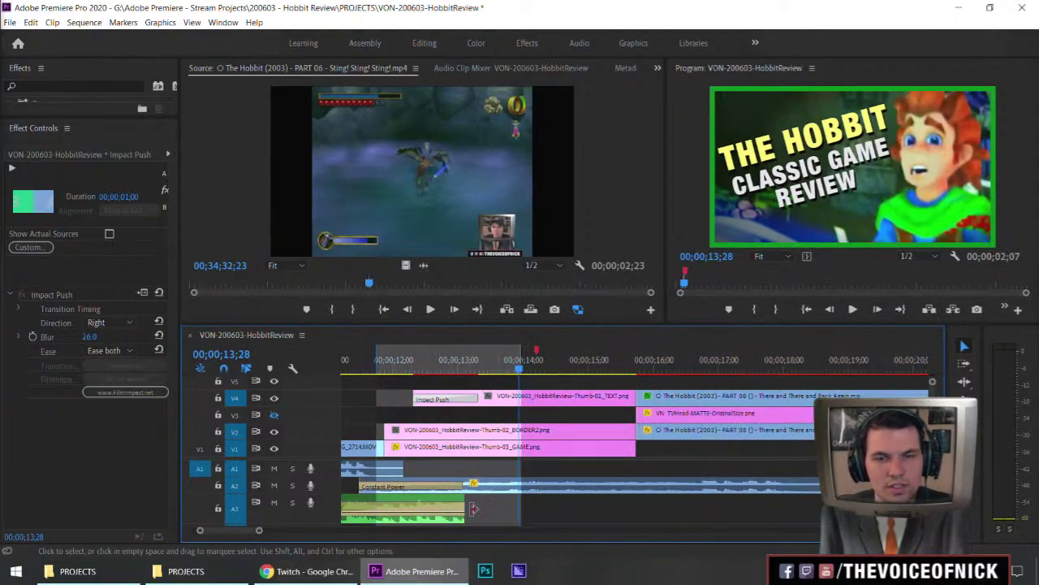
Step: Trim the A2 audio clip's start to about 00;00;15;10 and extend the A3 music past the end of the title clips
{"action": "left_click_drag", "start_coordinate": [355, 486], "coordinate": [609, 486]}
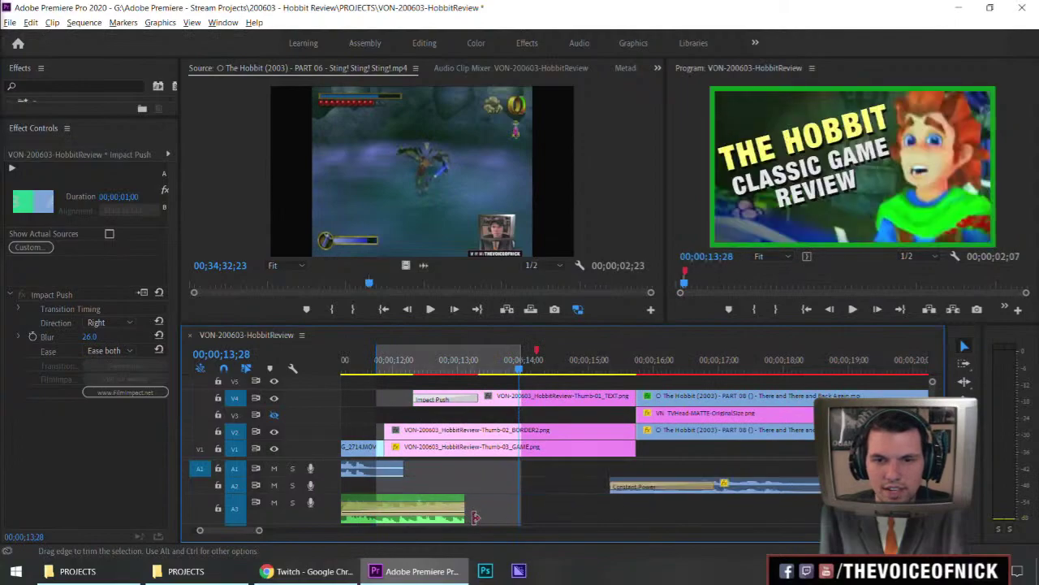
{"action": "left_click_drag", "start_coordinate": [466, 510], "coordinate": [659, 511]}
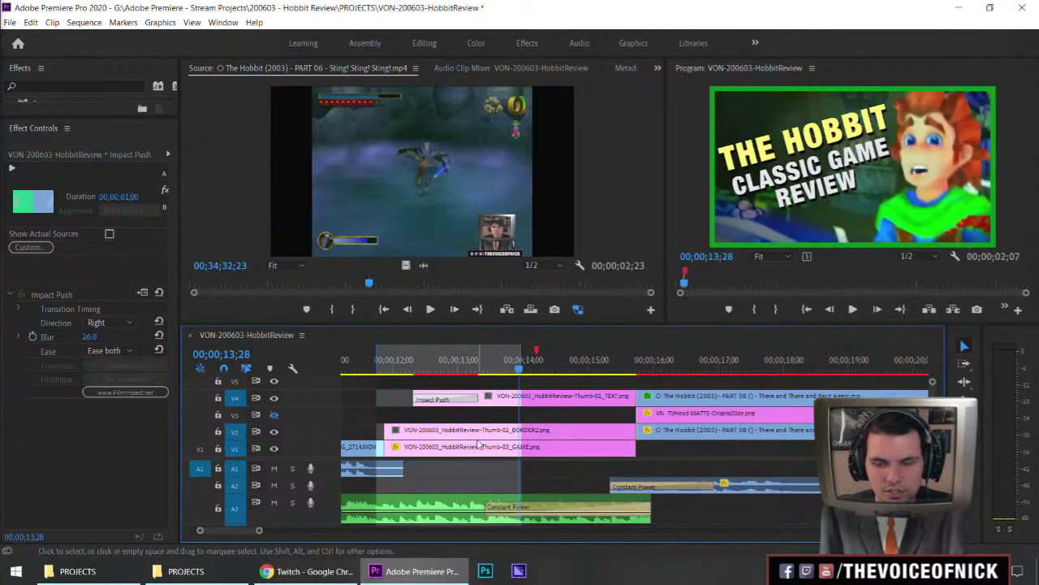
{"action": "key", "text": "minus"}
{"action": "key", "text": "space"}
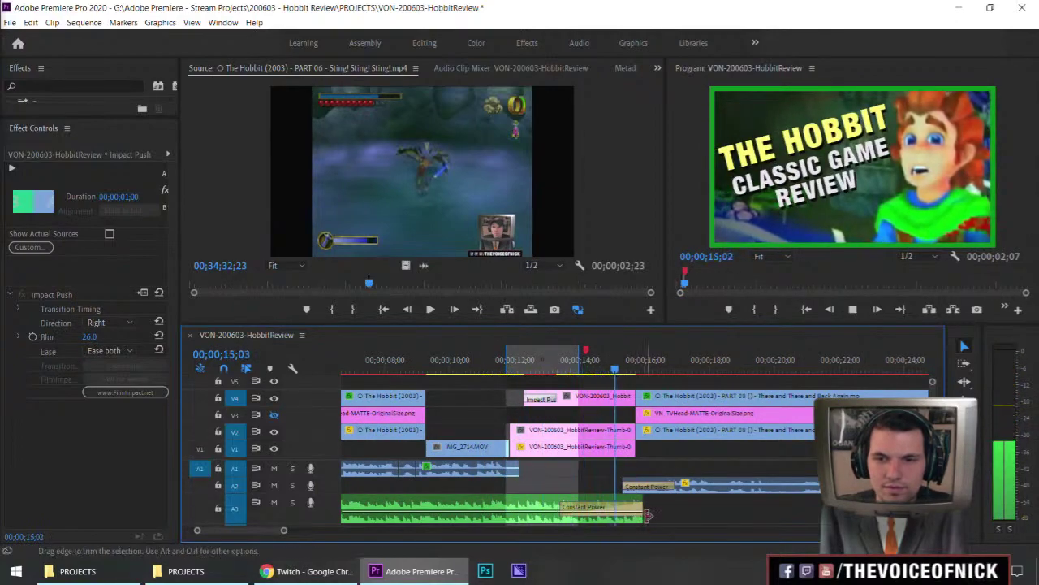
{"action": "left_click_drag", "start_coordinate": [647, 511], "coordinate": [696, 522]}
{"action": "left_click_drag", "start_coordinate": [612, 361], "coordinate": [562, 360]}
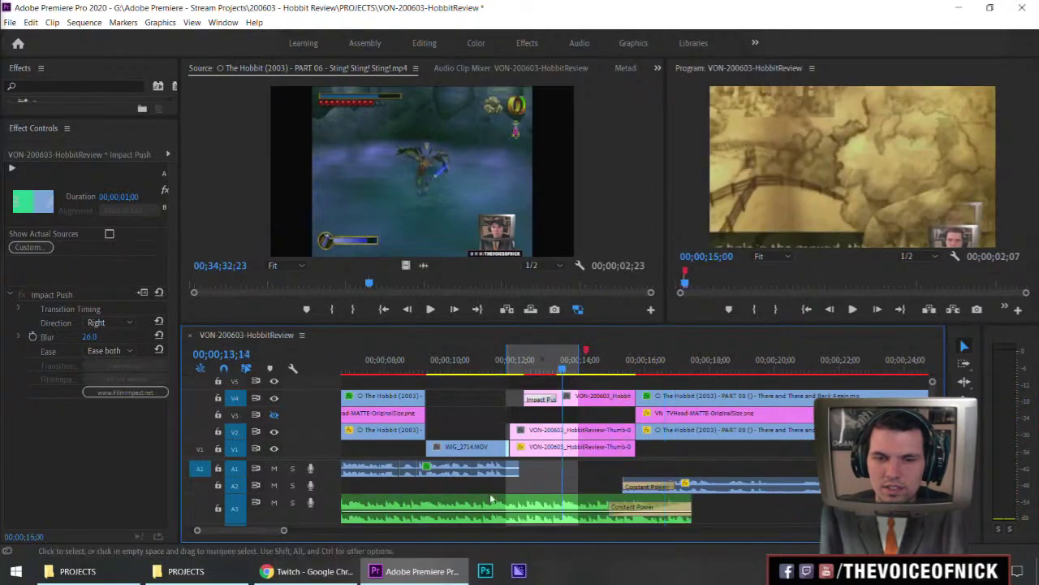
Step: Raise the A3 music's keyframed level to -5.5 dB under the title and play back the section
{"action": "left_click", "coordinate": [503, 516]}
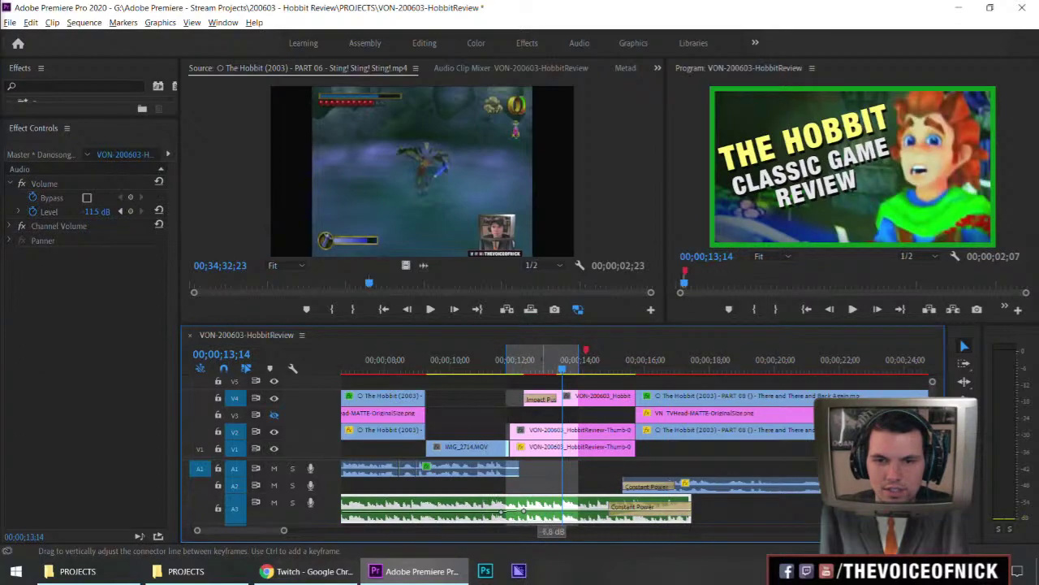
{"action": "left_click", "coordinate": [476, 365]}
{"action": "key", "text": "space"}
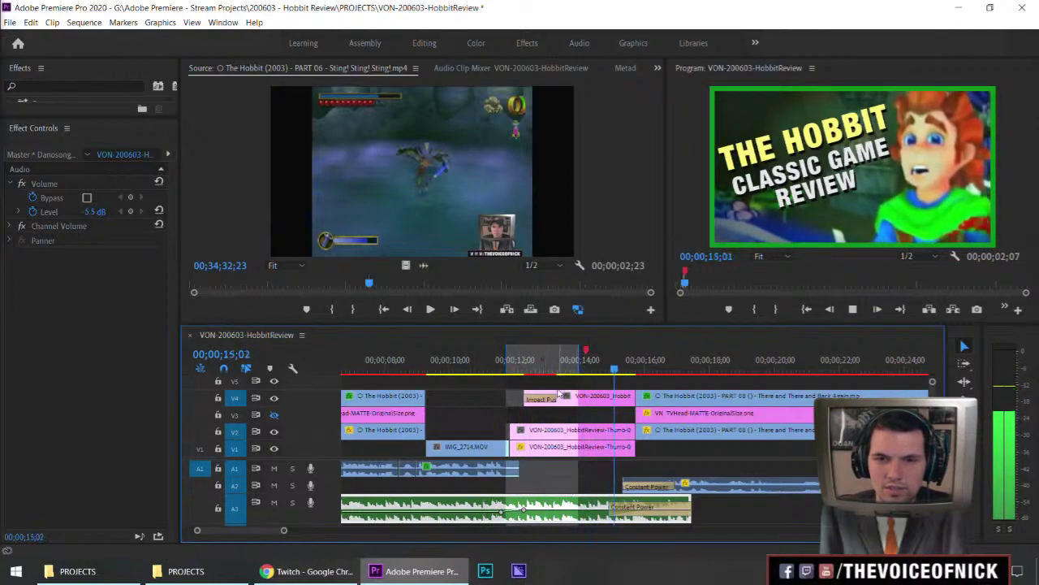
Step: Trim the A3 music's end to the end of the title clips and shorten its Constant Power fade to 00;00;00;18
{"action": "left_click_drag", "start_coordinate": [689, 510], "coordinate": [635, 509]}
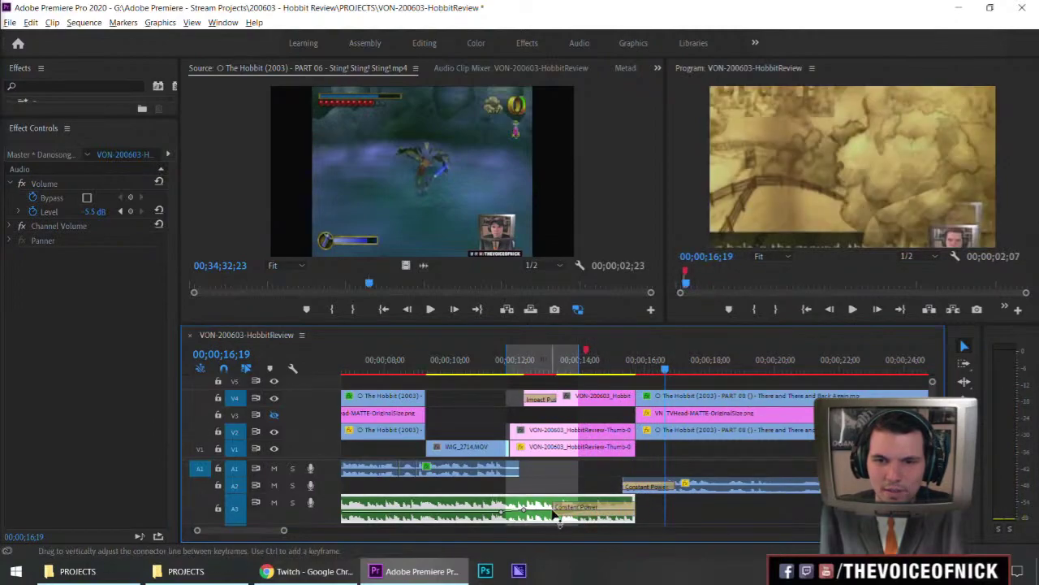
{"action": "left_click_drag", "start_coordinate": [558, 505], "coordinate": [616, 505]}
{"action": "left_click_drag", "start_coordinate": [612, 369], "coordinate": [603, 370]}
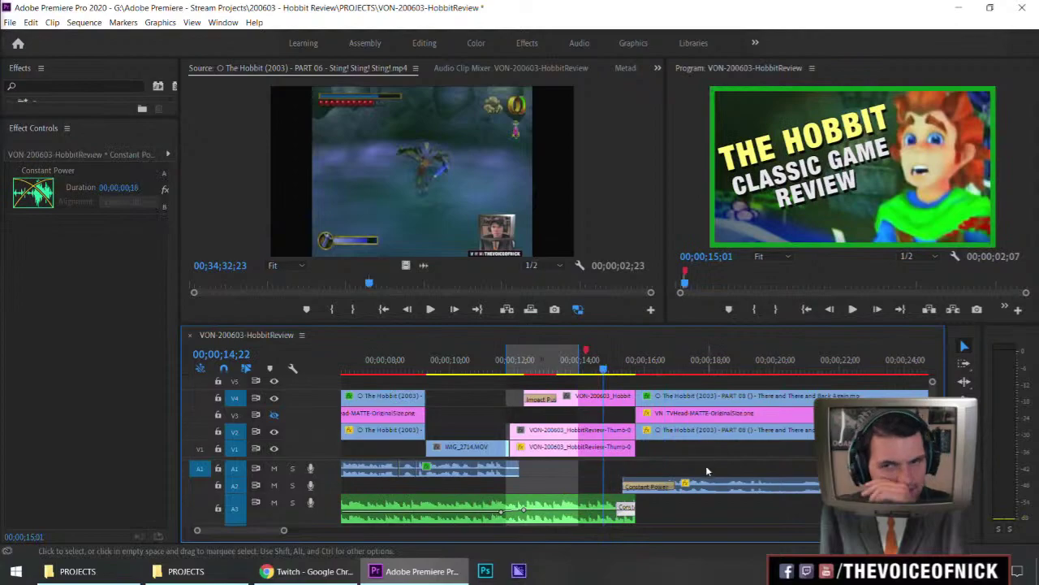
{"action": "key", "text": "space"}
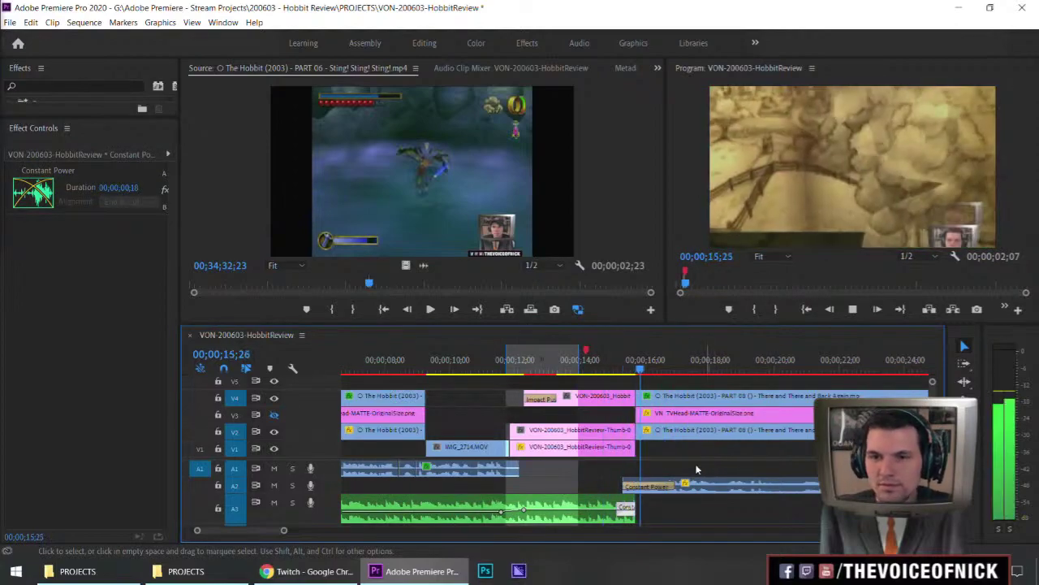
Step: Extend the A3 music's end to about 00;00;16;05 with a 00;00;00;29 Constant Power fade and play back the crossover
{"action": "mouse_move", "coordinate": [639, 512]}
{"action": "left_mouse_down"}
{"action": "mouse_move", "coordinate": [650, 512]}
{"action": "mouse_move", "coordinate": [625, 505]}
{"action": "left_mouse_up"}
{"action": "left_click_drag", "start_coordinate": [609, 367], "coordinate": [603, 367]}
{"action": "key", "text": "space"}
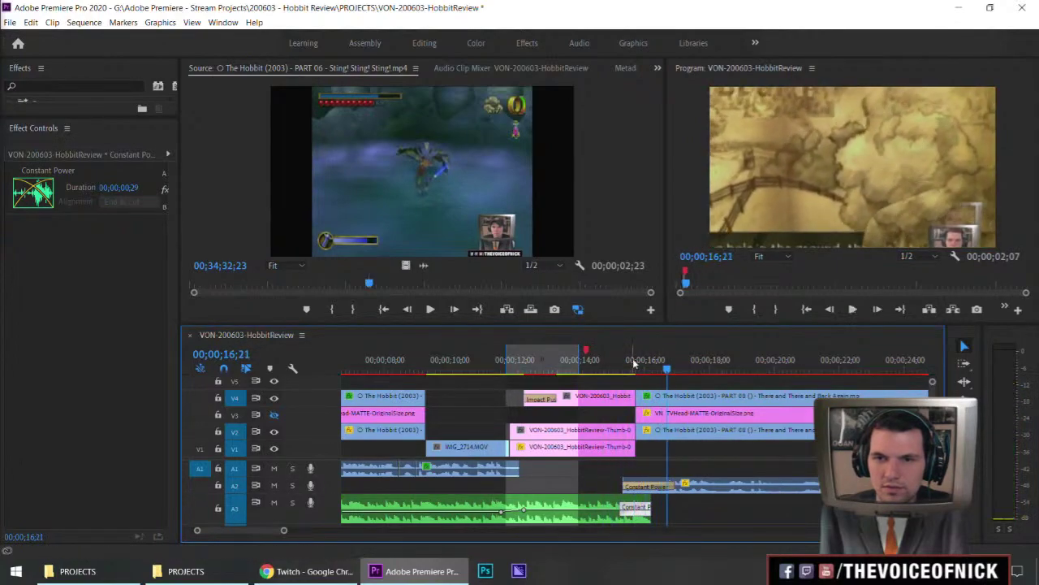
{"action": "key", "text": "space"}
{"action": "key", "text": "space"}
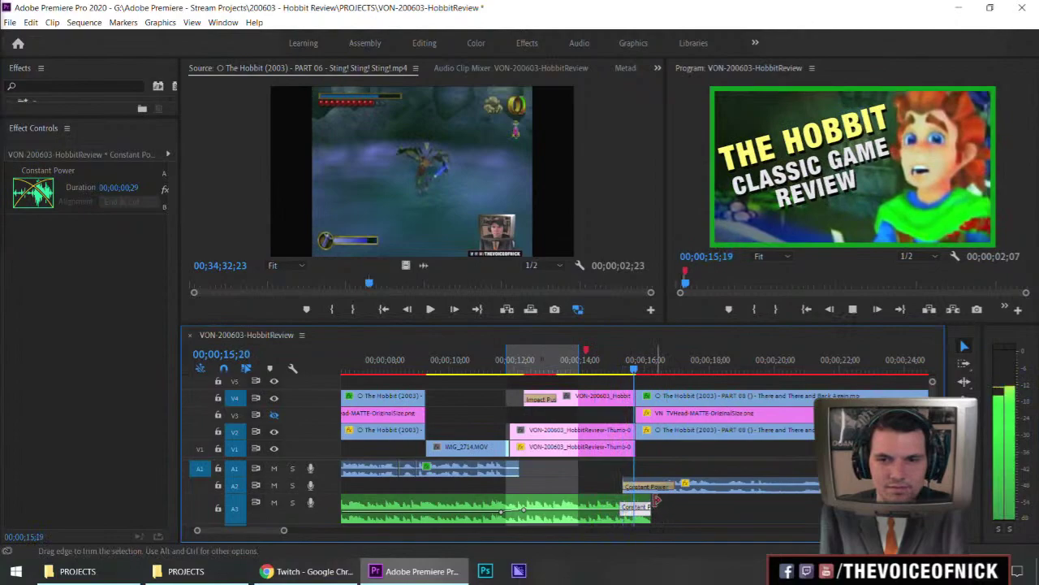
{"action": "left_click_drag", "start_coordinate": [619, 484], "coordinate": [624, 484]}
{"action": "left_click_drag", "start_coordinate": [632, 369], "coordinate": [613, 371]}
{"action": "key", "text": "space"}
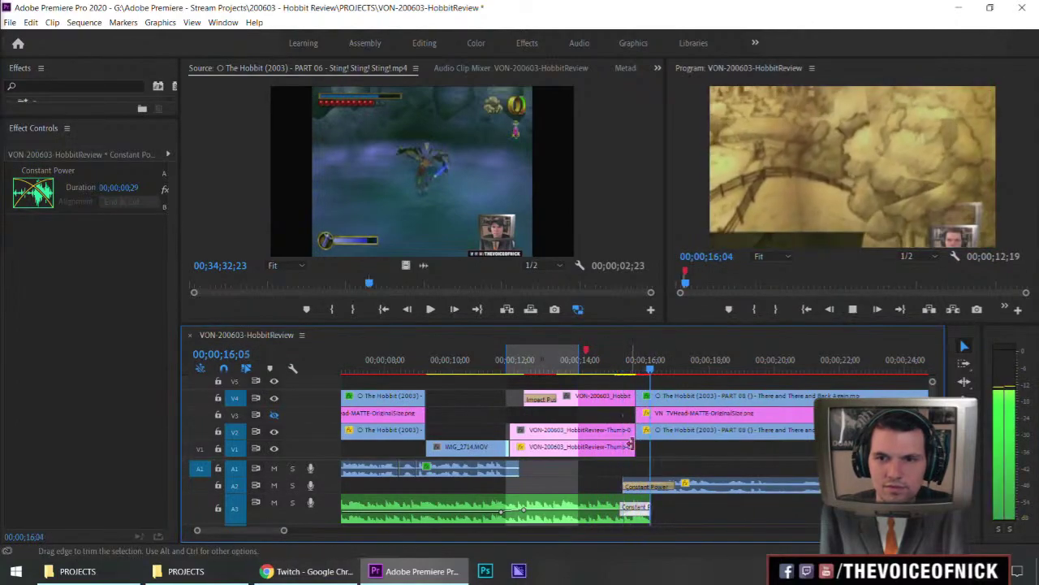
{"action": "key", "text": "space"}
Step: Keyframe the A3 music's volume to dip just before its closing Constant Power fade and play back the result
{"action": "left_click", "coordinate": [605, 511]}
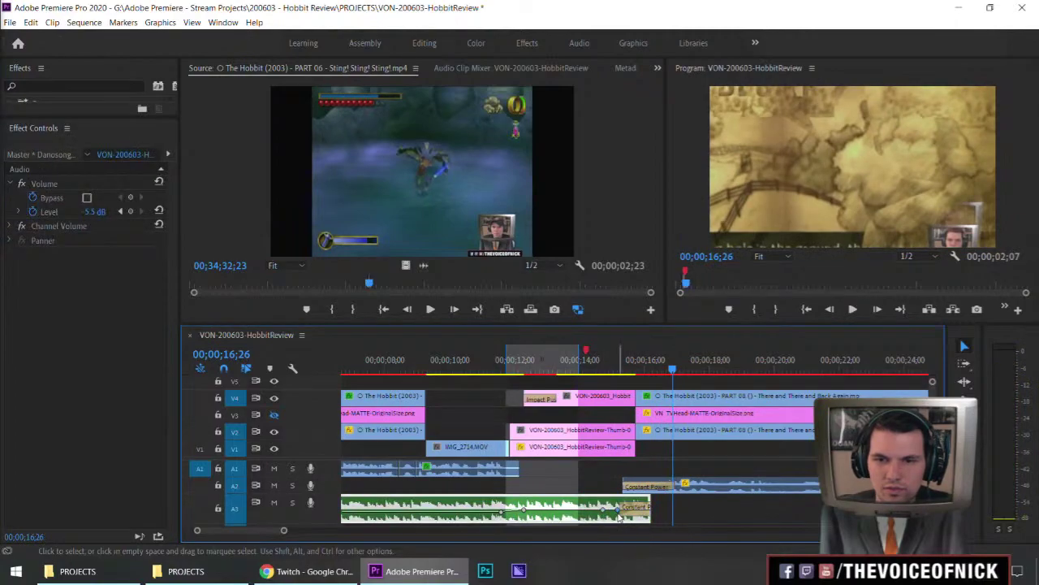
{"action": "left_click", "coordinate": [599, 365]}
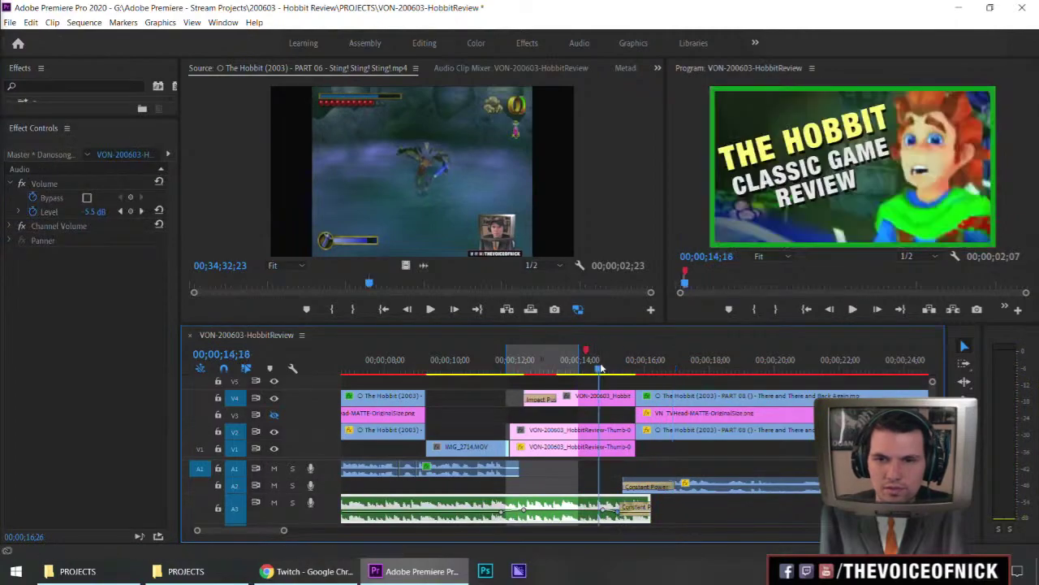
{"action": "key", "text": "space"}
{"action": "left_click_drag", "start_coordinate": [744, 500], "coordinate": [709, 510]}
{"action": "key", "text": "space"}
Step: Play back the sequence from the IMG_2714.MOV clip through the title to check the music and transition
{"action": "left_click_drag", "start_coordinate": [476, 364], "coordinate": [462, 384]}
{"action": "key", "text": "space"}
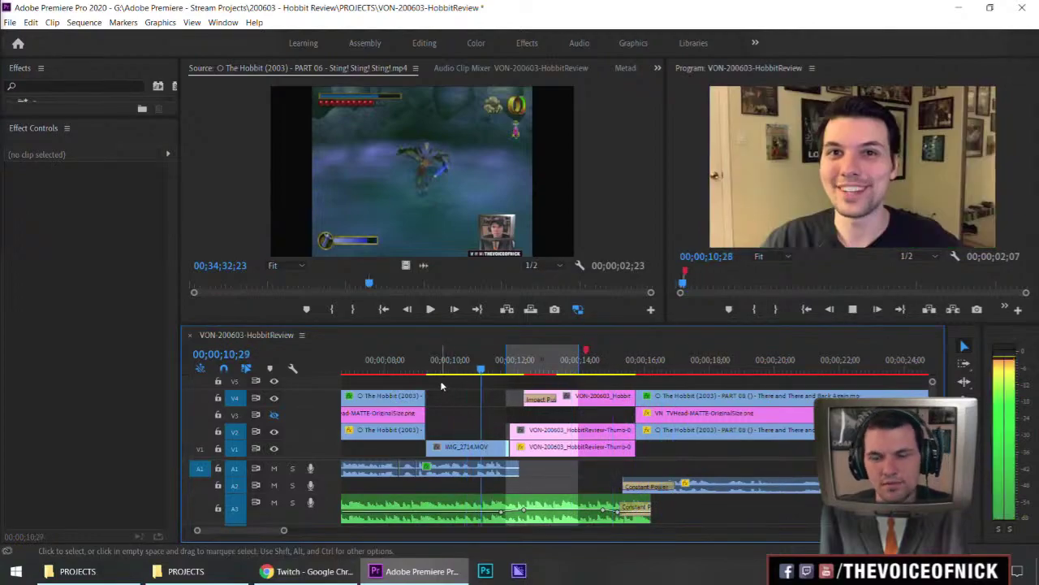
{"action": "key", "text": "minus"}
{"action": "key", "text": "minus"}
{"action": "key", "text": "equal"}
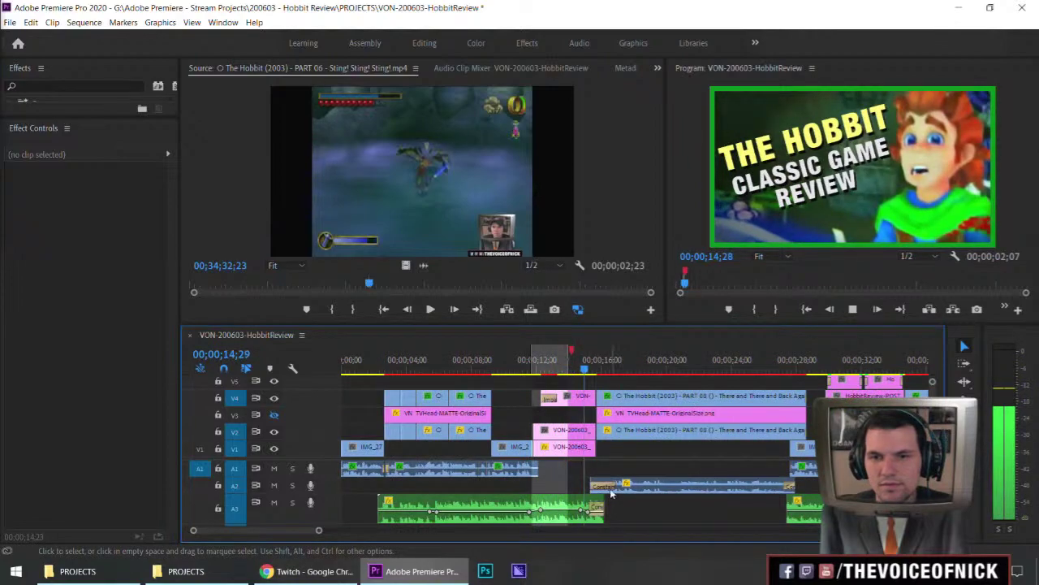
{"action": "key", "text": "equal"}
Step: Adjust the A2 audio clip's start to about 00;00;15;02 and play back the transition out of the title
{"action": "key", "text": "space"}
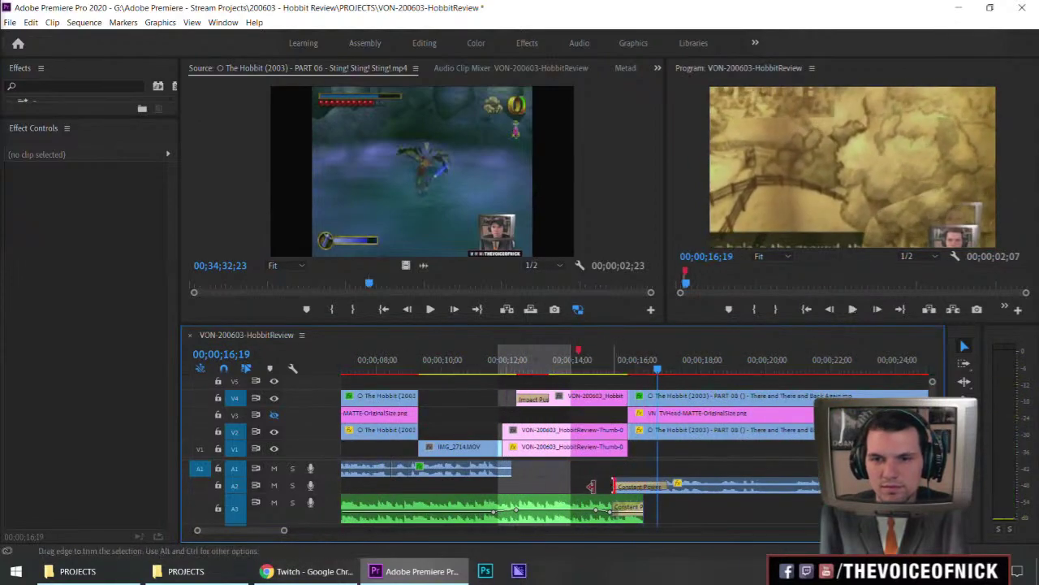
{"action": "left_click", "coordinate": [589, 367]}
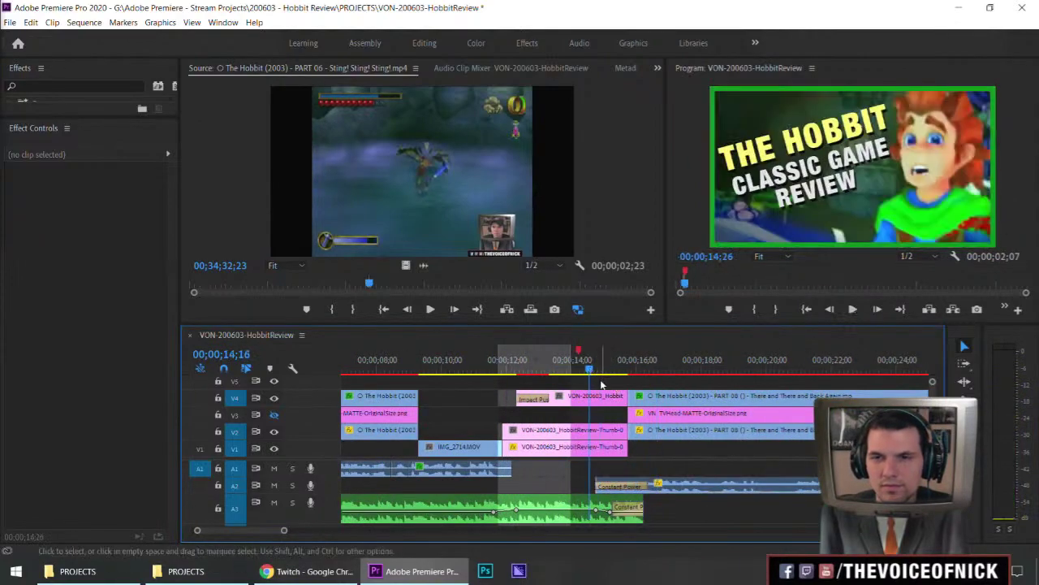
{"action": "key", "text": "space"}
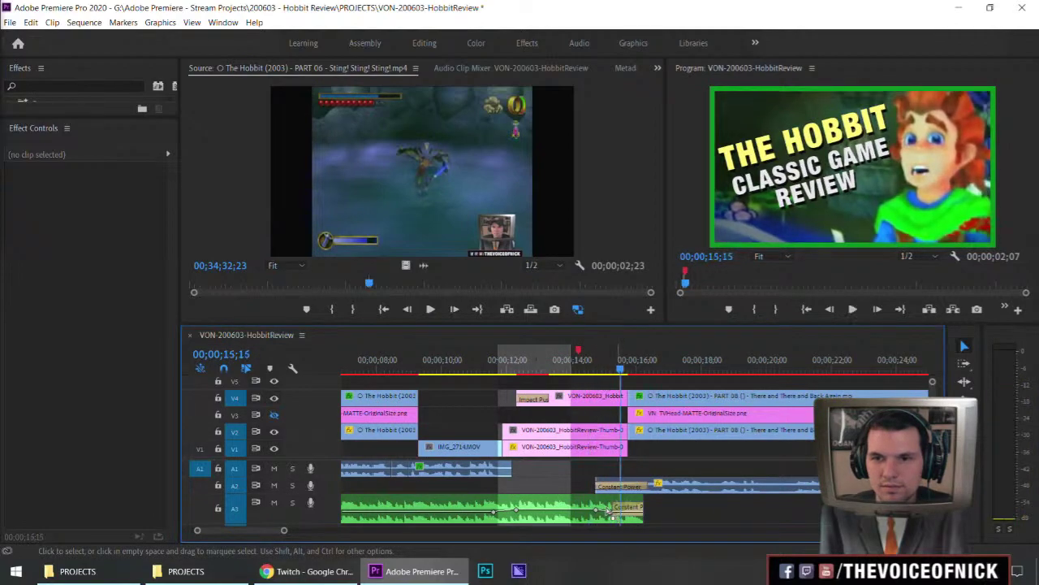
{"action": "left_click_drag", "start_coordinate": [596, 483], "coordinate": [607, 484]}
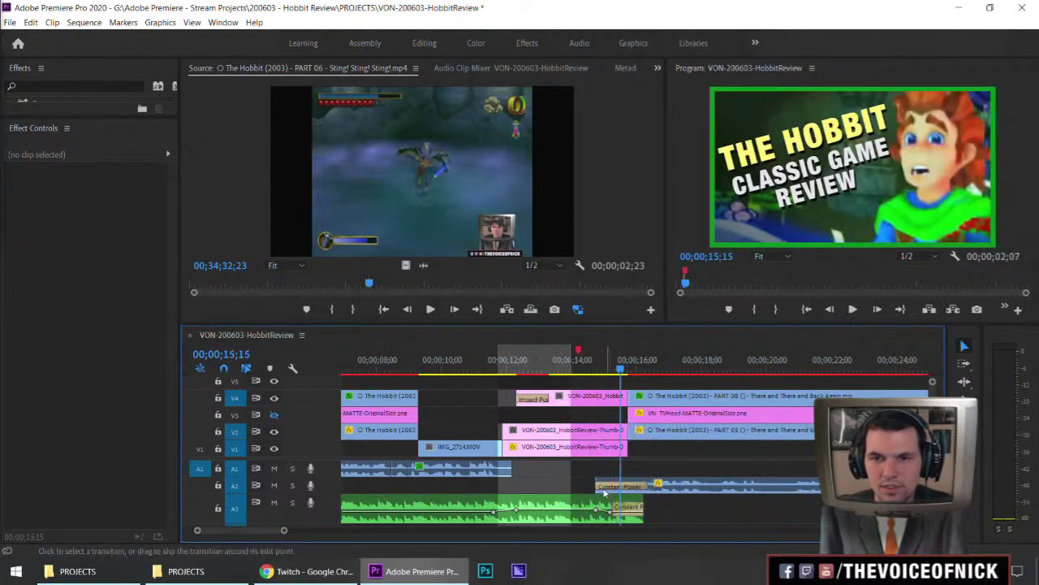
{"action": "left_click", "coordinate": [591, 370]}
{"action": "key", "text": "space"}
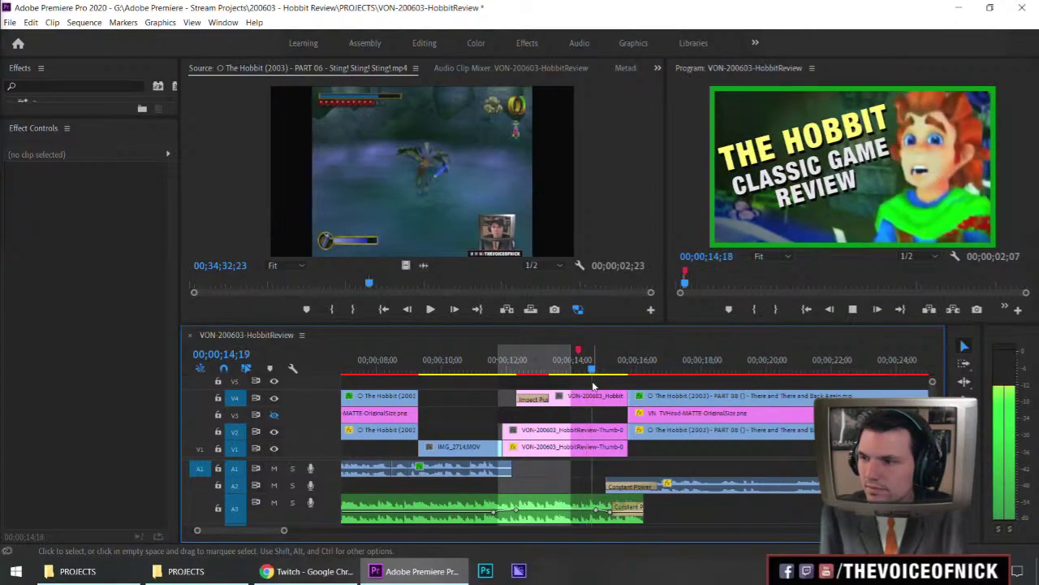
{"action": "key", "text": "space"}
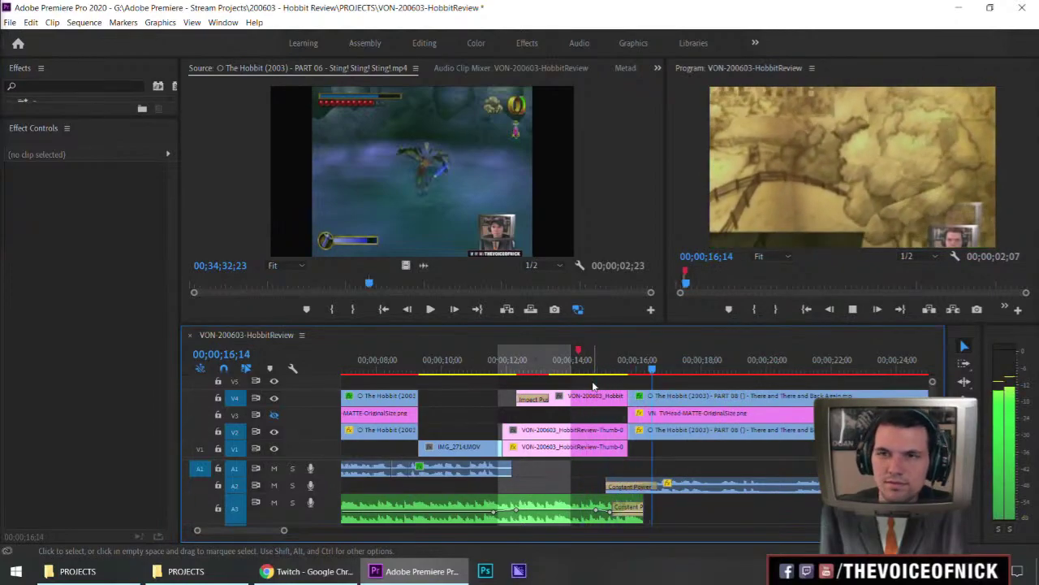
{"action": "left_click", "coordinate": [574, 368]}
{"action": "key", "text": "space"}
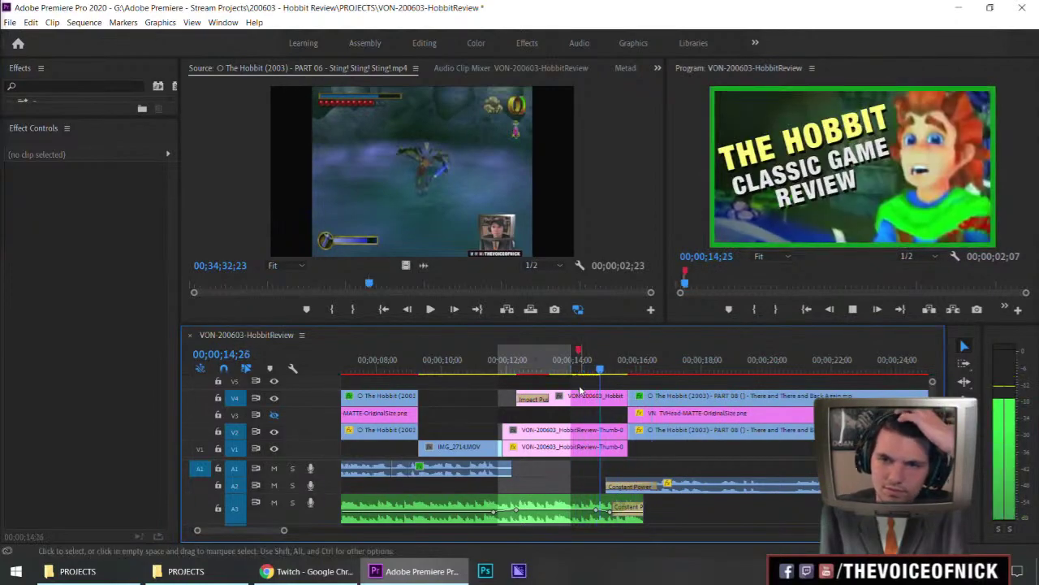
{"action": "left_click", "coordinate": [545, 367]}
{"action": "key", "text": "space"}
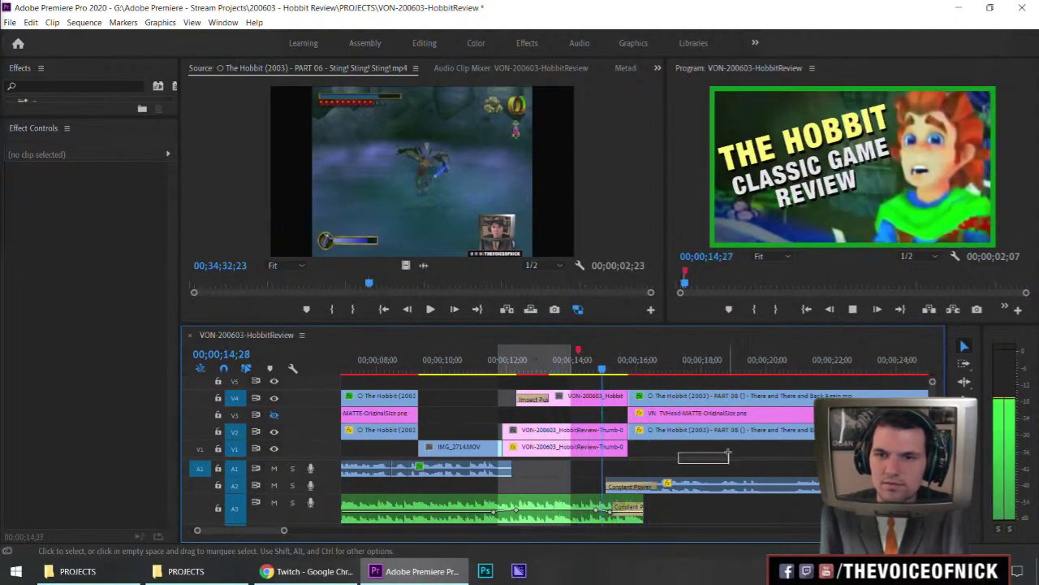
Step: Play back the sequence from about 00;00;05;22 through the title to check the music's flow into it
{"action": "left_click_drag", "start_coordinate": [605, 366], "coordinate": [341, 369]}
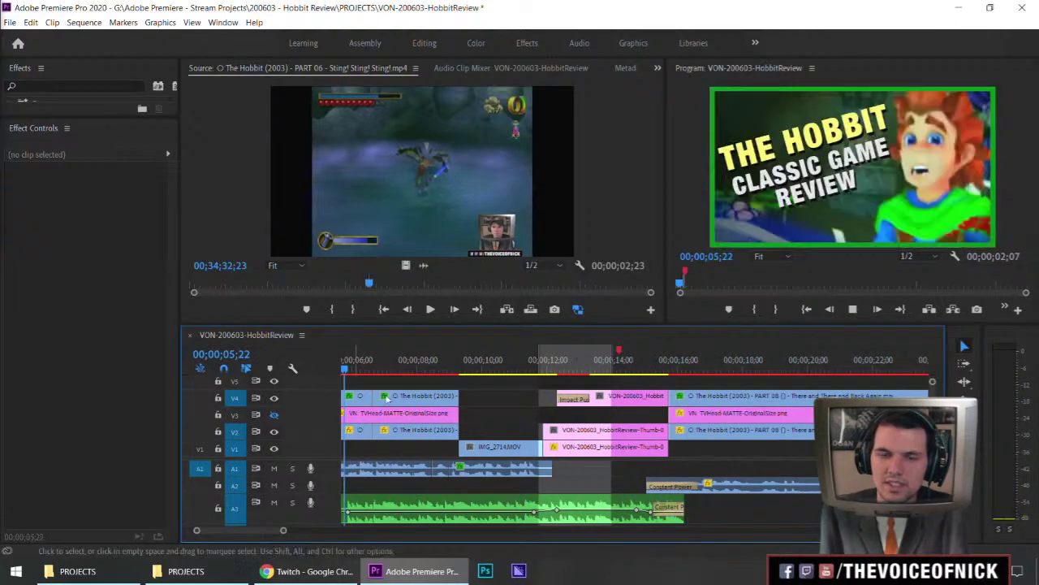
{"action": "key", "text": "minus"}
{"action": "key", "text": "minus"}
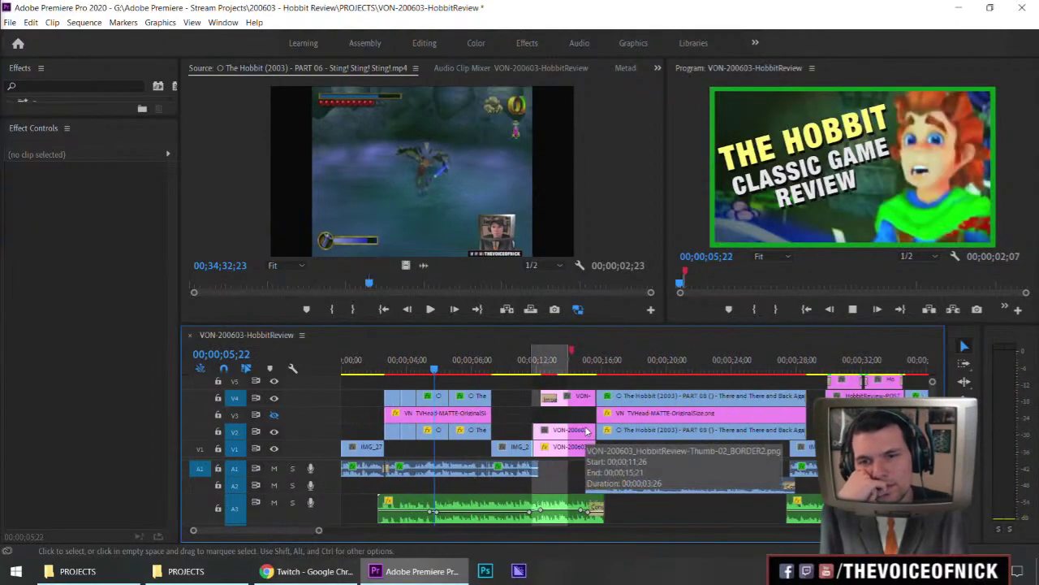
{"action": "key", "text": "space"}
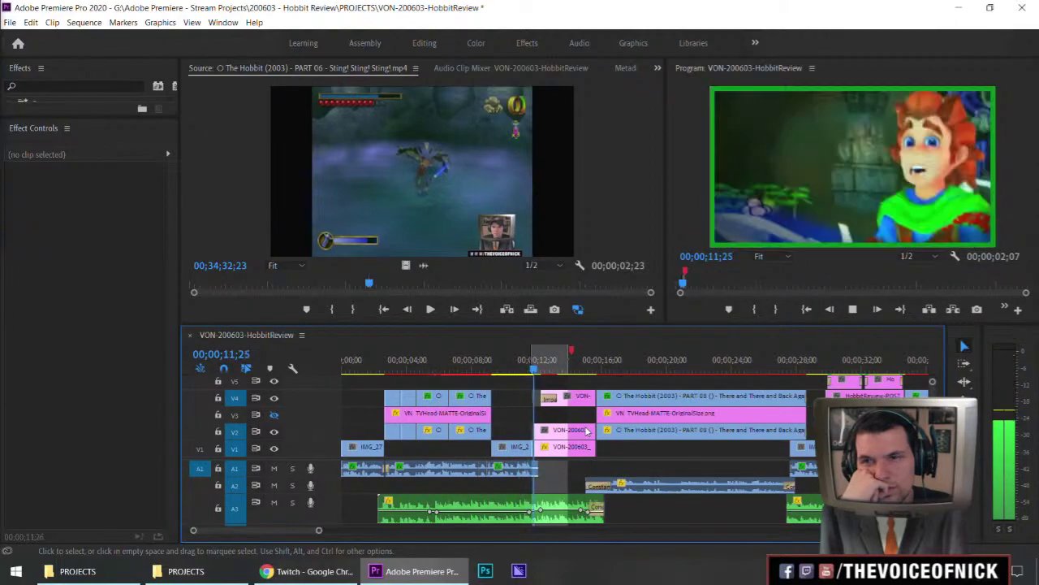
{"action": "key", "text": "="}
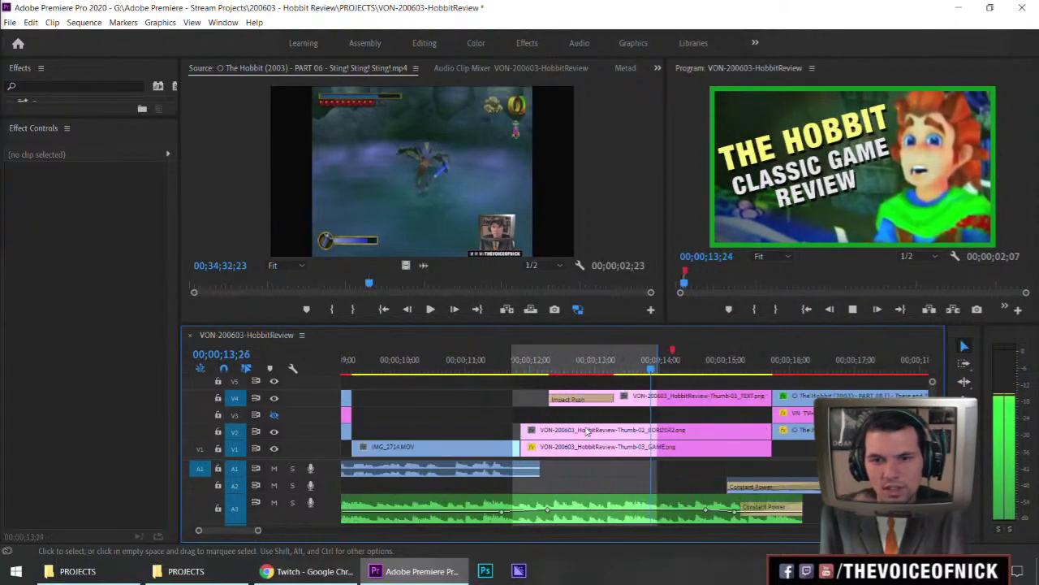
{"action": "key", "text": "space"}
Step: Move the A3 music's volume keyframe at the title's start earlier to about 00;00;12;01 and play back the change
{"action": "left_click_drag", "start_coordinate": [570, 513], "coordinate": [496, 511]}
{"action": "left_click", "coordinate": [445, 363]}
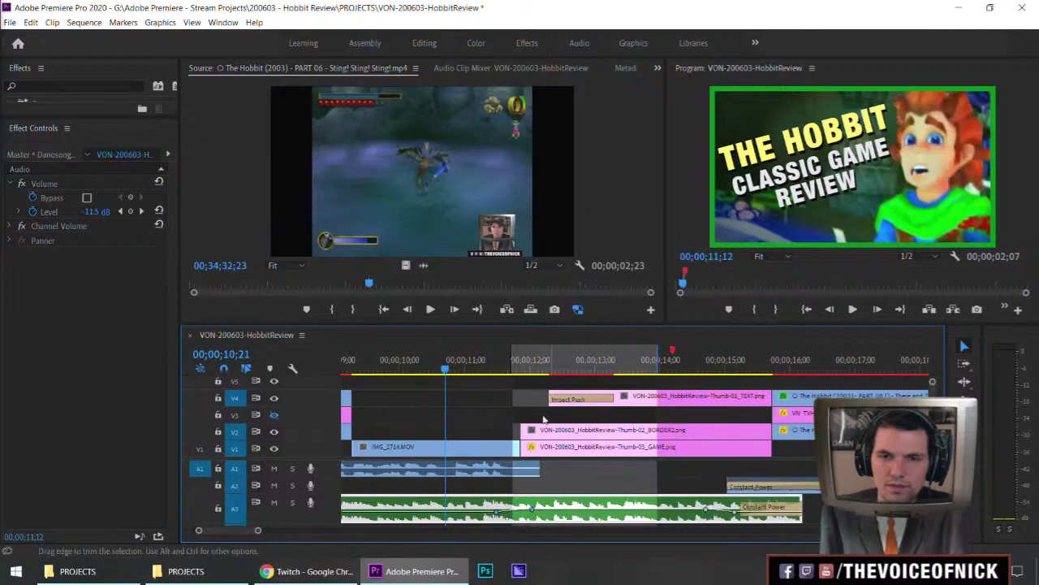
{"action": "key", "text": "space"}
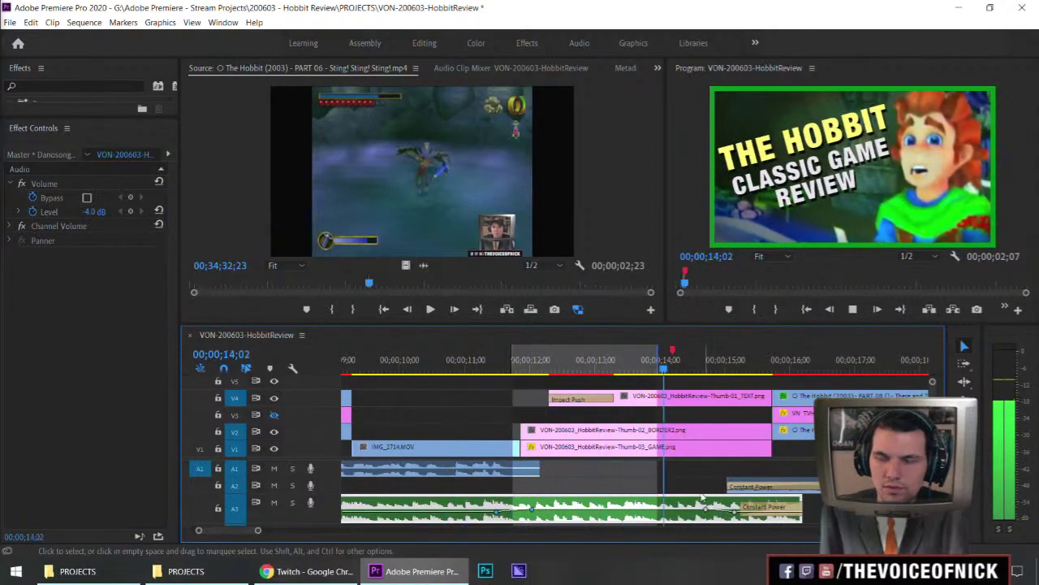
{"action": "key", "text": "space"}
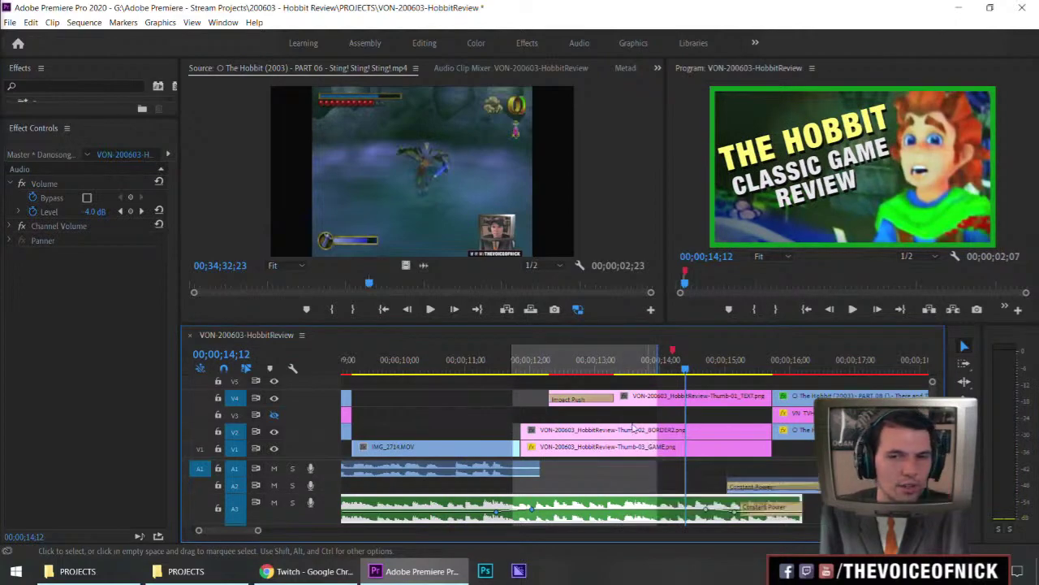
Step: Swap the title layers so Thumb-02_BORDER2 sits on V4 and Thumb-01_TEXT on V2, with the text starting at about 00;00;12;01
{"action": "left_click", "coordinate": [573, 368]}
{"action": "mouse_move", "coordinate": [567, 370]}
{"action": "left_mouse_down"}
{"action": "mouse_move", "coordinate": [518, 379]}
{"action": "mouse_move", "coordinate": [564, 372]}
{"action": "left_mouse_up"}
{"action": "left_click_drag", "start_coordinate": [607, 399], "coordinate": [578, 371]}
{"action": "left_click_drag", "start_coordinate": [617, 429], "coordinate": [630, 380]}
{"action": "left_click", "coordinate": [613, 400], "text": "shift"}
{"action": "left_click_drag", "start_coordinate": [620, 431], "coordinate": [533, 371]}
{"action": "left_click", "coordinate": [596, 398]}
{"action": "left_click", "coordinate": [543, 373]}
Step: Render the title's effects and play back the restacked title with the earlier text entrance
{"action": "key", "text": "space"}
{"action": "key", "text": "space"}
{"action": "key", "text": "Return"}
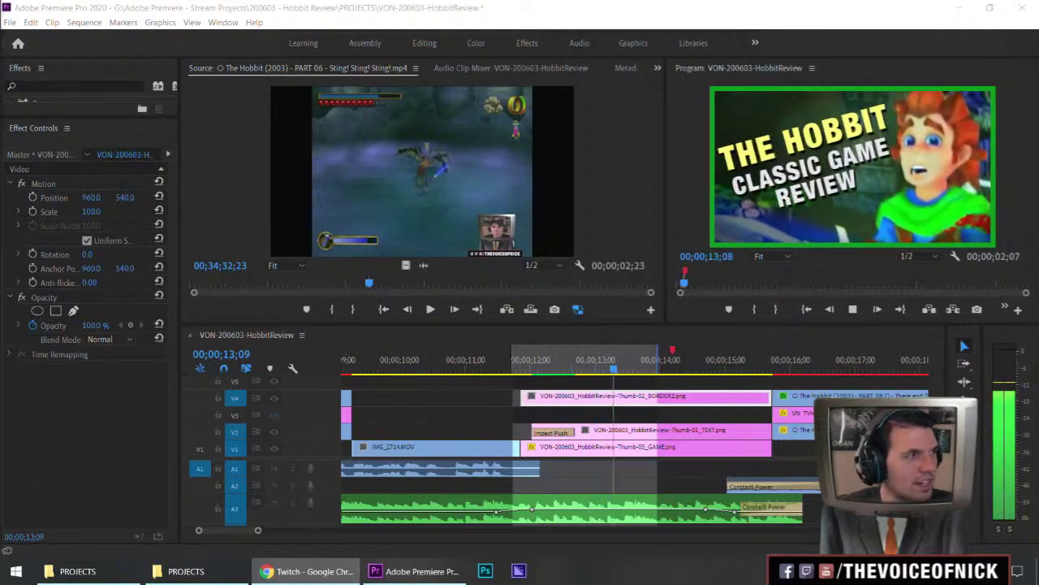
{"action": "key", "text": "space"}
{"action": "left_click", "coordinate": [485, 368]}
{"action": "key", "text": "space"}
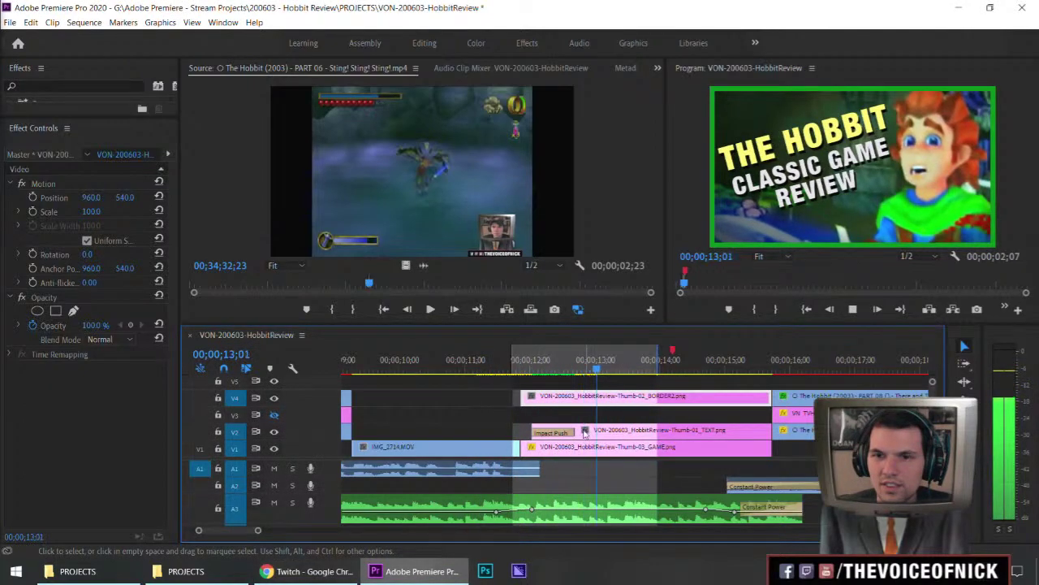
{"action": "key", "text": "space"}
Step: Shorten the text's Impact Push to 00;00;00;11, trim the text's start to about 00;00;12;08, and render the title
{"action": "left_click_drag", "start_coordinate": [572, 431], "coordinate": [554, 431]}
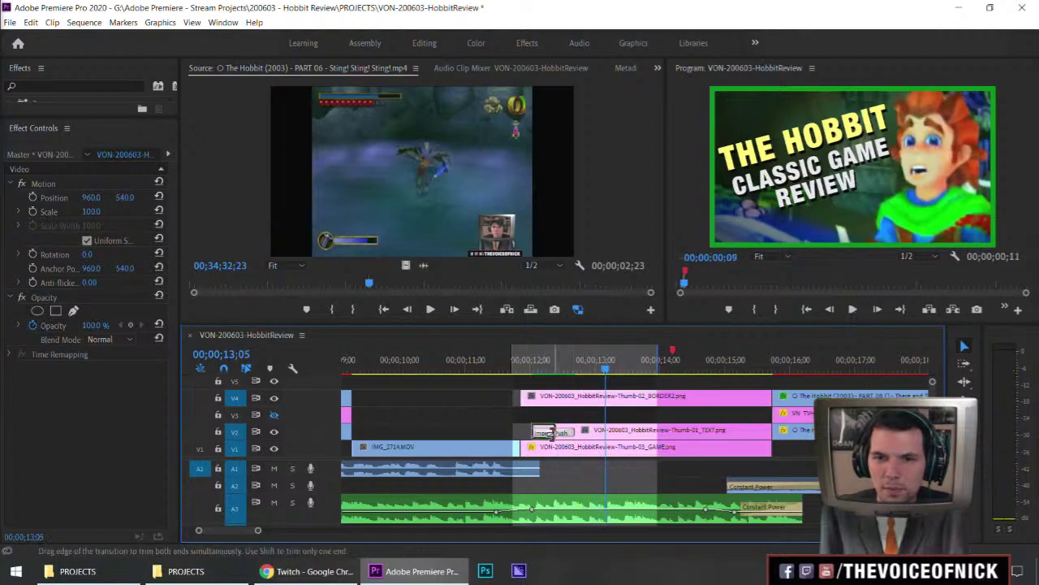
{"action": "left_click", "coordinate": [556, 368]}
{"action": "left_click_drag", "start_coordinate": [572, 371], "coordinate": [574, 370]}
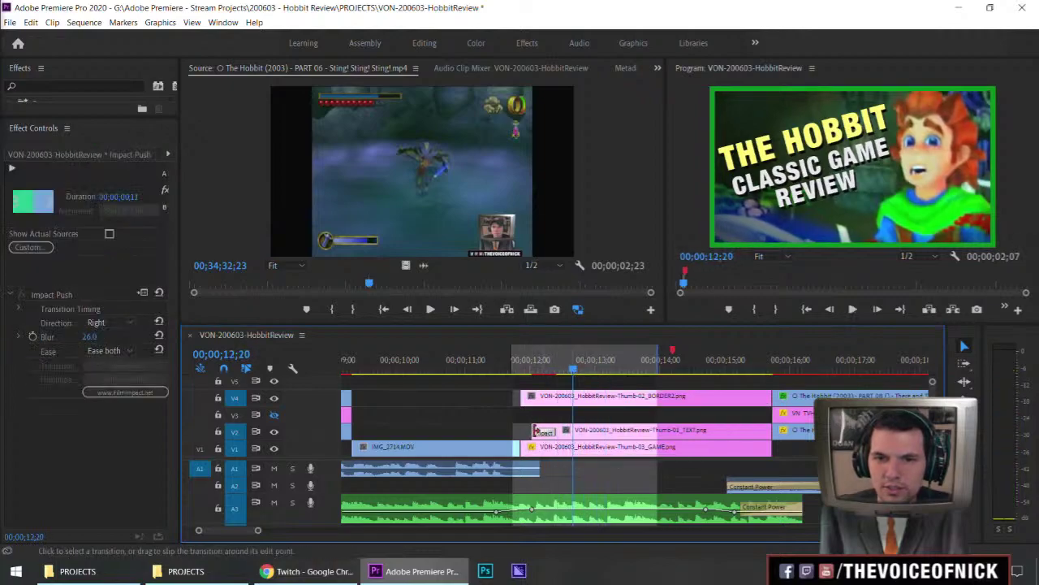
{"action": "left_click_drag", "start_coordinate": [530, 432], "coordinate": [550, 432]}
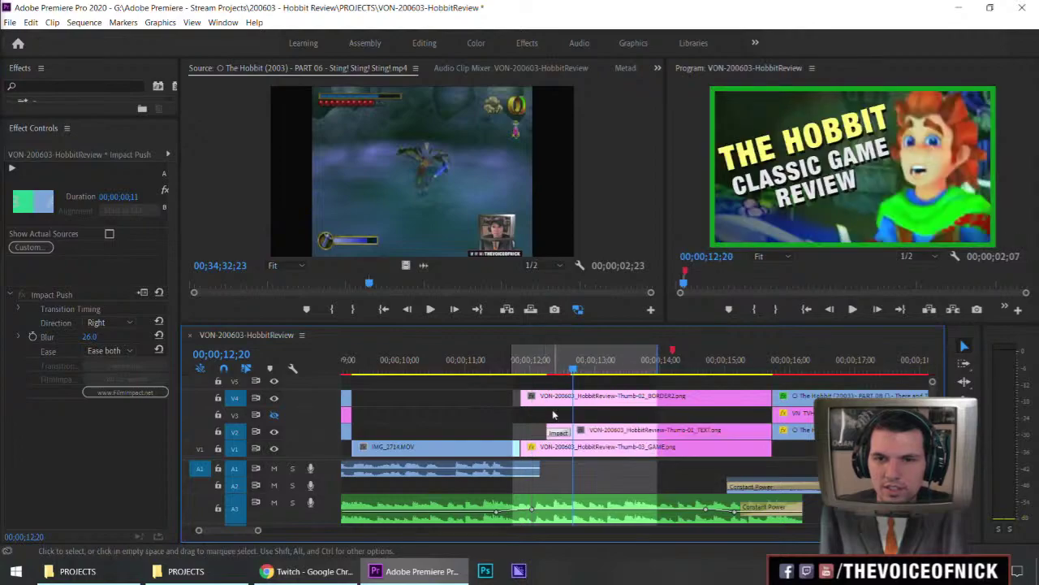
{"action": "left_click", "coordinate": [501, 364]}
{"action": "key", "text": "Return"}
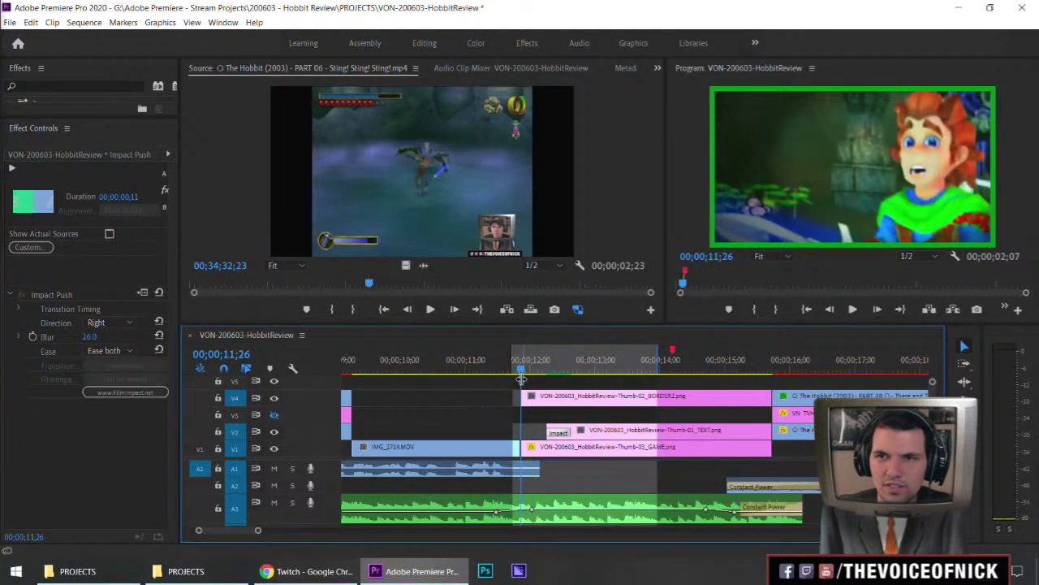
Step: Play back the title to check the timing of the shorter Impact Push against the music
{"action": "left_click", "coordinate": [486, 363]}
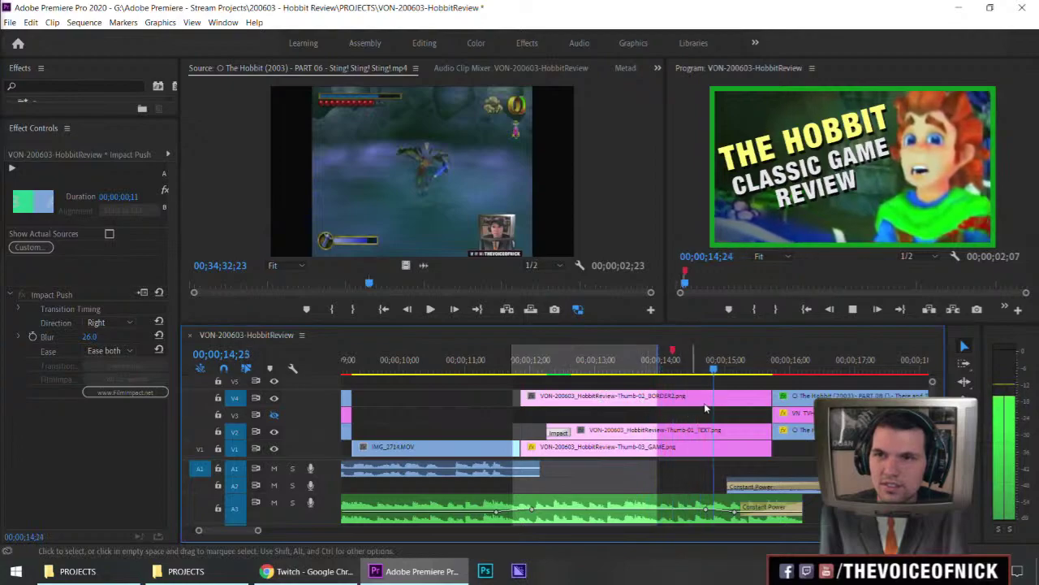
{"action": "left_click_drag", "start_coordinate": [732, 364], "coordinate": [547, 366]}
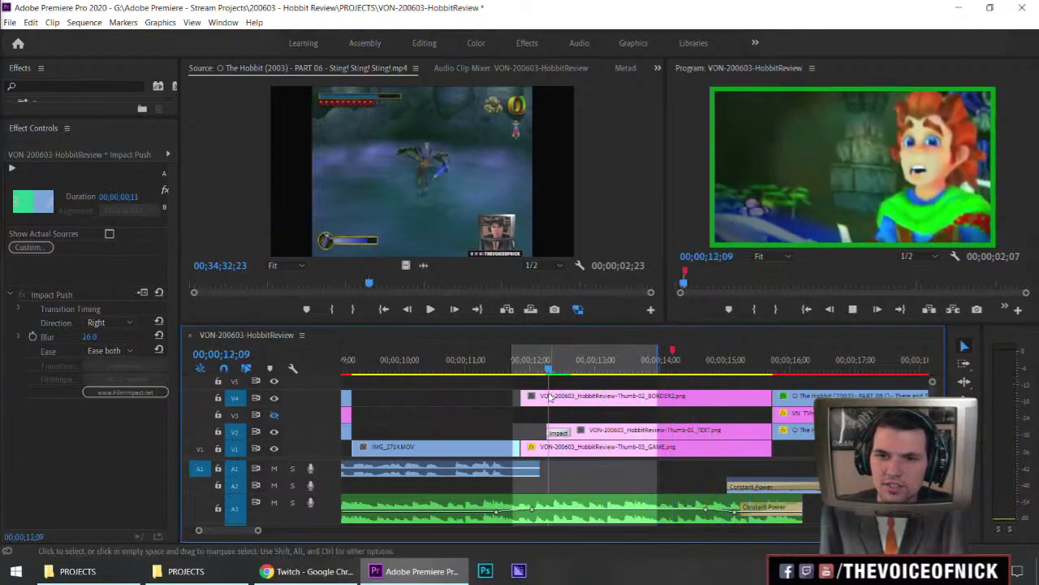
{"action": "key", "text": "space"}
{"action": "key", "text": "space"}
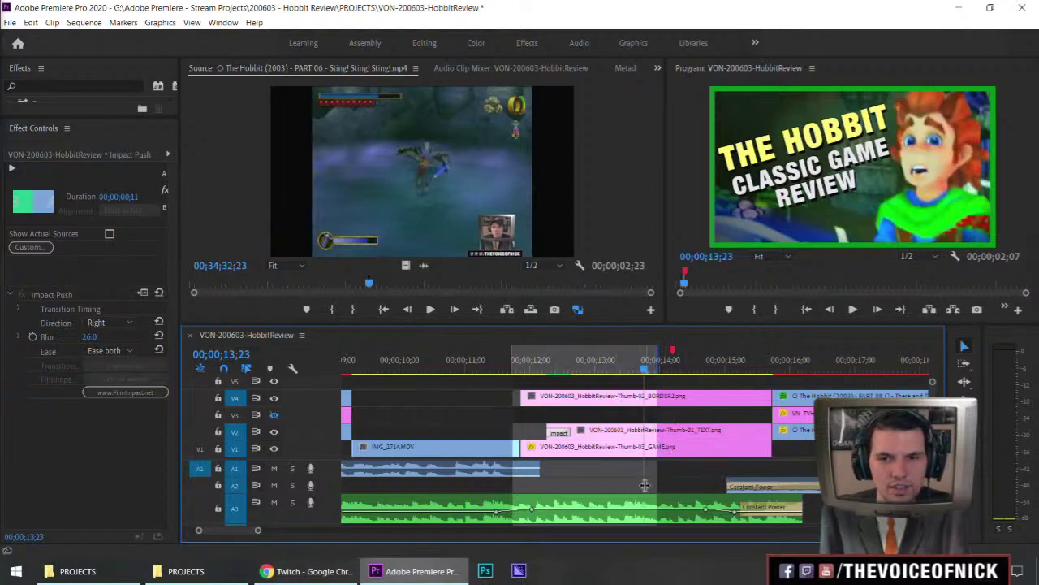
Step: Open the A3 music in the Source Monitor and audition its ending and the passage around 00;00;51
{"action": "double_click", "coordinate": [629, 498]}
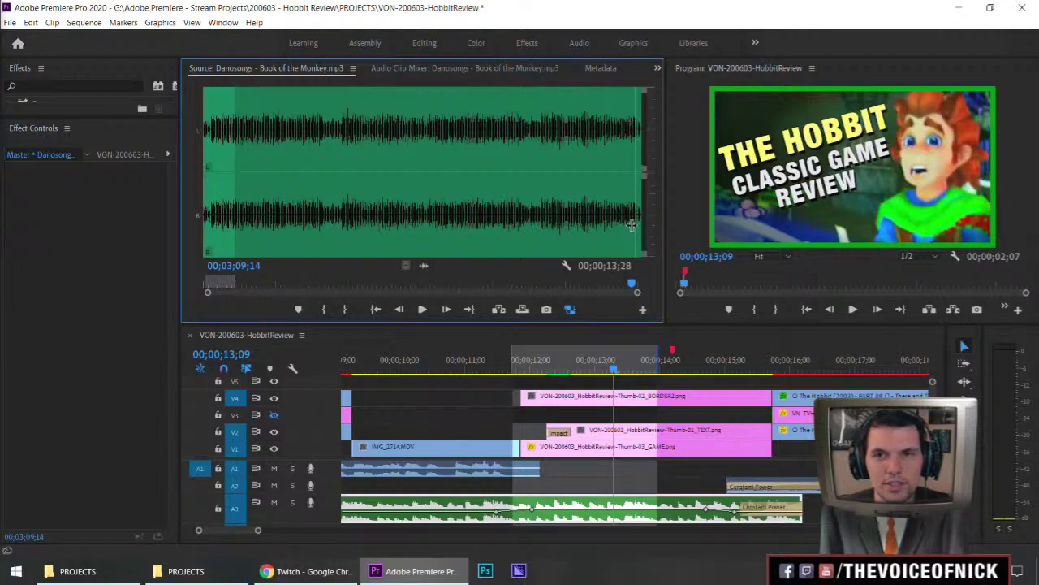
{"action": "left_click_drag", "start_coordinate": [625, 230], "coordinate": [632, 232]}
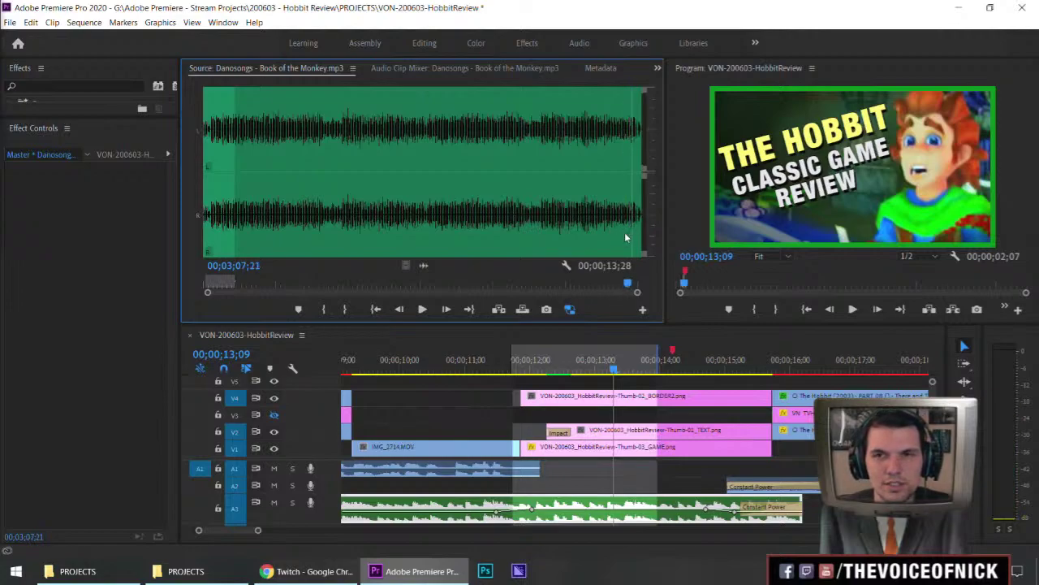
{"action": "key", "text": "space"}
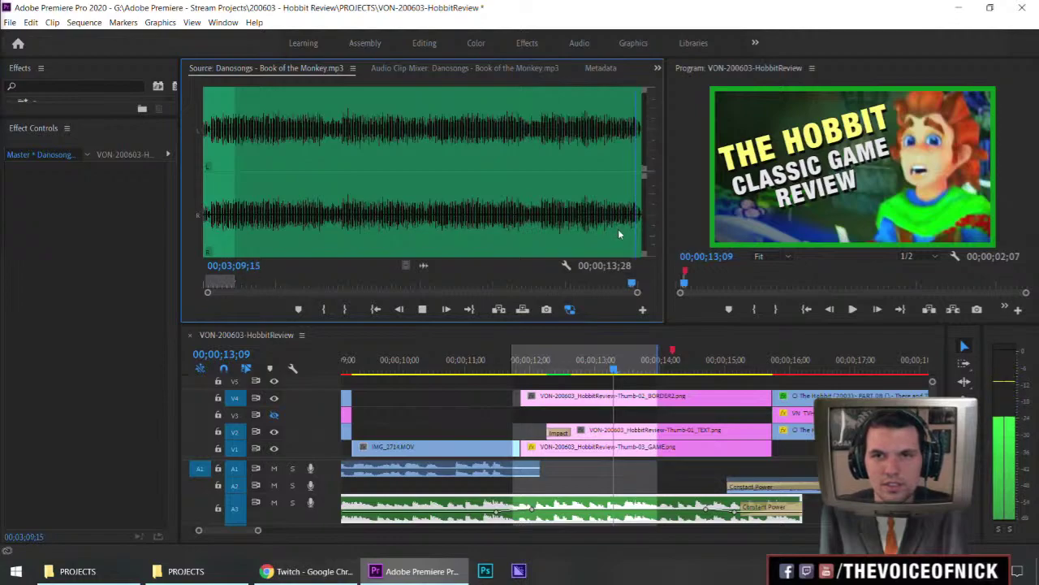
{"action": "left_click", "coordinate": [507, 225]}
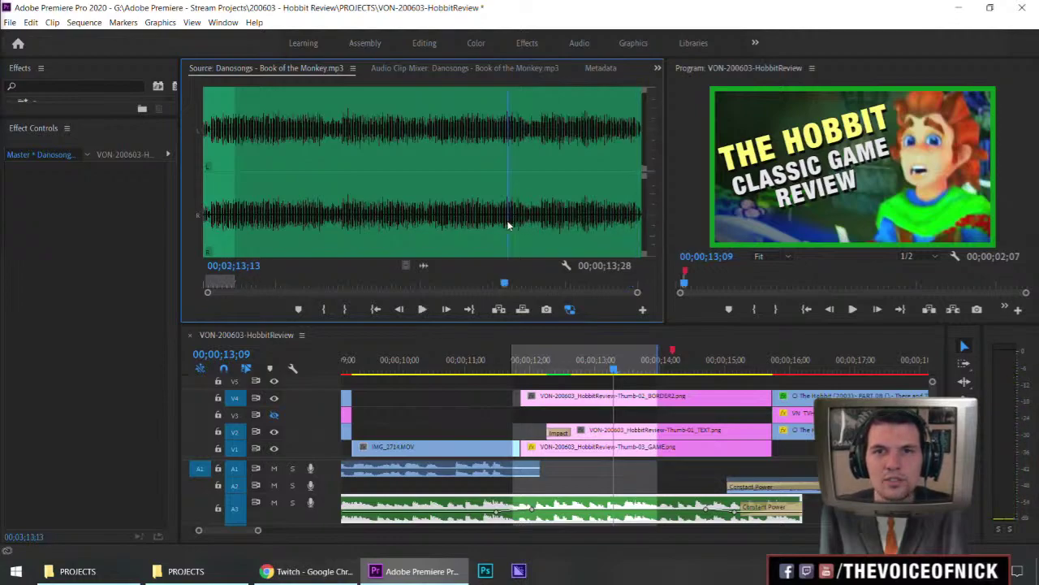
{"action": "left_click", "coordinate": [317, 227]}
{"action": "key", "text": "space"}
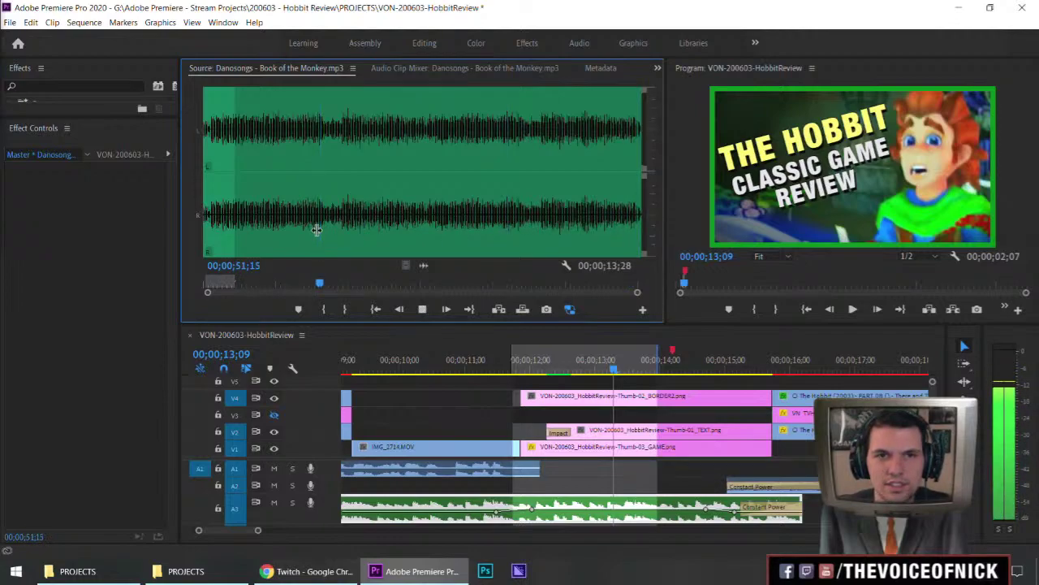
{"action": "key", "text": "space"}
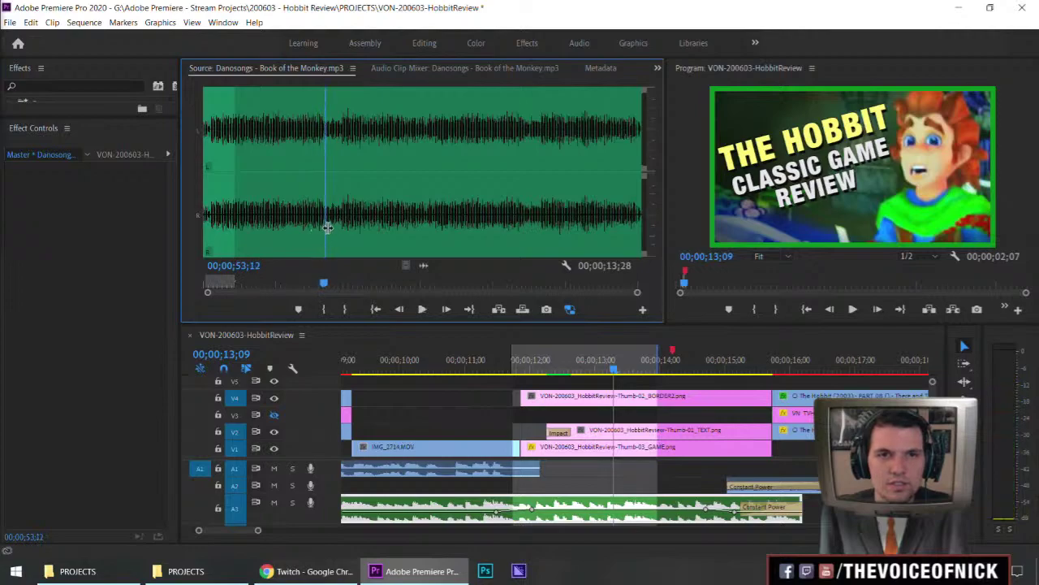
Step: Mark a 00;00;02;05 In to Out range on the source music at about 00;00;53 while replaying that passage
{"action": "key", "text": "space"}
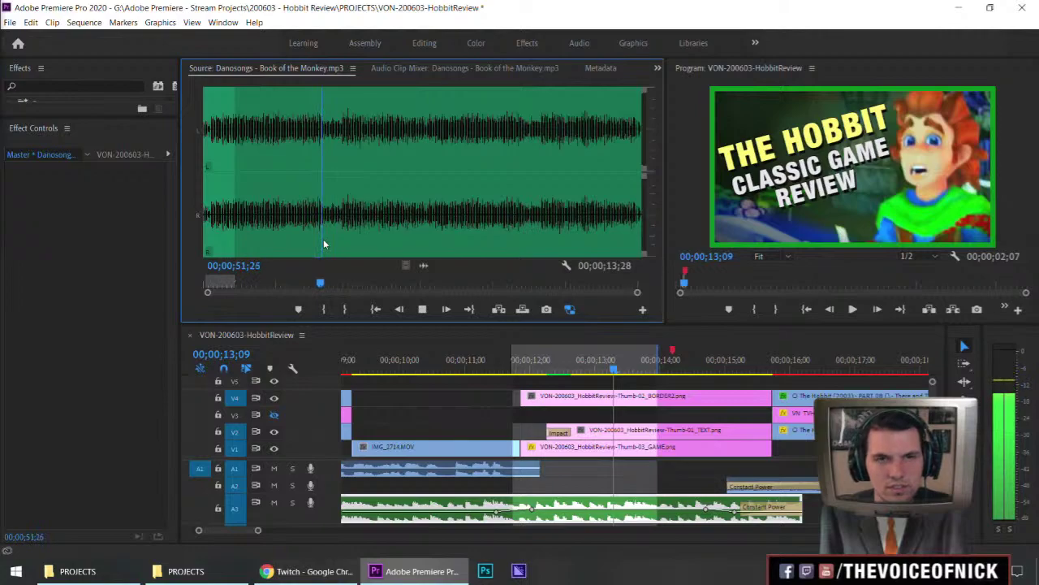
{"action": "key", "text": "i"}
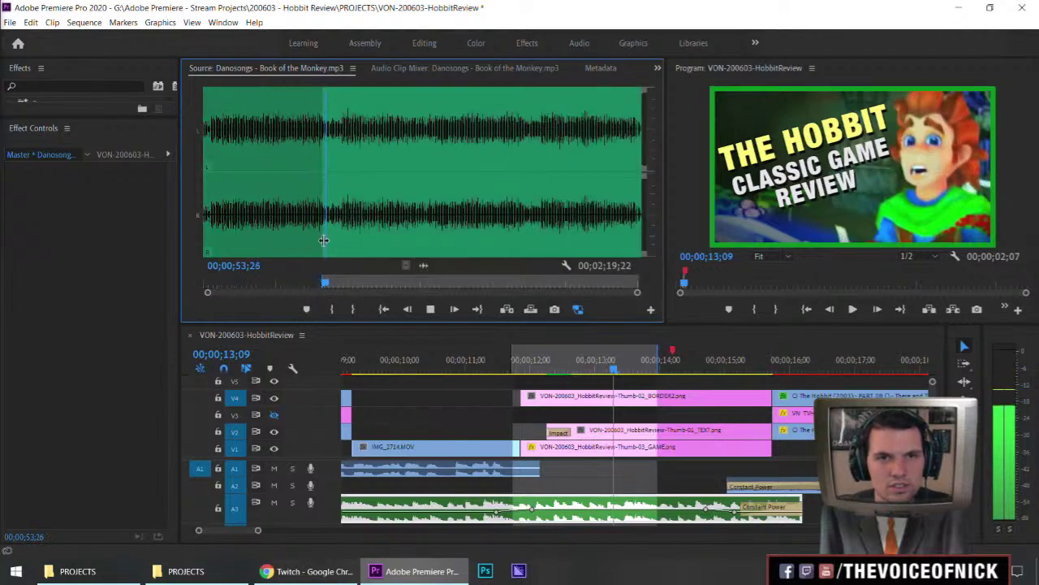
{"action": "key", "text": "o"}
{"action": "key", "text": "space"}
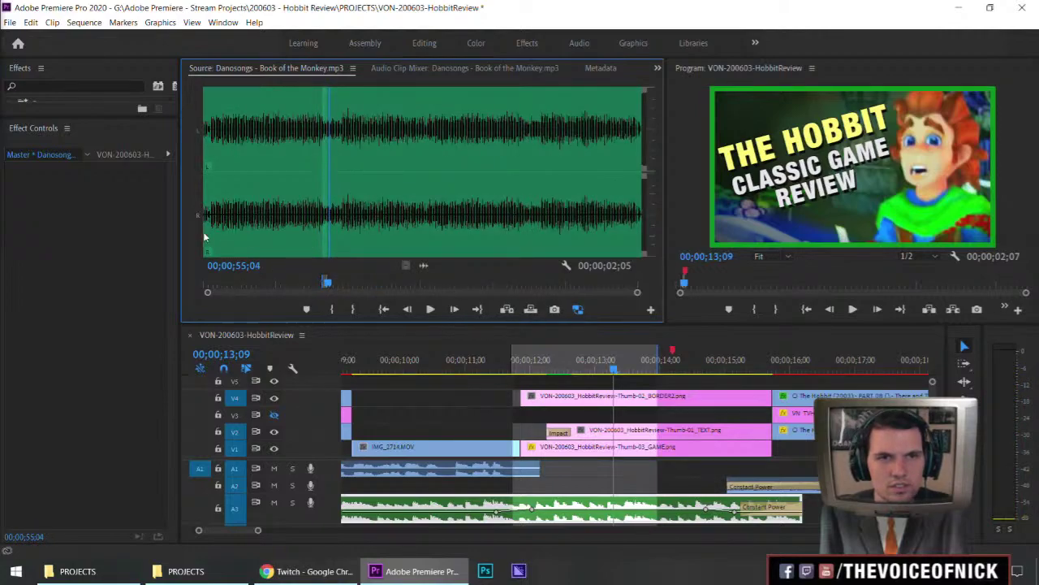
Step: Audition the opening of the source music and compare it with other passages, including the marked range
{"action": "left_click_drag", "start_coordinate": [207, 227], "coordinate": [203, 227]}
{"action": "key", "text": "space"}
{"action": "key", "text": "space"}
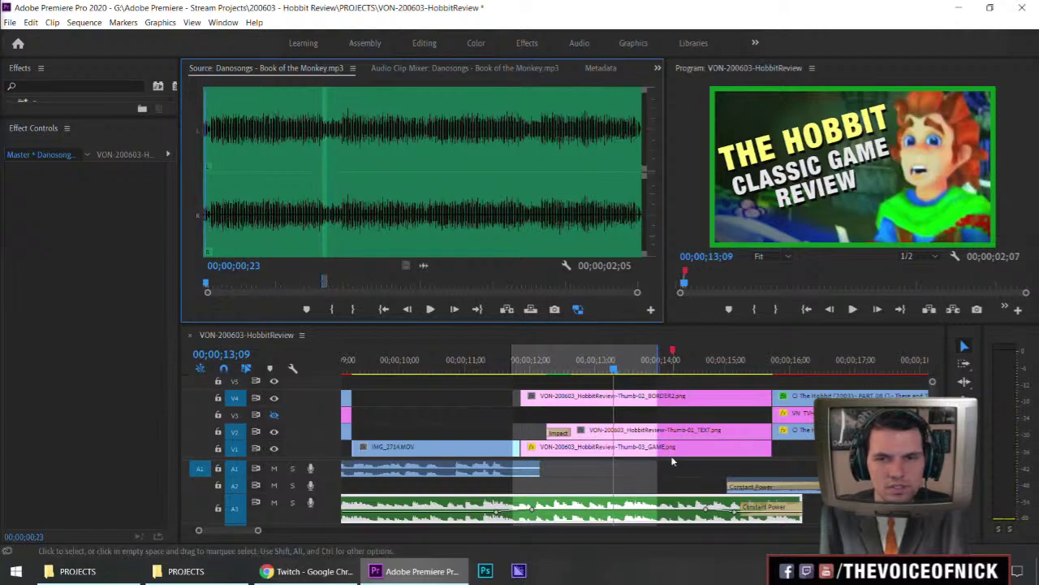
{"action": "left_click", "coordinate": [619, 480]}
{"action": "left_click_drag", "start_coordinate": [605, 372], "coordinate": [582, 374]}
{"action": "left_click", "coordinate": [635, 230]}
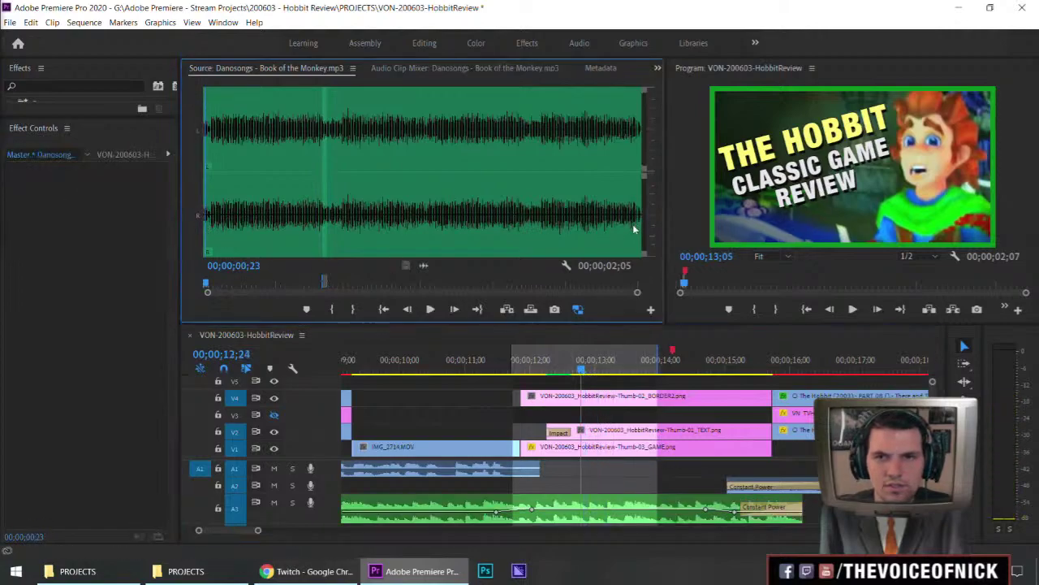
{"action": "left_click", "coordinate": [206, 228]}
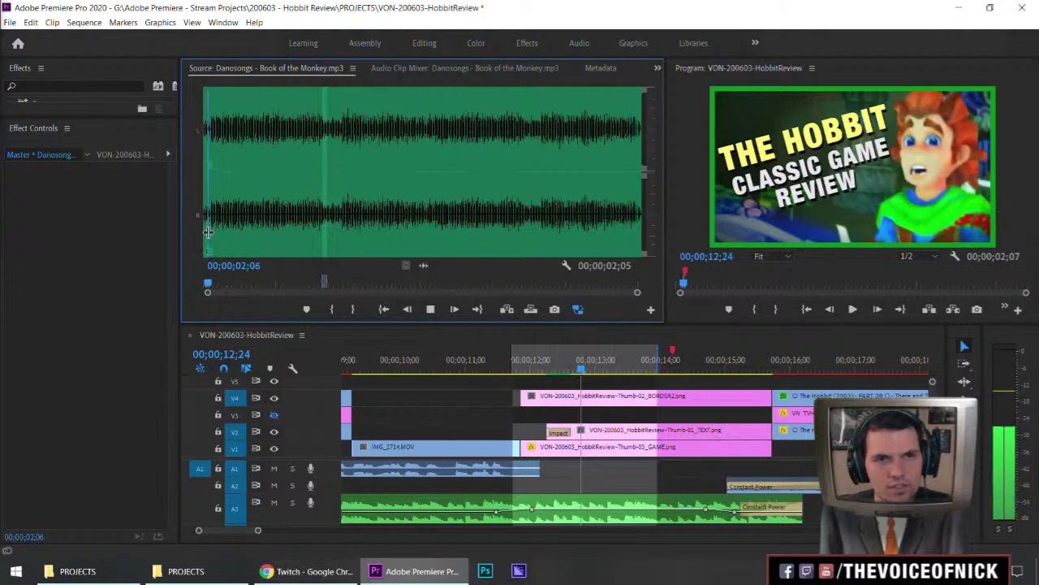
{"action": "left_click", "coordinate": [261, 233]}
{"action": "left_click", "coordinate": [324, 235]}
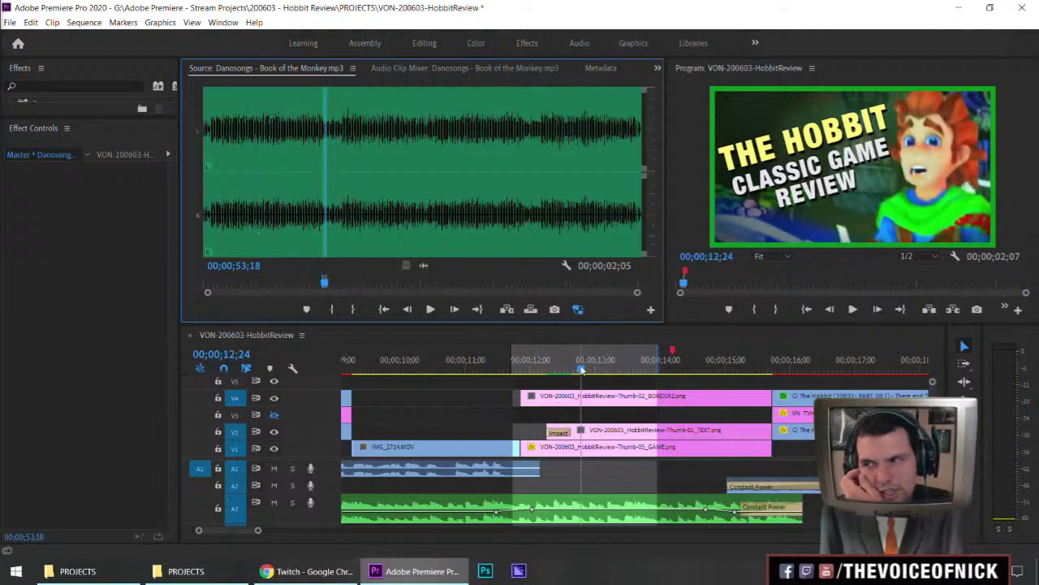
Step: Play back the sequence from the IMG_2714.MOV clip into the title to judge how long the title should last
{"action": "left_click_drag", "start_coordinate": [586, 368], "coordinate": [498, 369]}
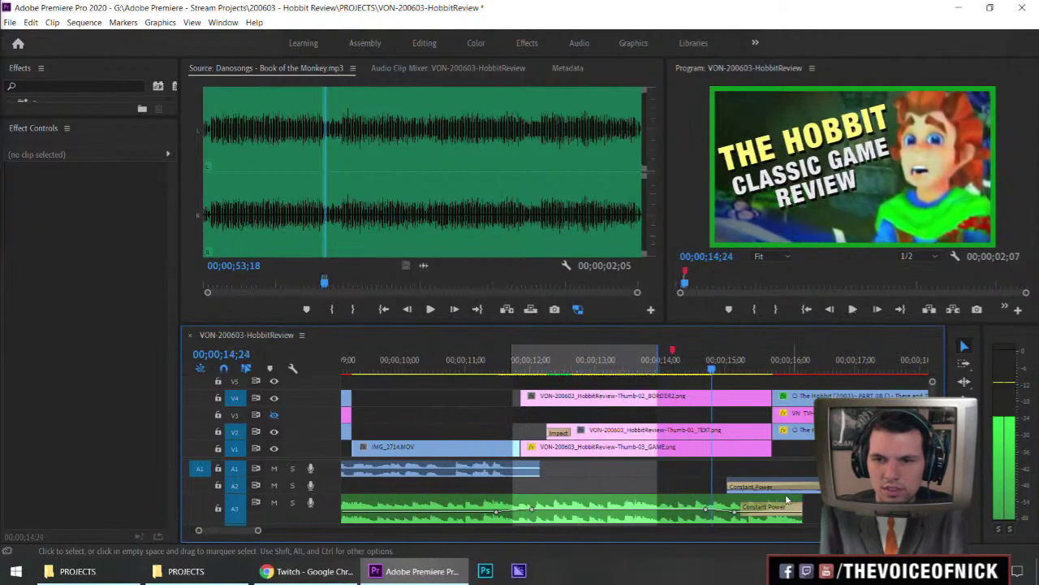
{"action": "key", "text": "space"}
{"action": "left_click", "coordinate": [513, 365]}
{"action": "key", "text": "space"}
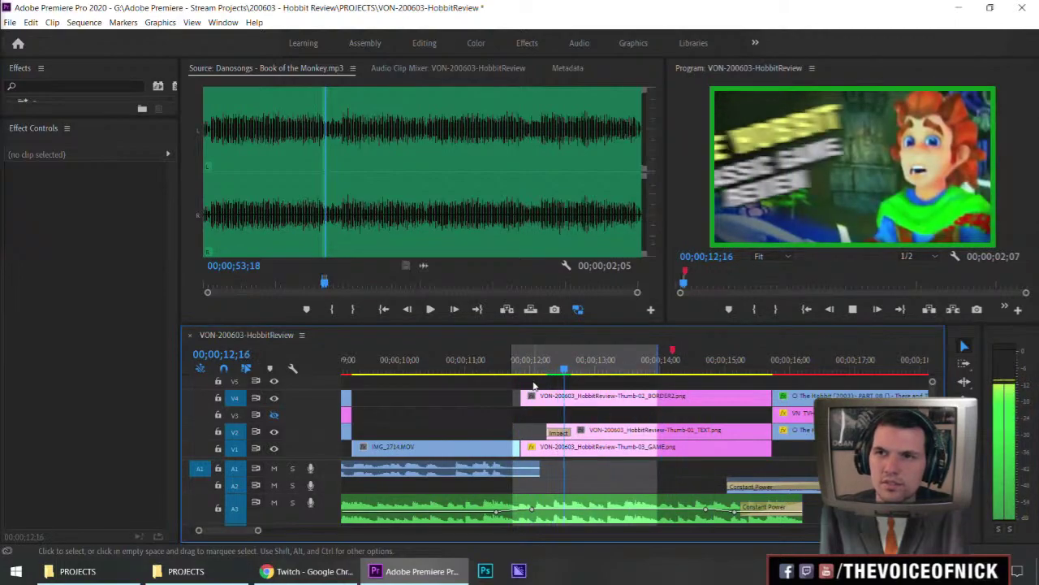
{"action": "key", "text": "space"}
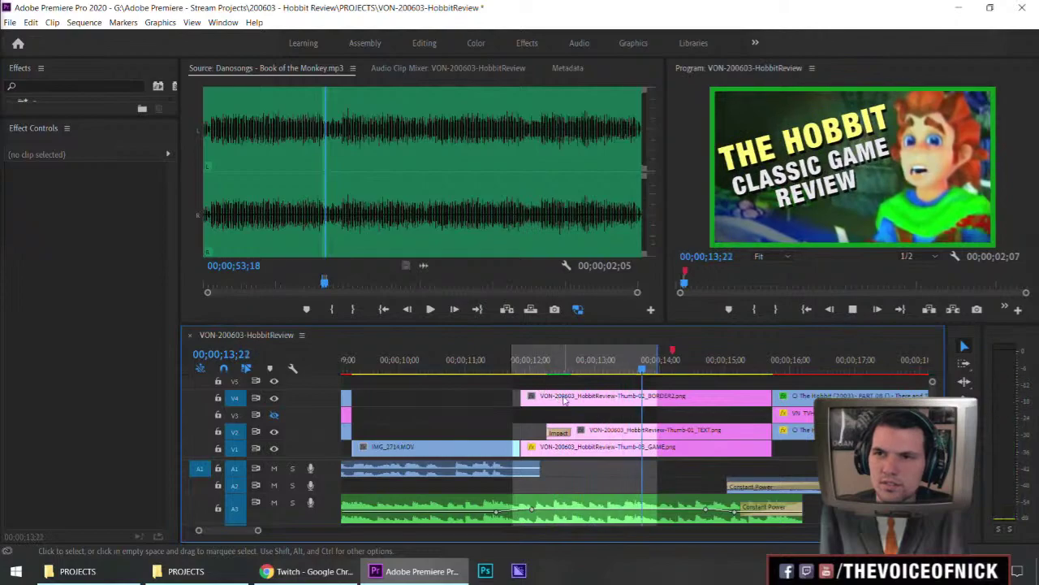
{"action": "key", "text": "space"}
Step: Move all clips following the title earlier to about 00;00;14;09, overwriting the end of the border and text layers, and replay from 00;00;11;05
{"action": "key", "text": "a"}
{"action": "left_click_drag", "start_coordinate": [871, 413], "coordinate": [779, 414]}
{"action": "left_click_drag", "start_coordinate": [485, 377], "coordinate": [475, 374]}
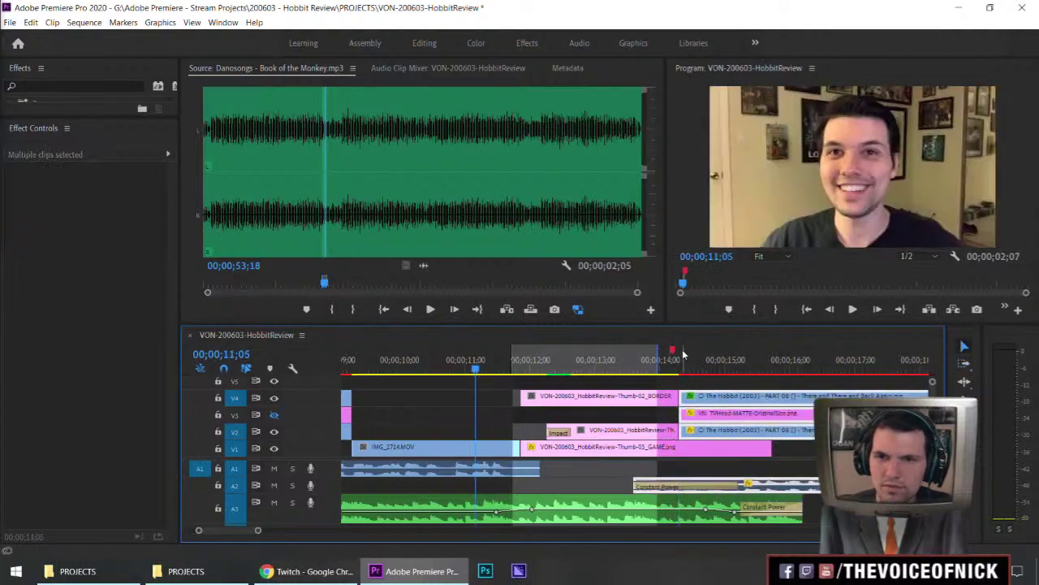
Step: Try to clear all markers from the sequence during playback of the shortened title
{"action": "right_click", "coordinate": [674, 352]}
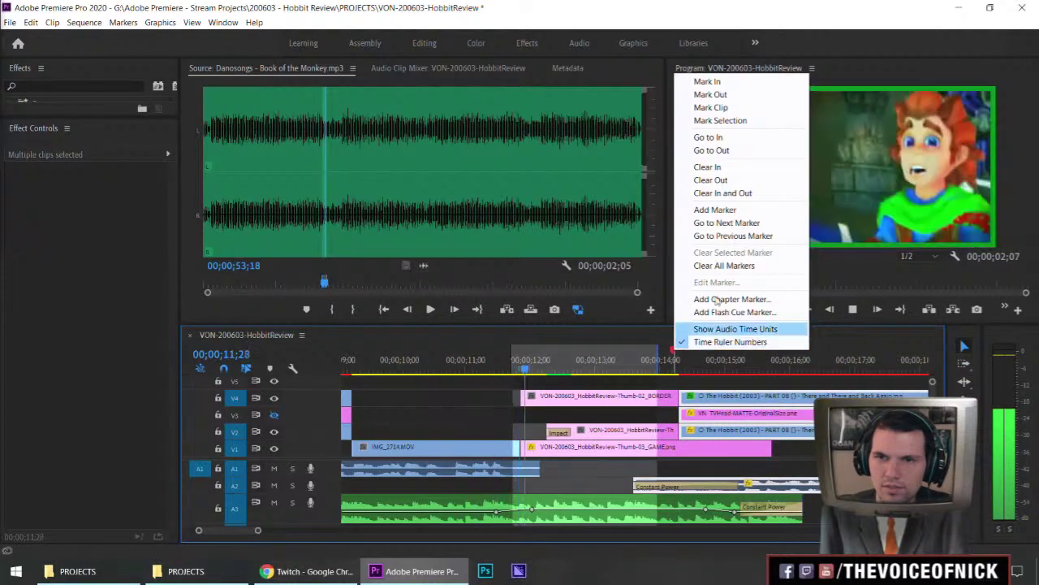
{"action": "left_click", "coordinate": [726, 268]}
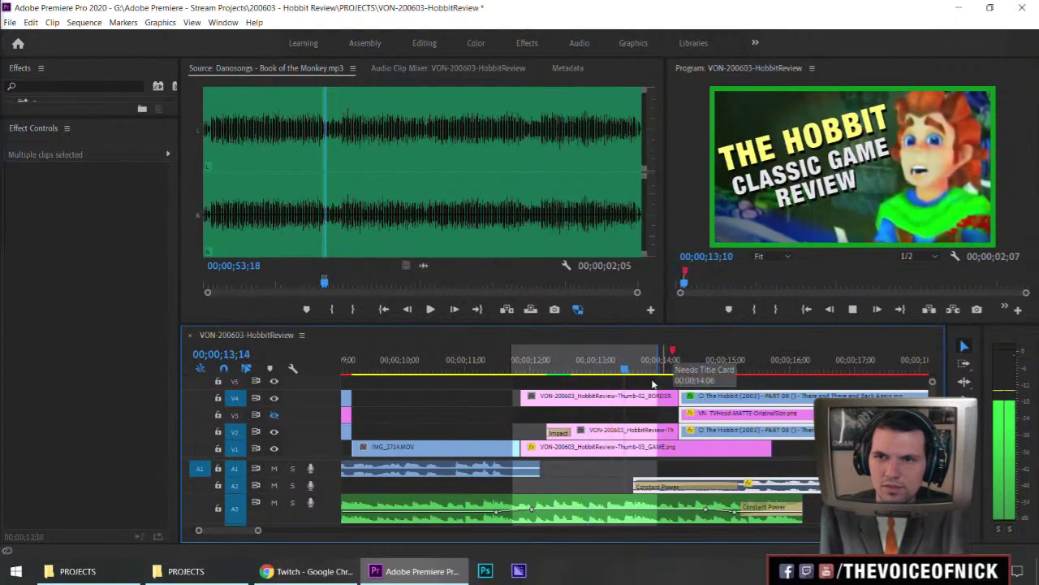
Step: Stop playback and clear the "Needs Title Card" marker at 00;00;14;06
{"action": "key", "text": "space"}
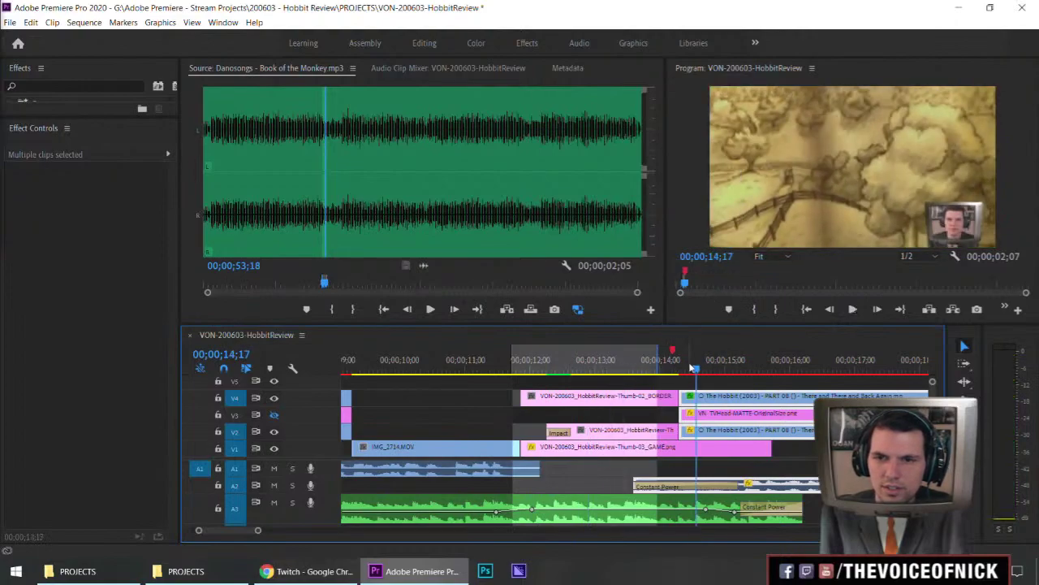
{"action": "key", "text": "ctrl+z"}
{"action": "key", "text": "ctrl+shift+z"}
{"action": "left_click", "coordinate": [674, 350]}
{"action": "right_click", "coordinate": [674, 349]}
{"action": "left_click", "coordinate": [725, 250]}
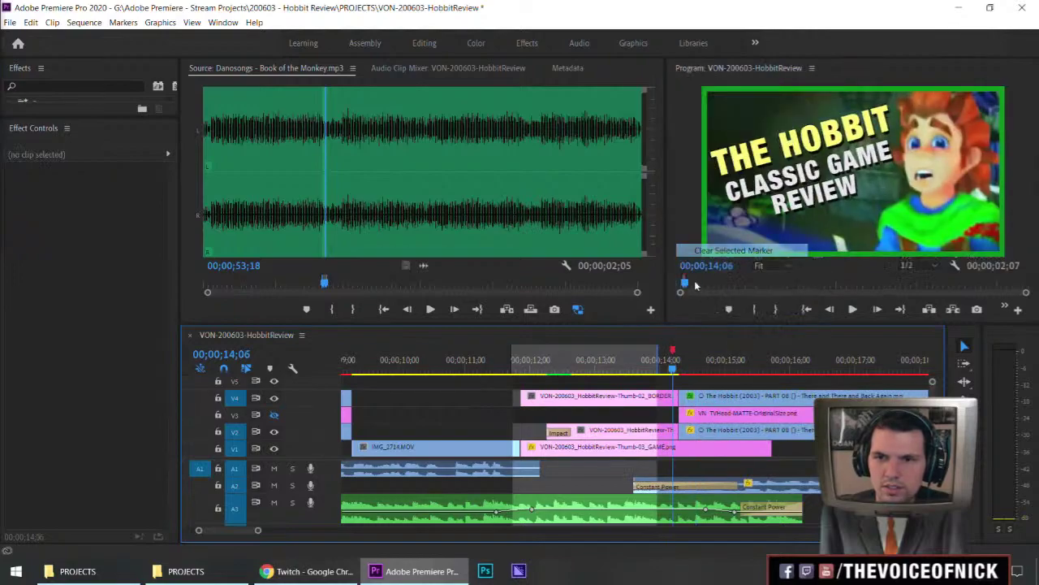
Step: Replay into the title and shorten the end of the green music clip on A3 to about 00;00;14;28
{"action": "left_click_drag", "start_coordinate": [585, 368], "coordinate": [419, 383]}
{"action": "key", "text": "space"}
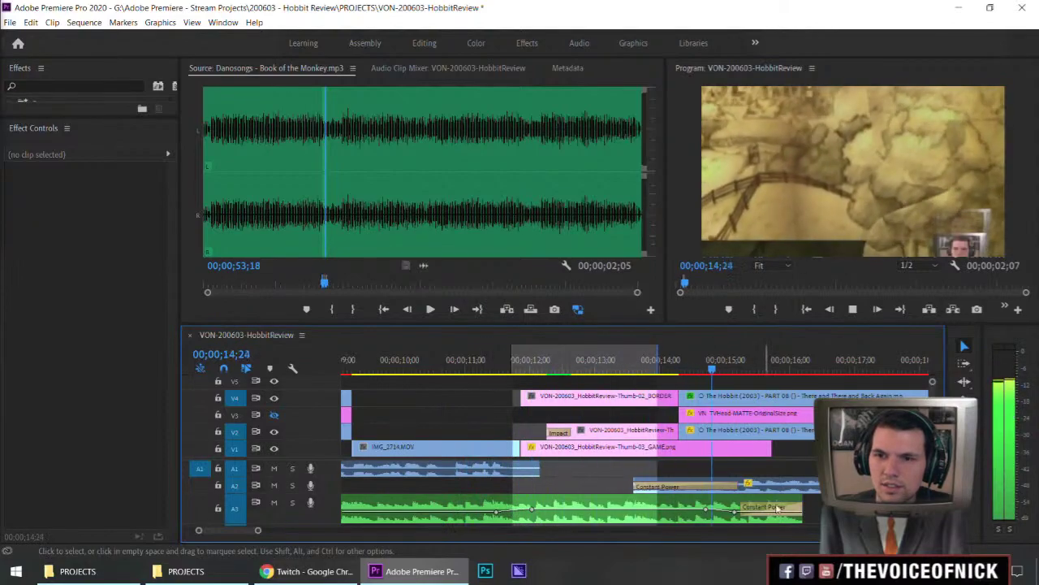
{"action": "key", "text": "space"}
{"action": "left_click_drag", "start_coordinate": [808, 508], "coordinate": [720, 508]}
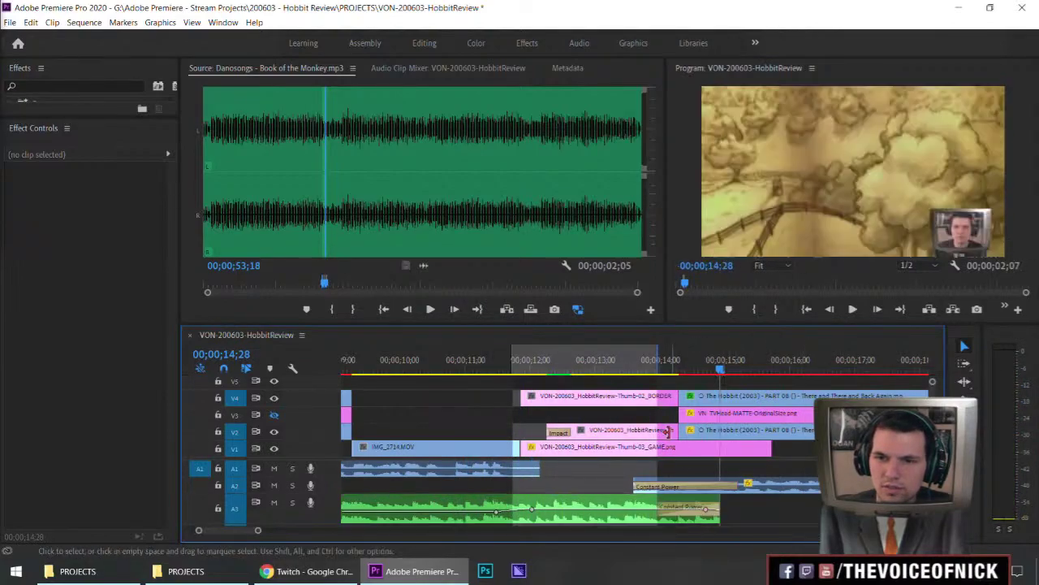
Step: Try starting the A2 game audio at about 00;00;14;17 with the music's volume keyframes moved earlier and its end near 00;00;15;02
{"action": "left_click_drag", "start_coordinate": [627, 484], "coordinate": [784, 510]}
{"action": "left_click", "coordinate": [705, 510]}
{"action": "left_click_drag", "start_coordinate": [706, 510], "coordinate": [609, 510]}
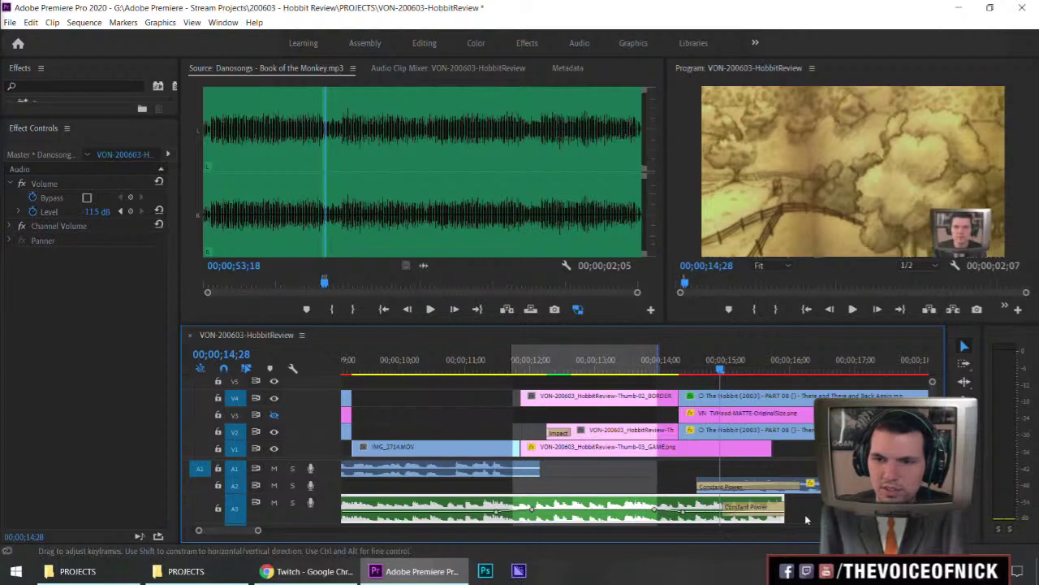
{"action": "left_click_drag", "start_coordinate": [791, 512], "coordinate": [735, 512]}
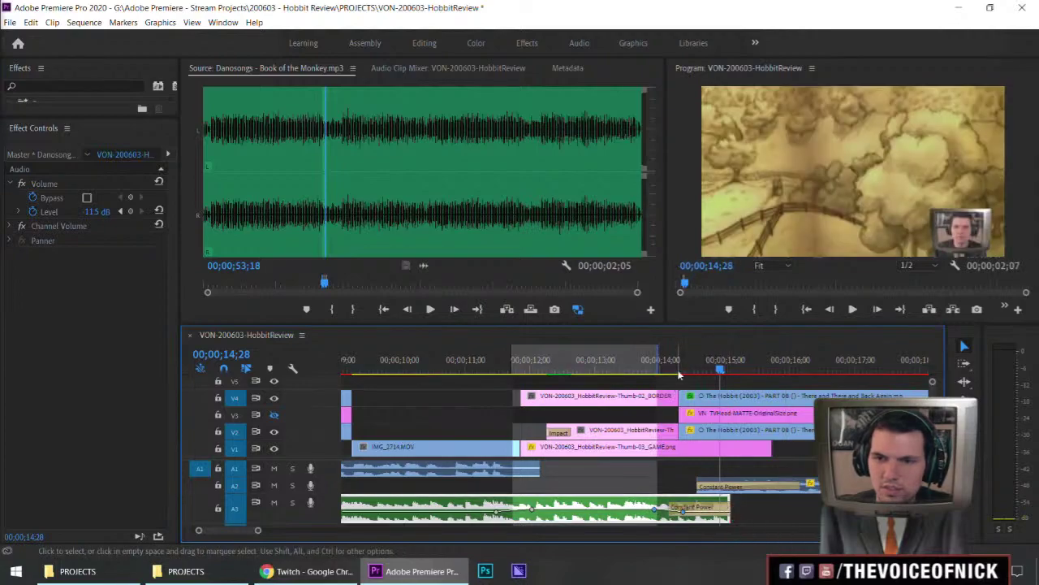
{"action": "left_click", "coordinate": [576, 373]}
{"action": "key", "text": "space"}
{"action": "key", "text": "space"}
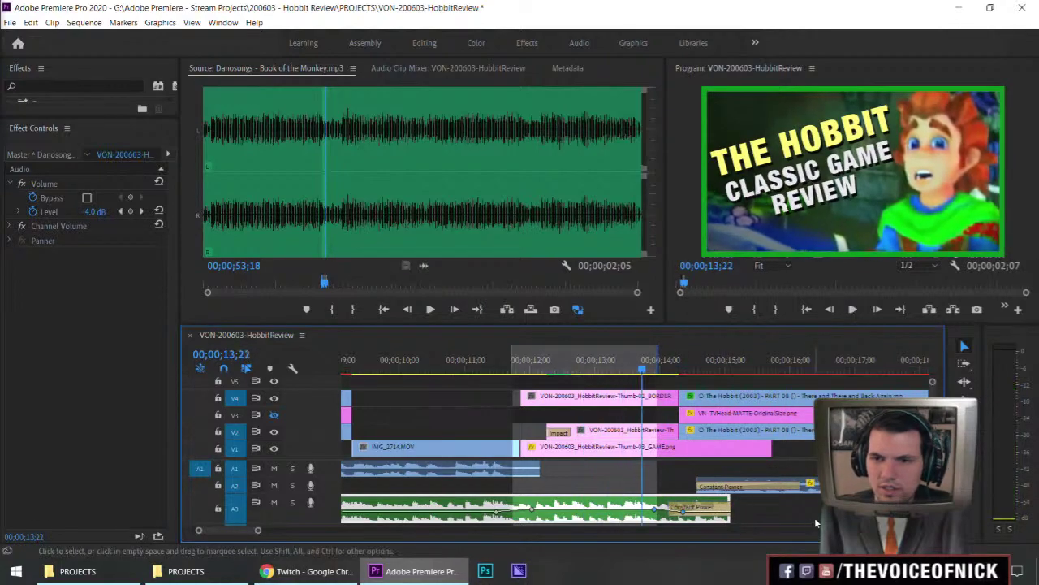
Step: Undo the last trims and keyframe moves on the A2 game audio and the A3 music
{"action": "key", "text": "ctrl+z"}
{"action": "key", "text": "ctrl+z"}
{"action": "key", "text": "ctrl+z"}
{"action": "key", "text": "ctrl+z"}
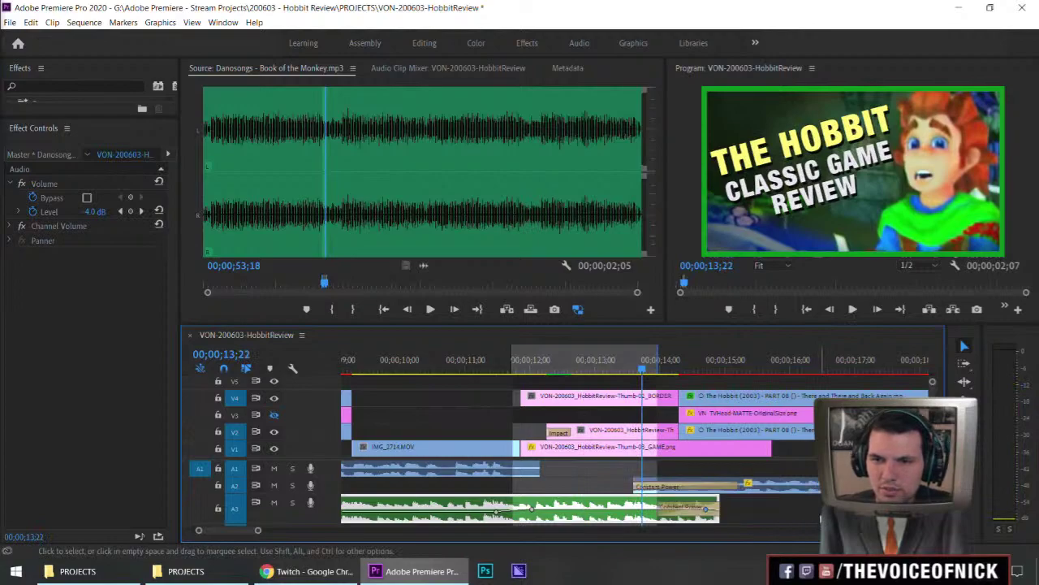
{"action": "key", "text": "ctrl+shift+z"}
{"action": "key", "text": "ctrl+shift+z"}
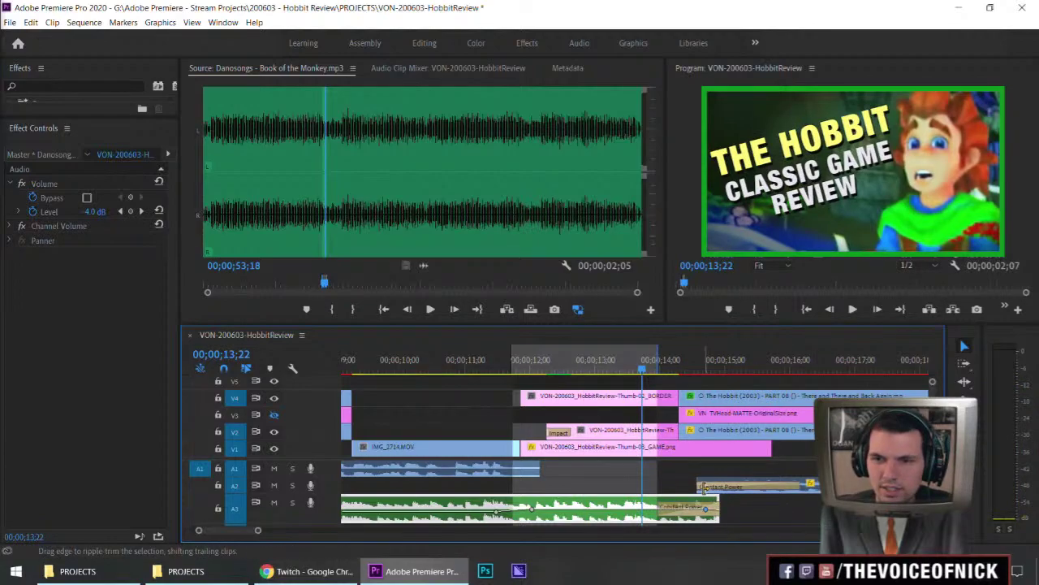
{"action": "key", "text": "ctrl+shift+z"}
{"action": "left_click_drag", "start_coordinate": [637, 485], "coordinate": [637, 485]}
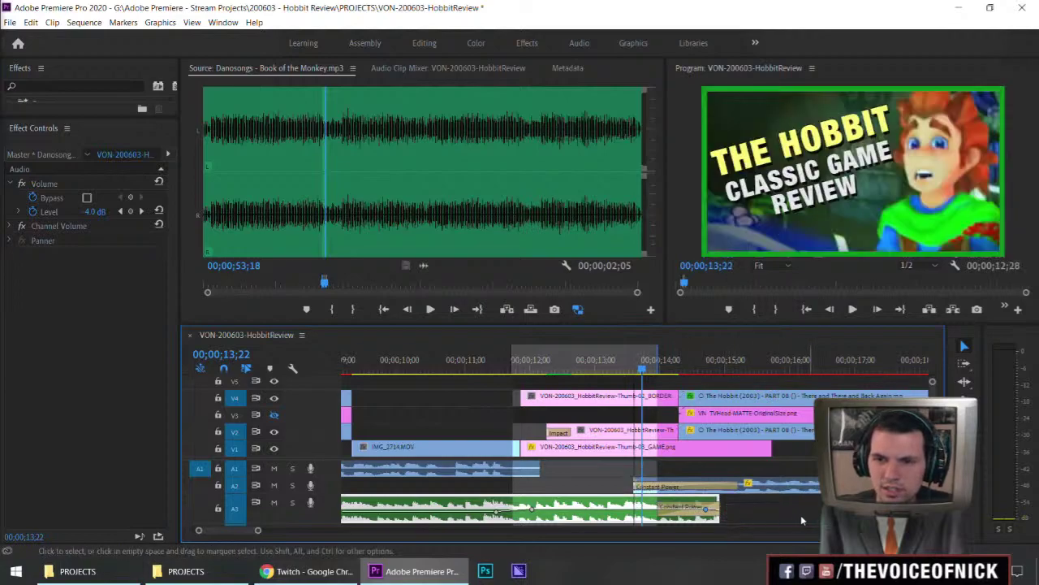
Step: Move the music's fade-down keyframes earlier, trim its end to about 00;00;14;22, and replay the title
{"action": "left_click", "coordinate": [728, 511]}
{"action": "left_click_drag", "start_coordinate": [728, 511], "coordinate": [771, 511]}
{"action": "left_click", "coordinate": [711, 513]}
{"action": "left_click_drag", "start_coordinate": [771, 510], "coordinate": [708, 511]}
{"action": "key", "text": "space"}
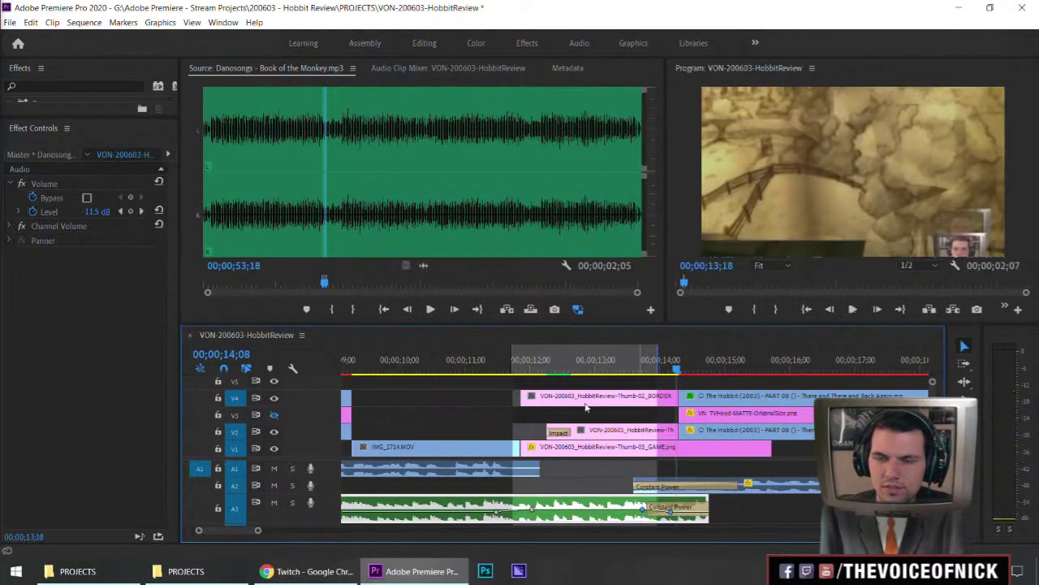
{"action": "left_click", "coordinate": [808, 506]}
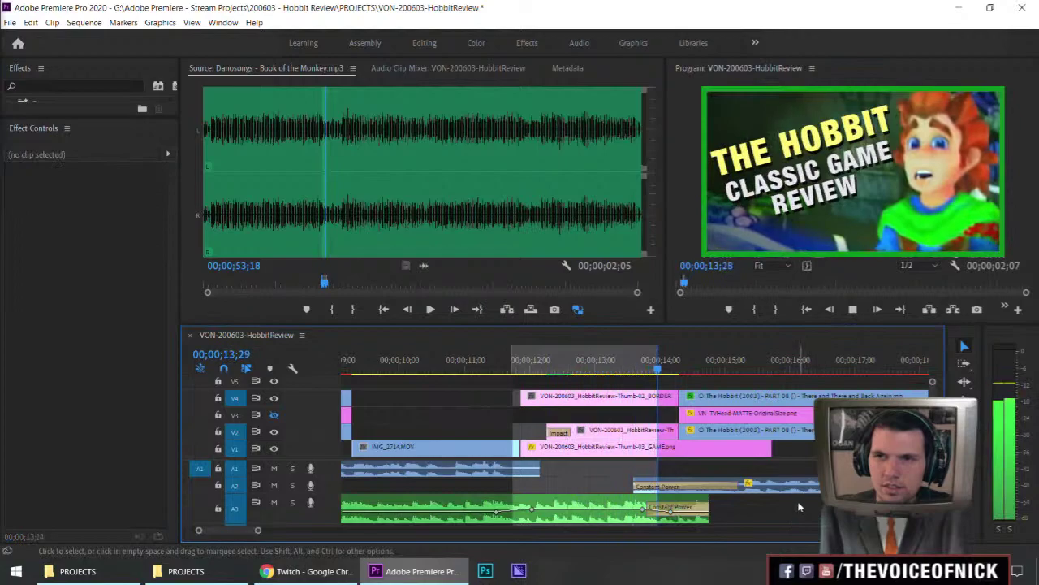
{"action": "key", "text": "space"}
Step: Extend the A2 game audio's start back to the title's first frame and trim the A3 music's end to about 00;00;12;18
{"action": "left_click_drag", "start_coordinate": [632, 483], "coordinate": [519, 485]}
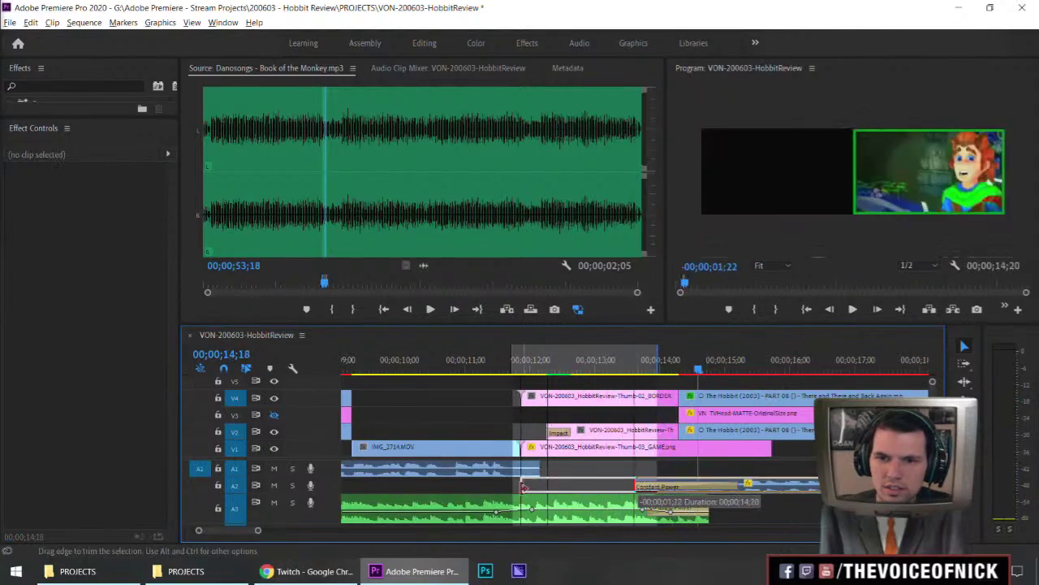
{"action": "left_click_drag", "start_coordinate": [714, 510], "coordinate": [546, 510]}
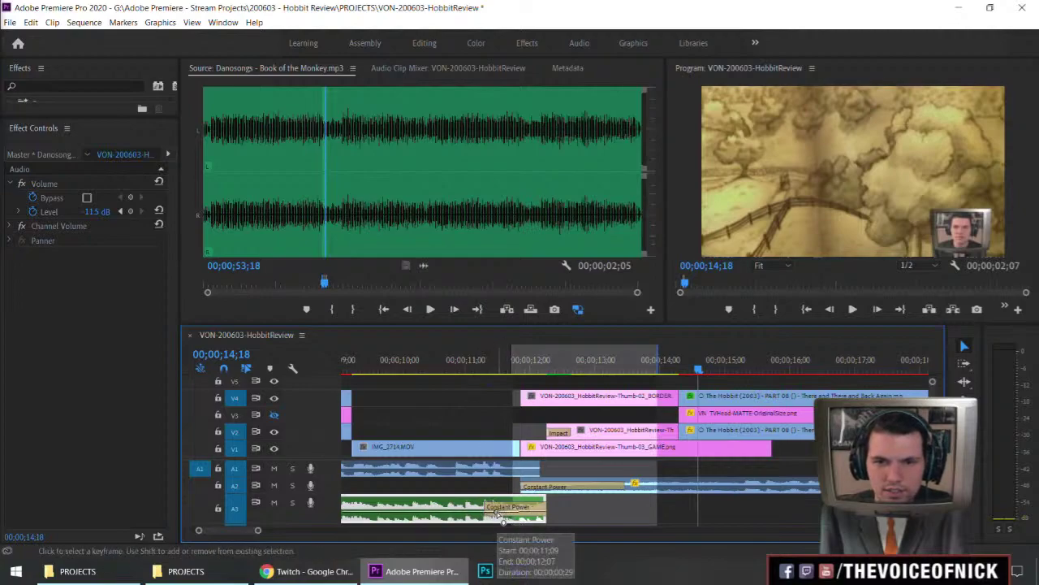
{"action": "left_click_drag", "start_coordinate": [491, 362], "coordinate": [474, 362]}
{"action": "key", "text": "space"}
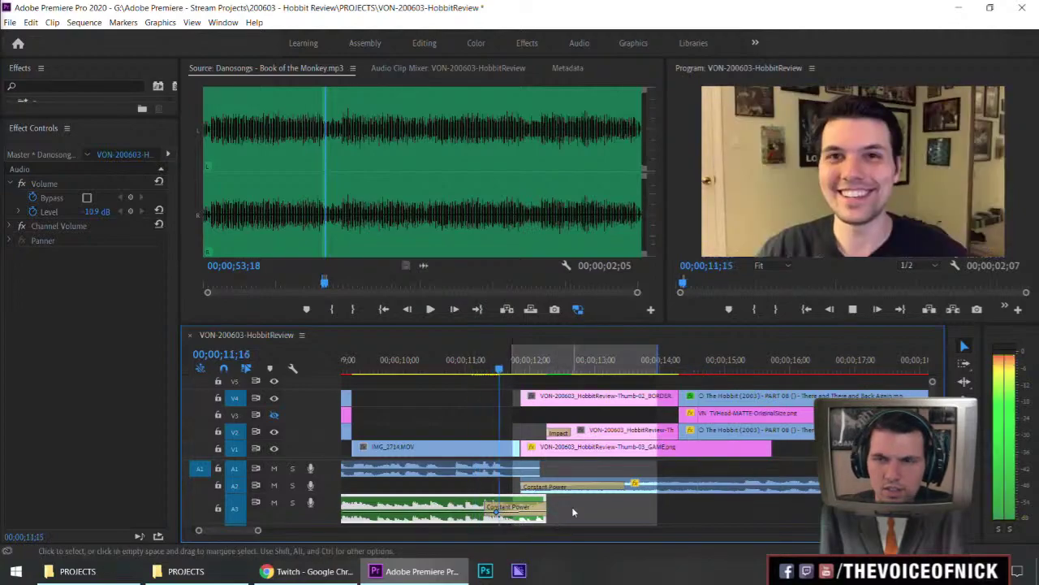
{"action": "key", "text": "space"}
{"action": "left_click_drag", "start_coordinate": [545, 507], "coordinate": [570, 508]}
Step: Extend the A2 game audio's start back under the opening to about 00;00;01;18, replaying from the sequence start
{"action": "left_click_drag", "start_coordinate": [514, 485], "coordinate": [441, 485]}
{"action": "key", "text": "minus"}
{"action": "key", "text": "minus"}
{"action": "key", "text": "minus"}
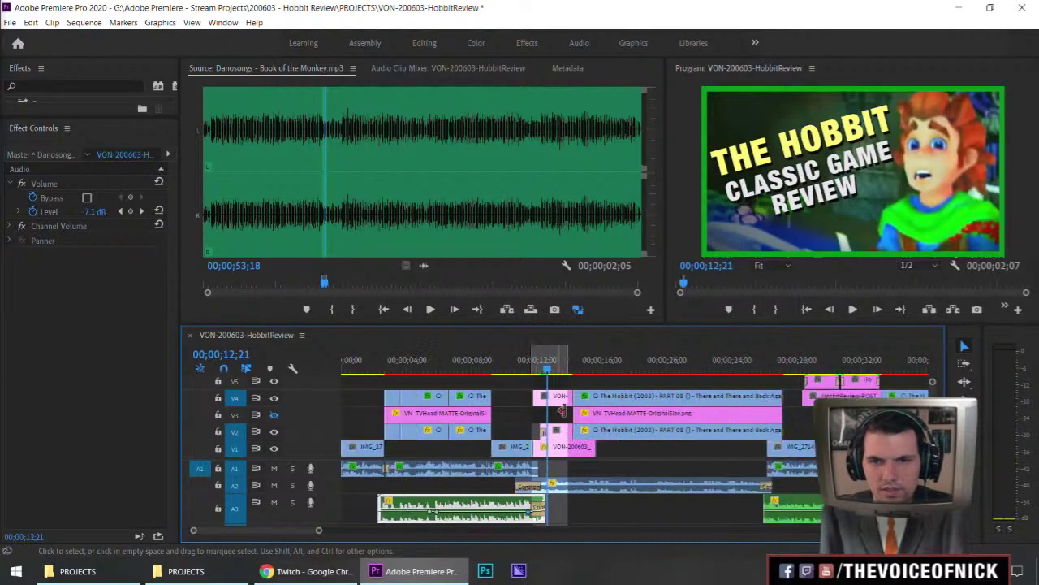
{"action": "key", "text": "space"}
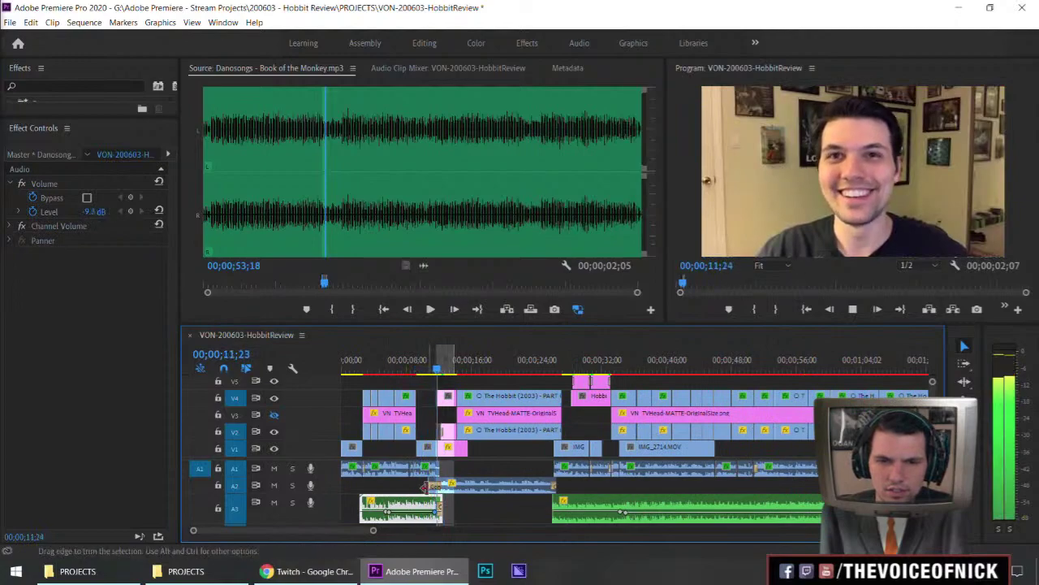
{"action": "key", "text": "space"}
{"action": "key", "text": "Home"}
{"action": "key", "text": "space"}
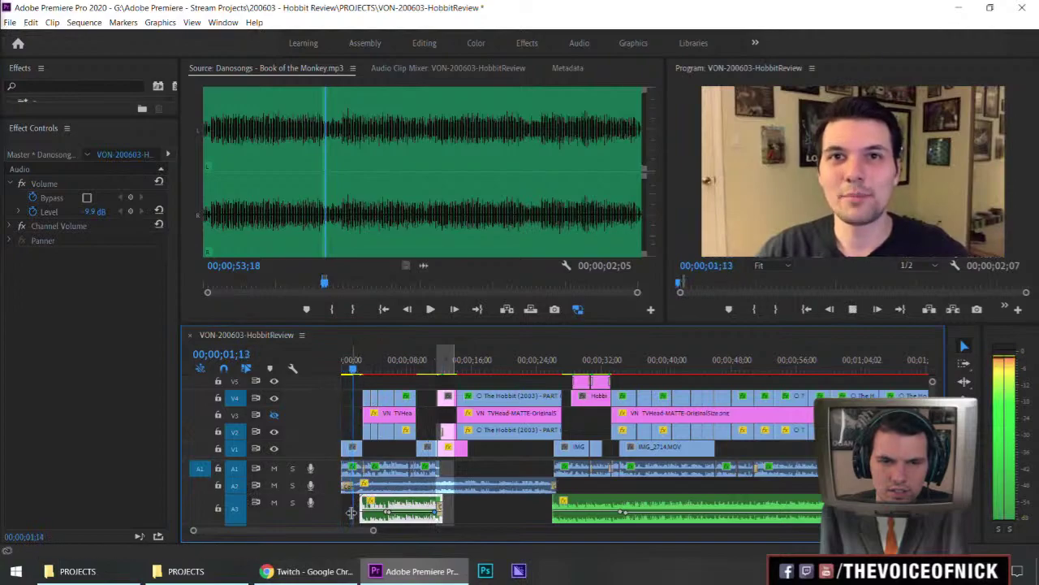
{"action": "key", "text": "space"}
{"action": "left_click_drag", "start_coordinate": [348, 485], "coordinate": [357, 484]}
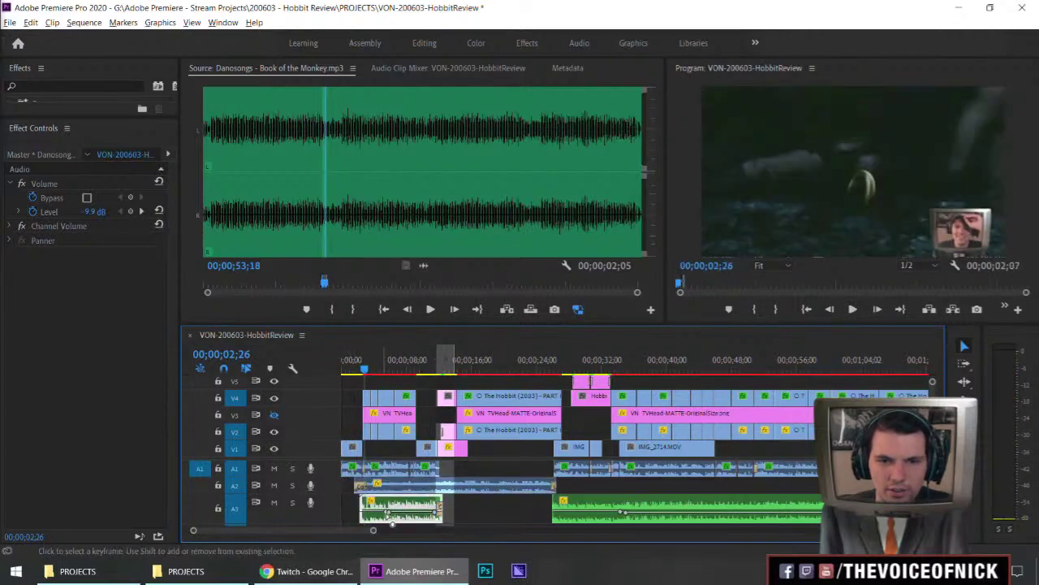
Step: Clear the sequence's In and Out points and mute the A3 music track, keeping its clip
{"action": "right_click", "coordinate": [507, 369]}
{"action": "left_click", "coordinate": [520, 207]}
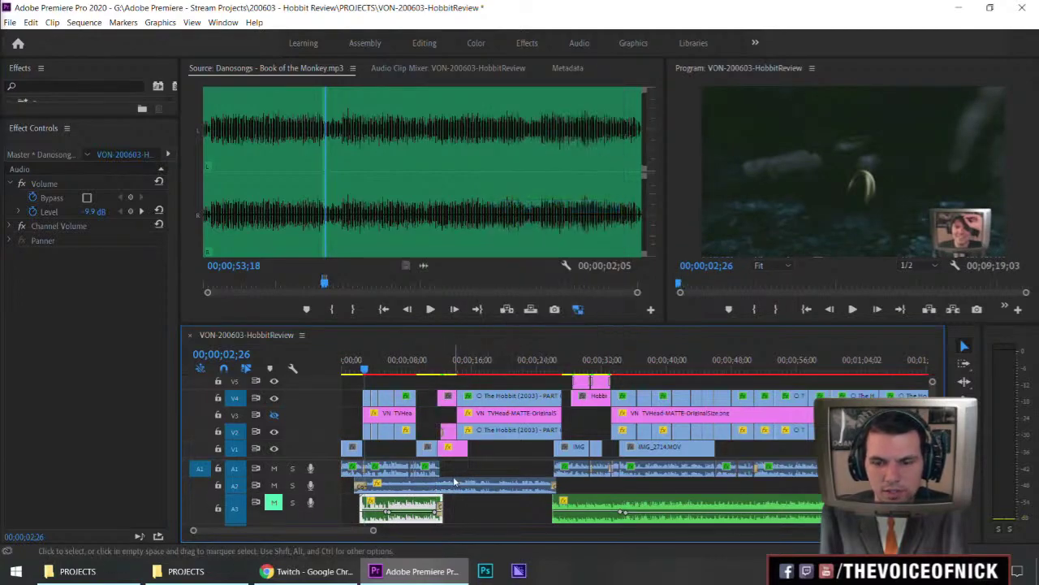
{"action": "key", "text": "Delete"}
{"action": "key", "text": "ctrl+z"}
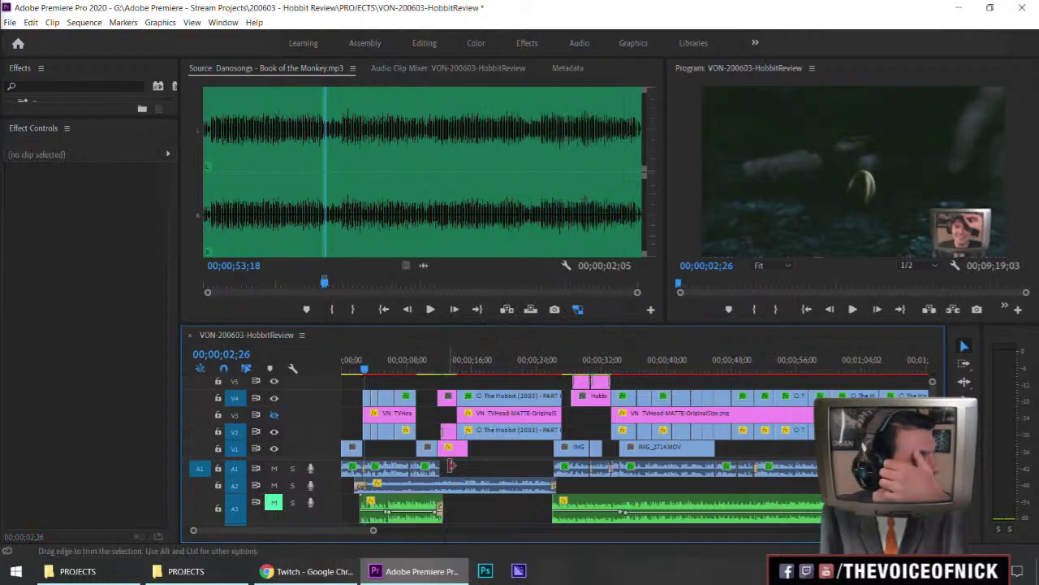
Step: Listen to the A2 game audio fading in under the opening from about 00;00;01;21
{"action": "key", "text": "equal"}
{"action": "key", "text": "equal"}
{"action": "key", "text": "equal"}
{"action": "key", "text": "minus"}
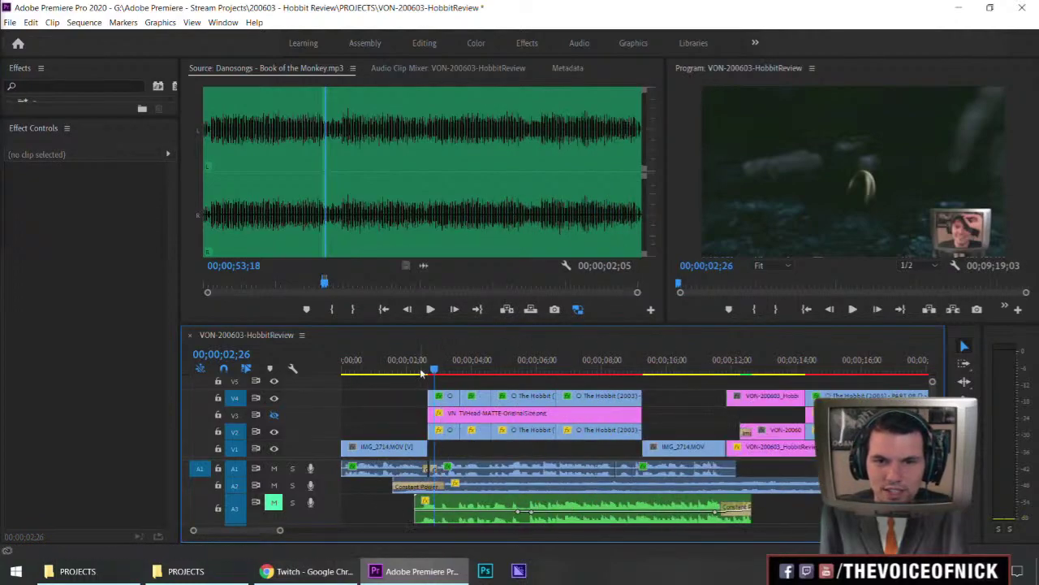
{"action": "left_click", "coordinate": [394, 367]}
{"action": "key", "text": "space"}
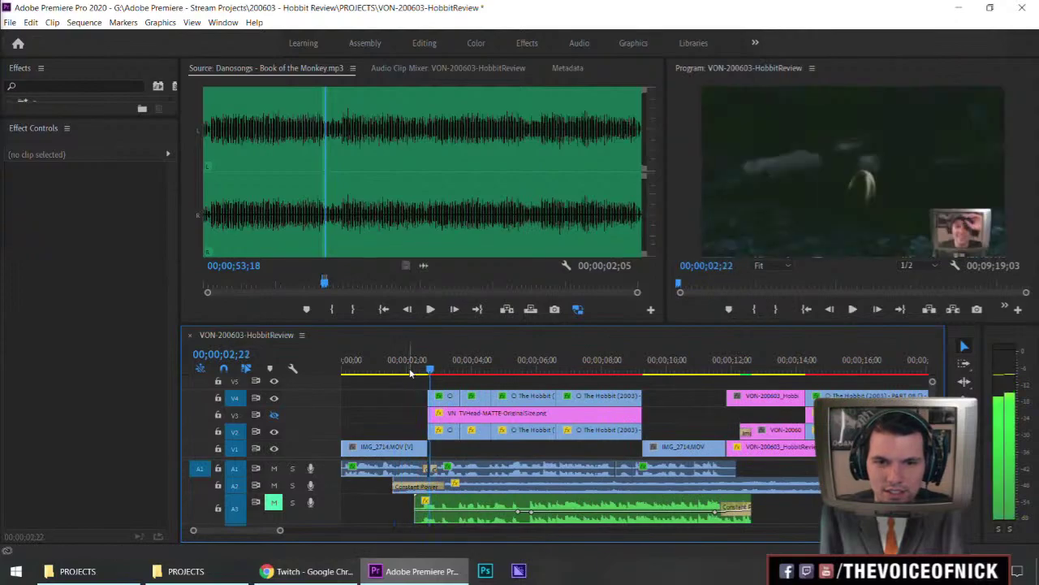
{"action": "key", "text": "space"}
{"action": "left_click_drag", "start_coordinate": [430, 370], "coordinate": [396, 372]}
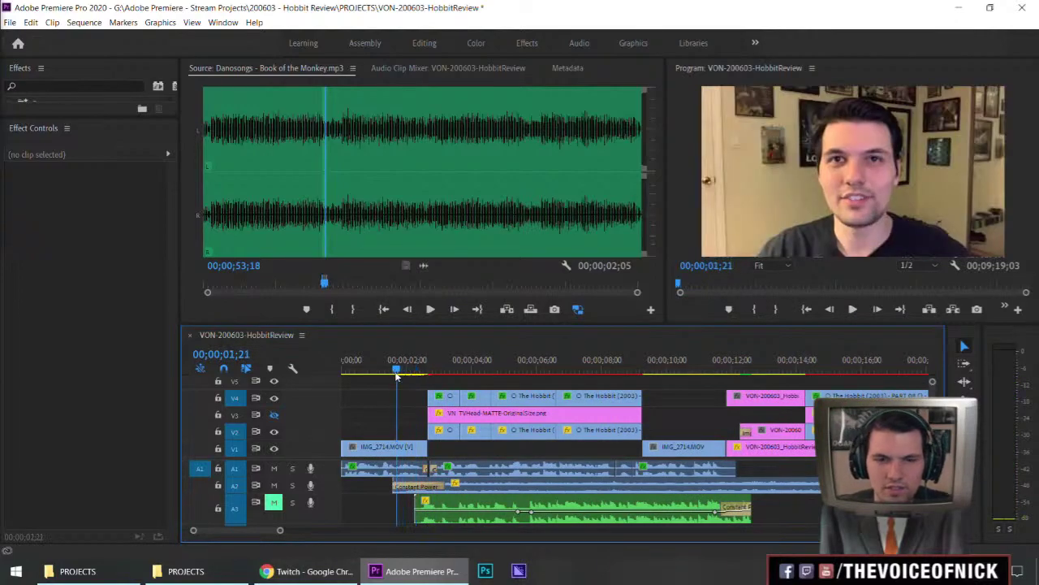
Step: Open the A2 clip's source footage, The Hobbit (2003) PART 08, and check it around 00;19;59 and 00;17;39;24
{"action": "double_click", "coordinate": [479, 489]}
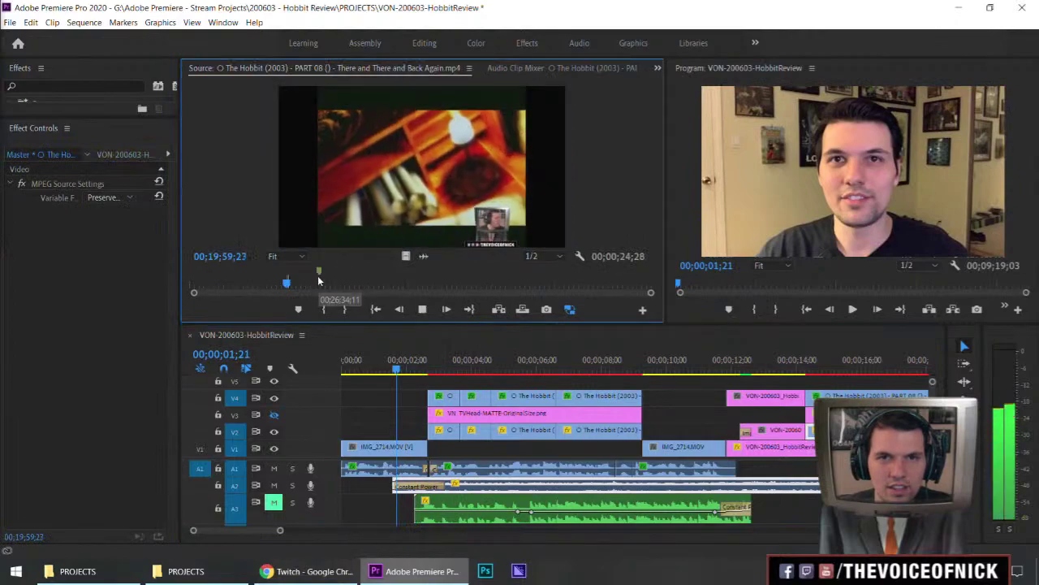
{"action": "key", "text": "space"}
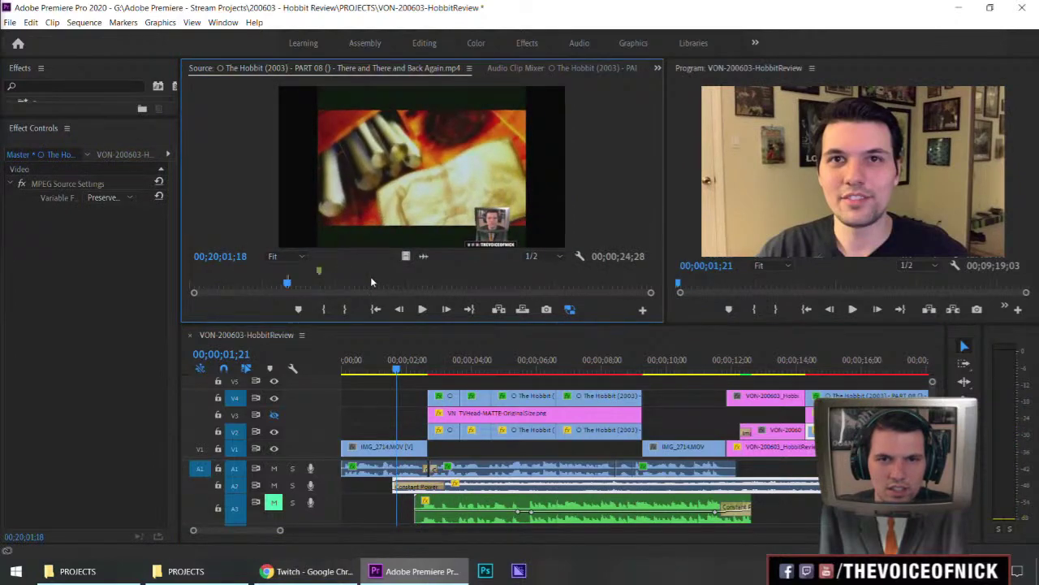
{"action": "left_click", "coordinate": [276, 284]}
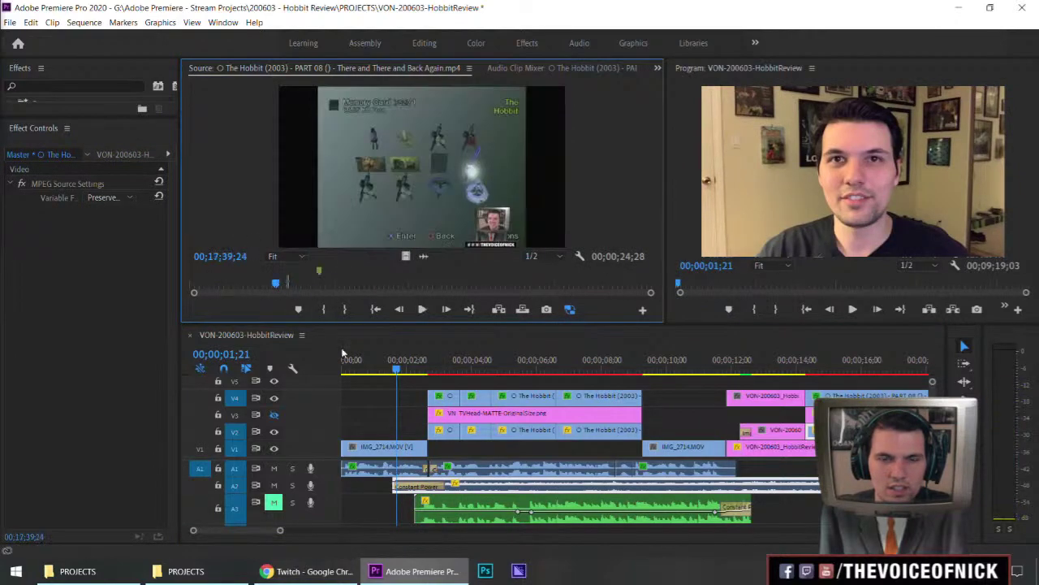
Step: Trim the A2 game audio's start to about 00;00;02;22, where the first gameplay clip begins, and replay through to the title
{"action": "left_click", "coordinate": [422, 370]}
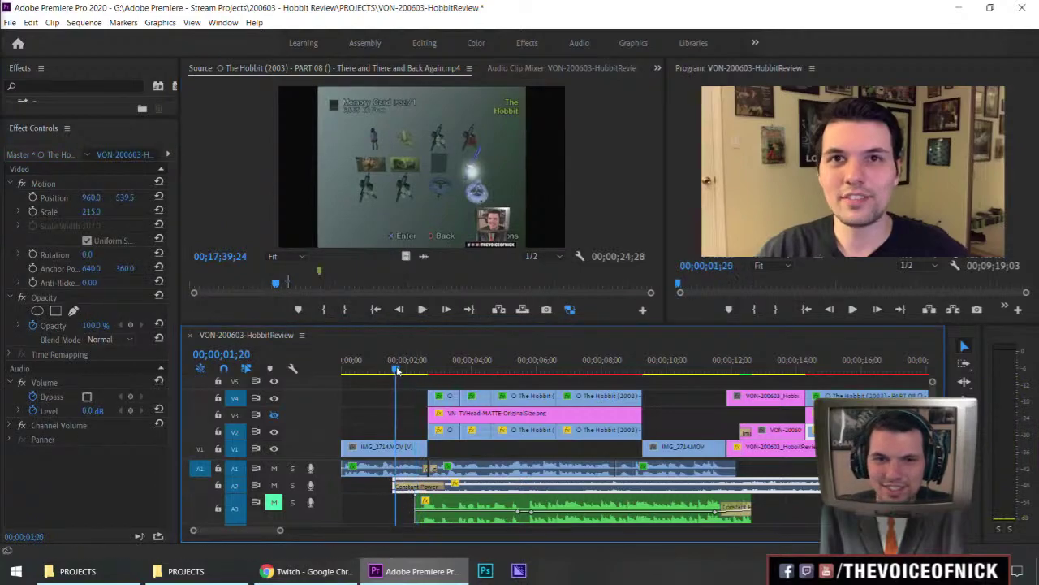
{"action": "key", "text": "space"}
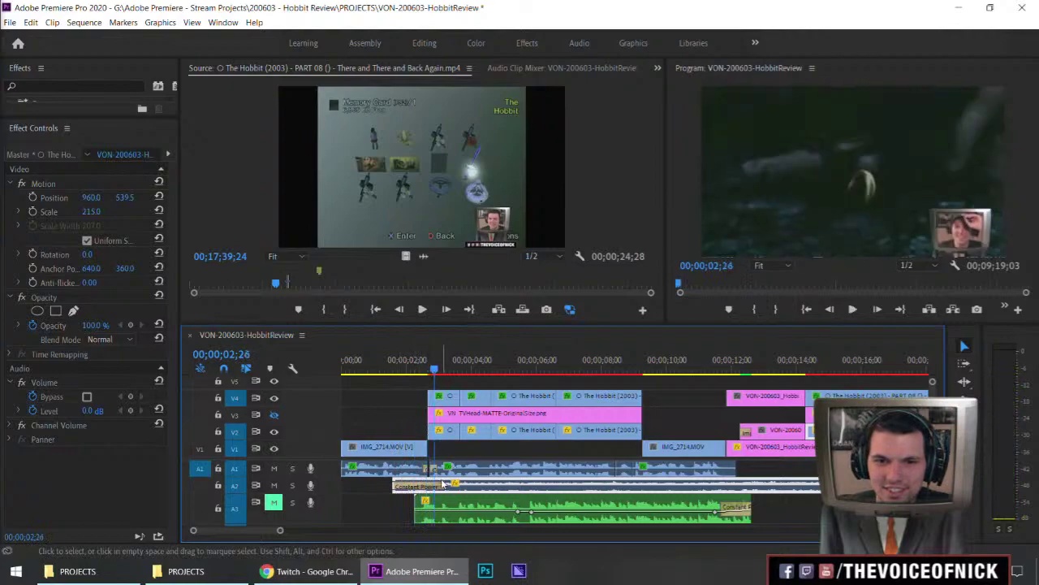
{"action": "left_click_drag", "start_coordinate": [392, 486], "coordinate": [431, 486]}
{"action": "key", "text": "space"}
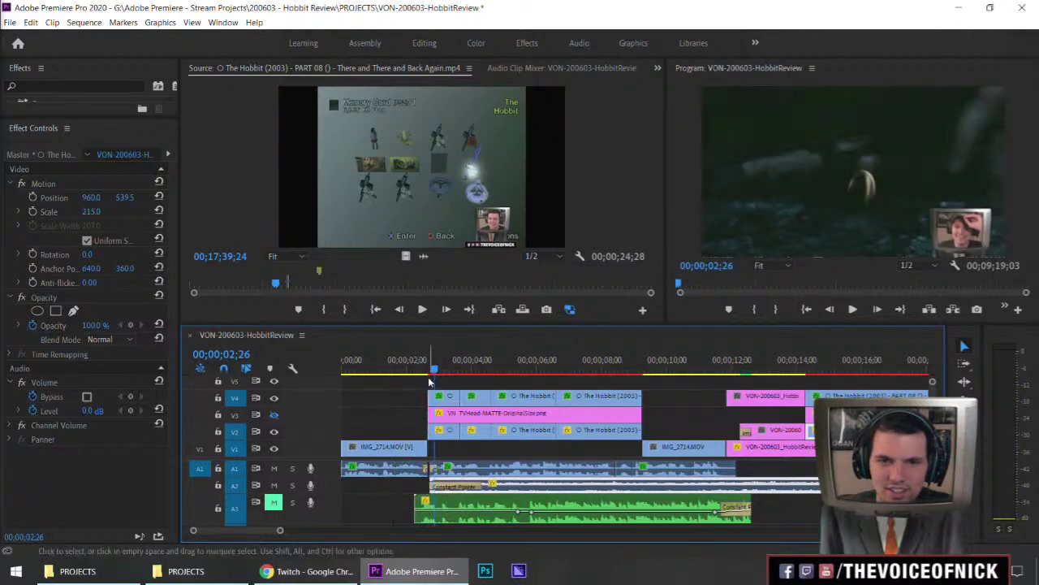
{"action": "left_click", "coordinate": [403, 418]}
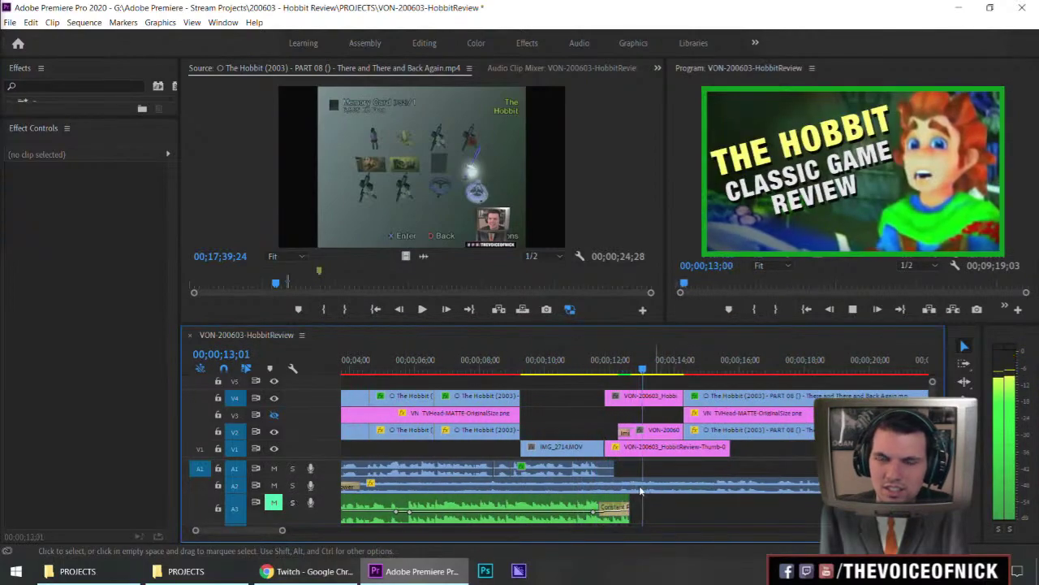
Step: Split the A2 game audio beneath the title at about 00;00;12;26 and replay the lead-in to the title
{"action": "key", "text": "c"}
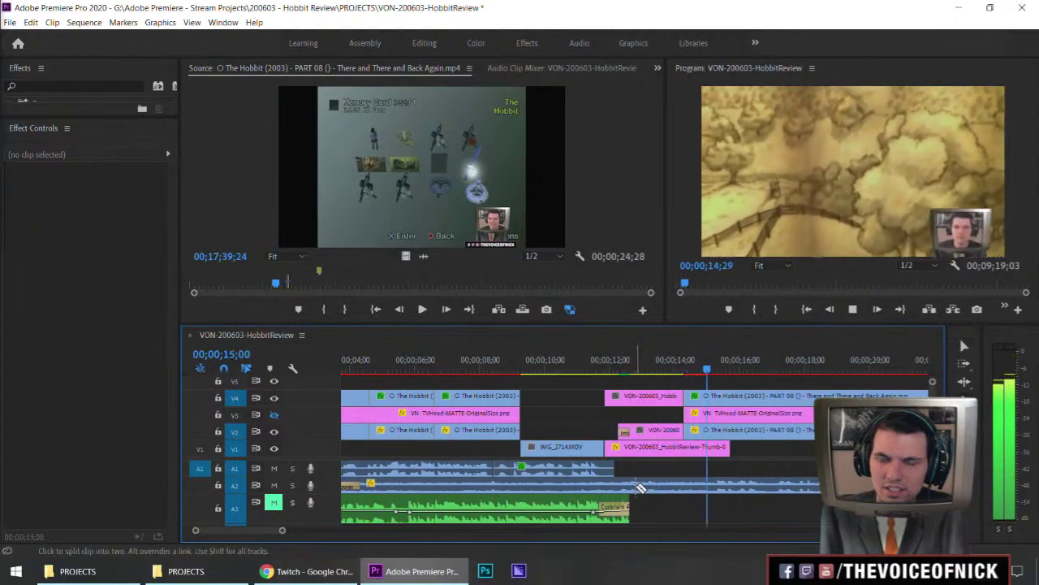
{"action": "key", "text": "space"}
{"action": "left_click", "coordinate": [637, 485]}
{"action": "key", "text": "v"}
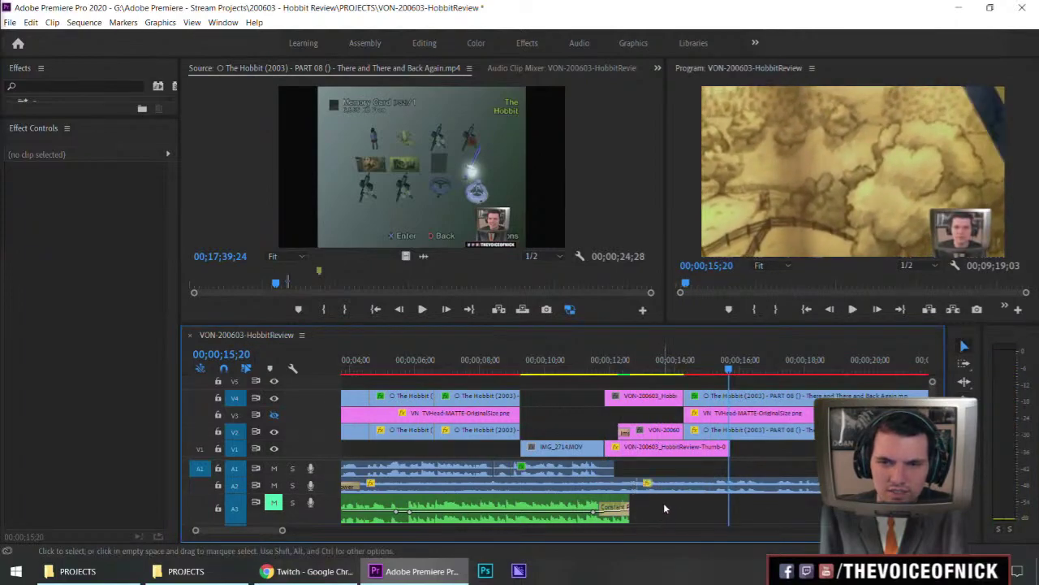
{"action": "left_click", "coordinate": [594, 368]}
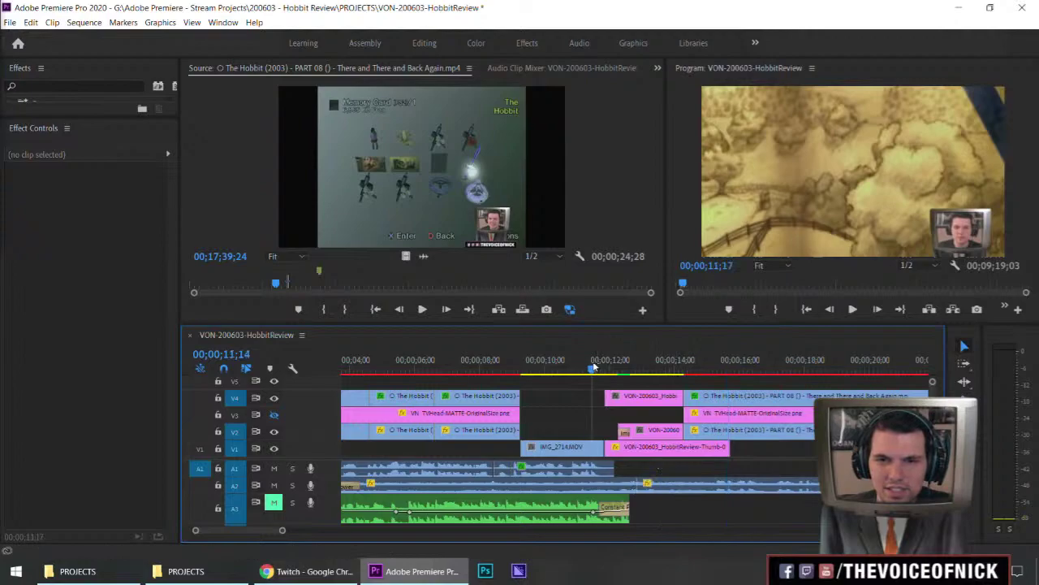
{"action": "key", "text": "minus"}
{"action": "left_click", "coordinate": [425, 369]}
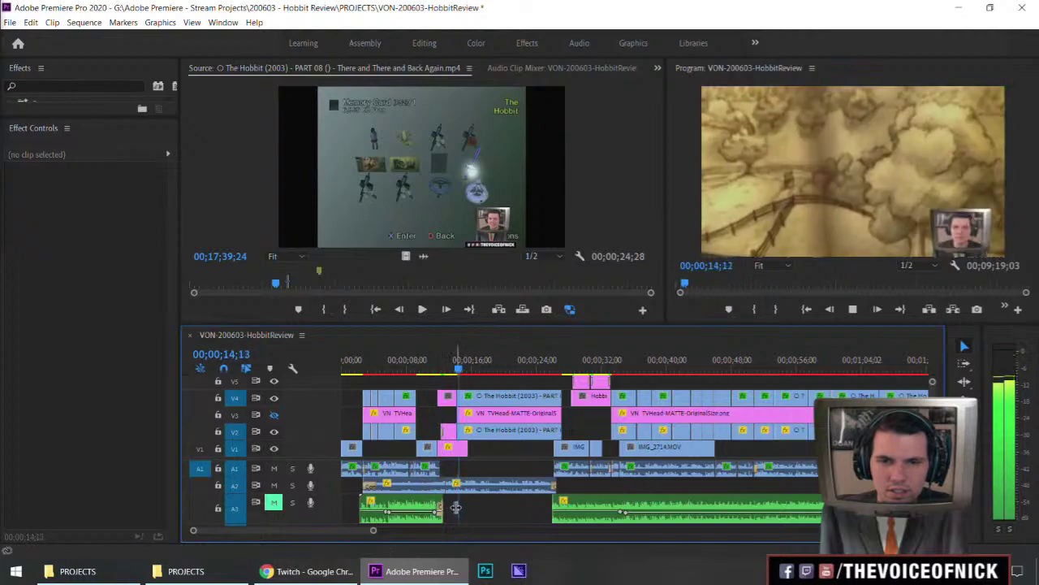
Step: Stop playback and delete the A3 music clip beneath the intro
{"action": "key", "text": "space"}
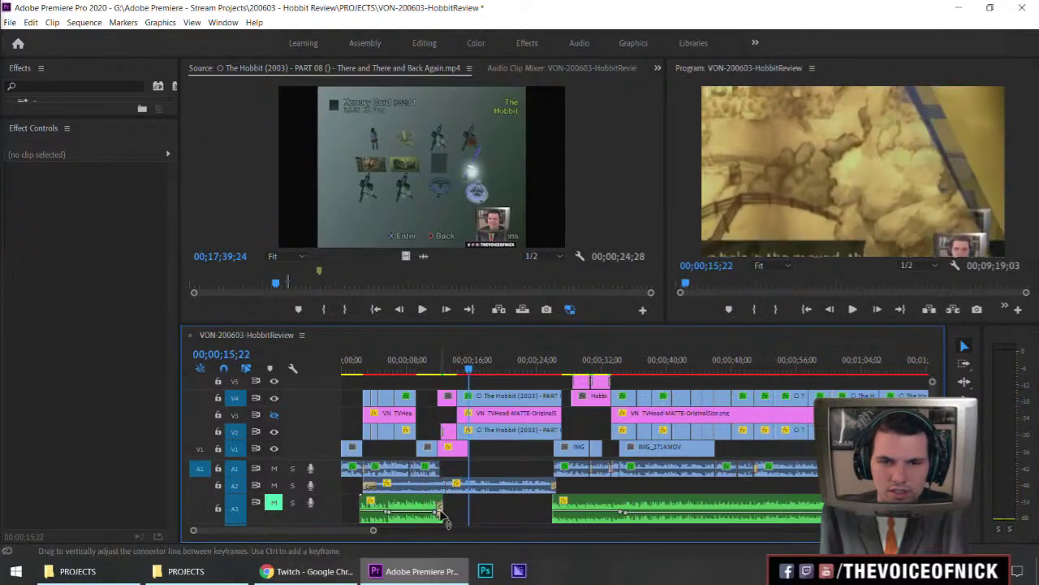
{"action": "left_click", "coordinate": [385, 512]}
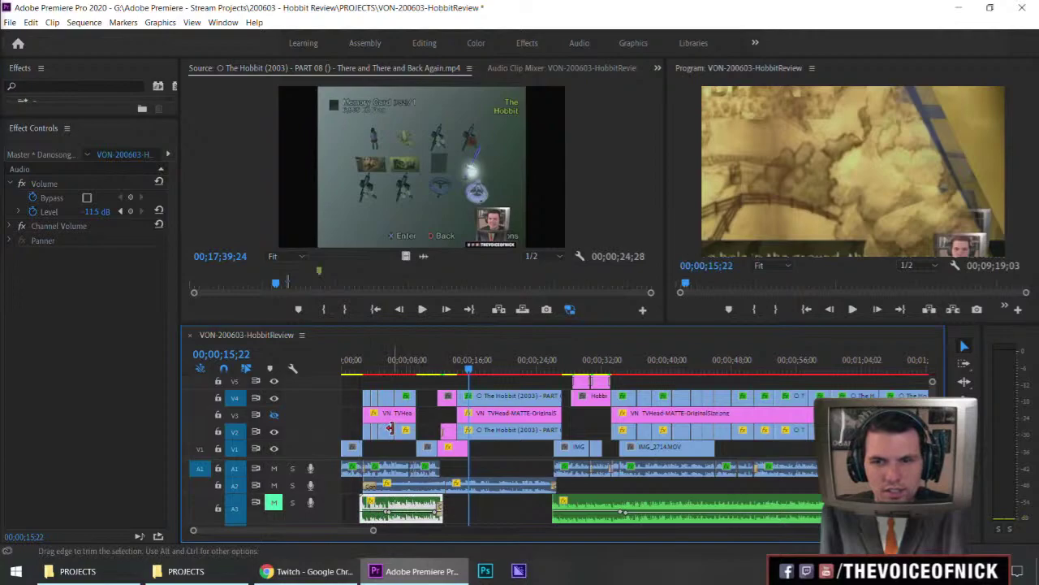
{"action": "key", "text": "Delete"}
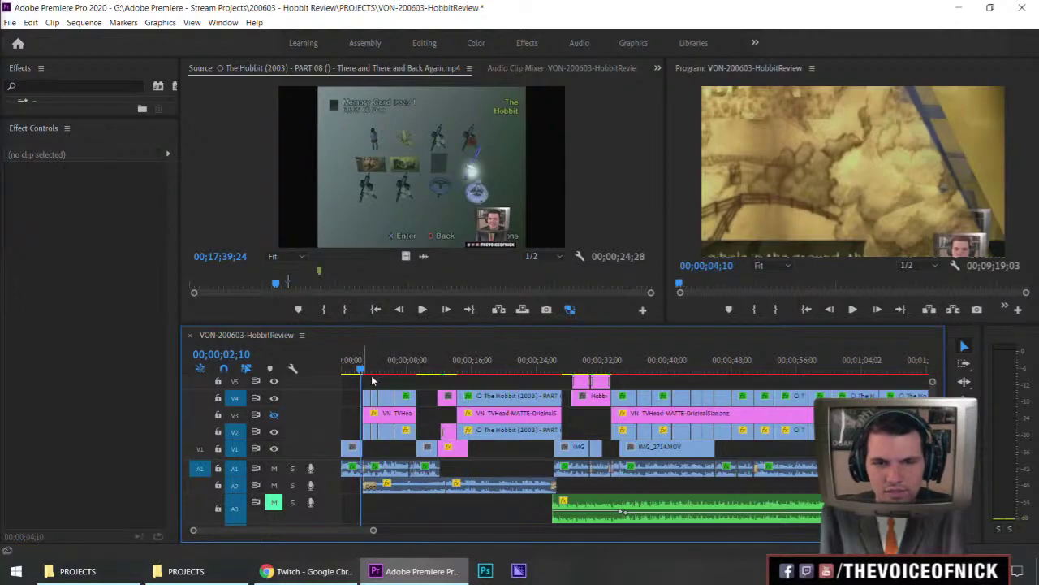
Step: Restore the deleted A3 music, replay the intro from about 00;00;02;10 to compare, and remove the music again
{"action": "key", "text": "="}
{"action": "key", "text": "="}
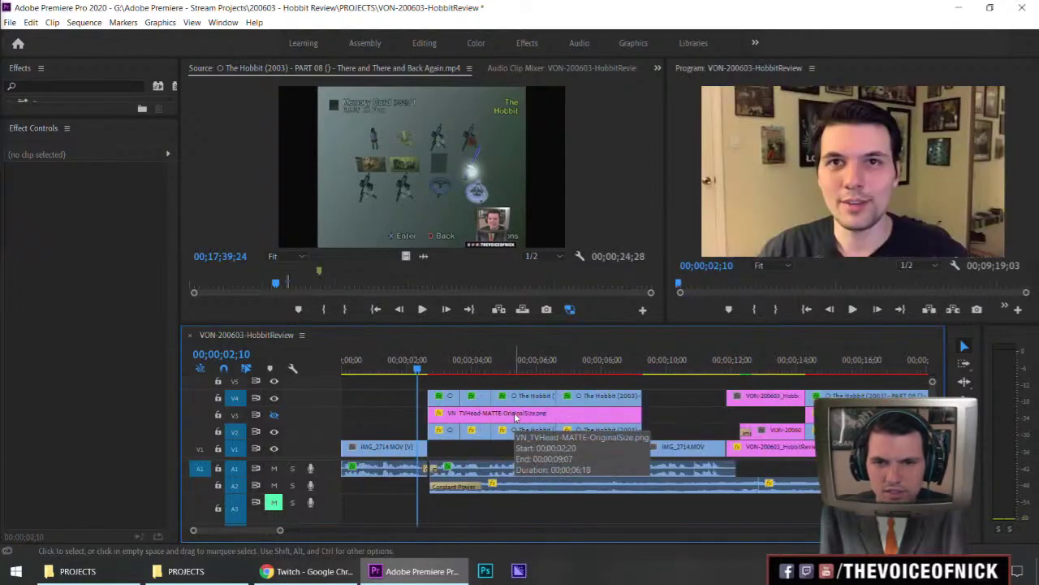
{"action": "key", "text": "ctrl+z"}
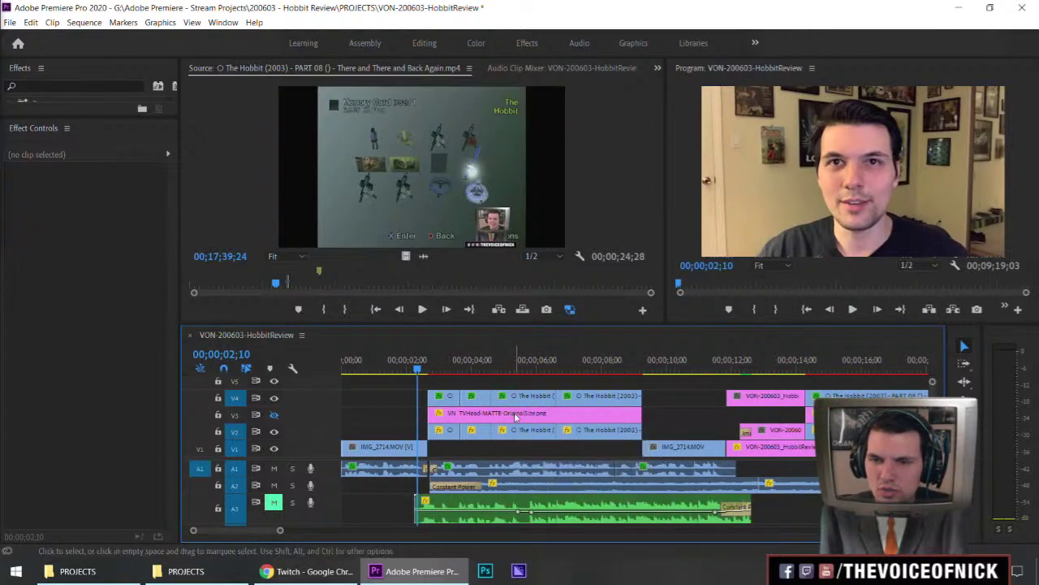
{"action": "key", "text": "space"}
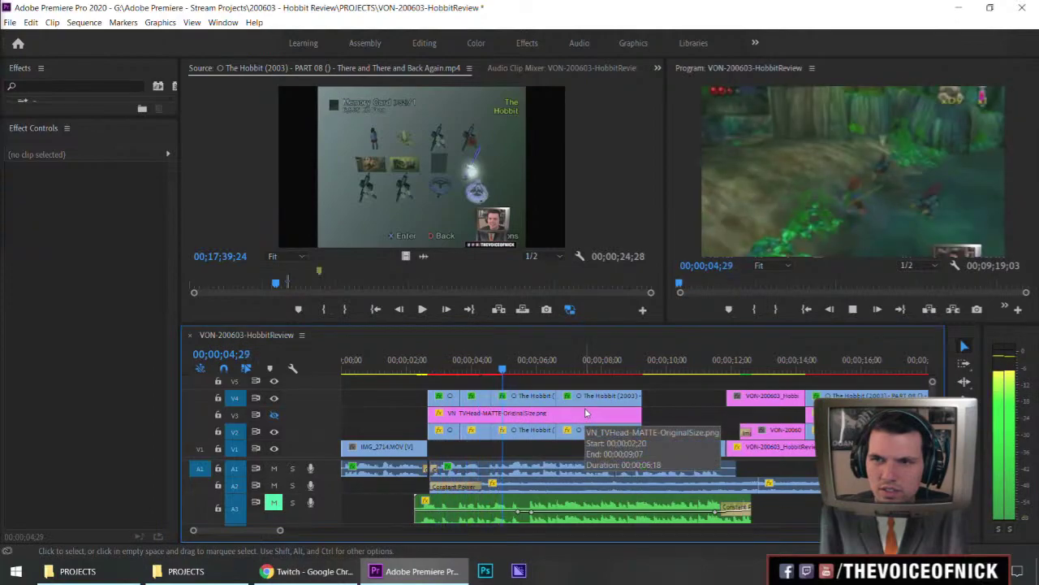
{"action": "key", "text": "space"}
{"action": "key", "text": "ctrl+z"}
{"action": "key", "text": "ctrl+z"}
{"action": "key", "text": "ctrl+z"}
{"action": "key", "text": "ctrl+z"}
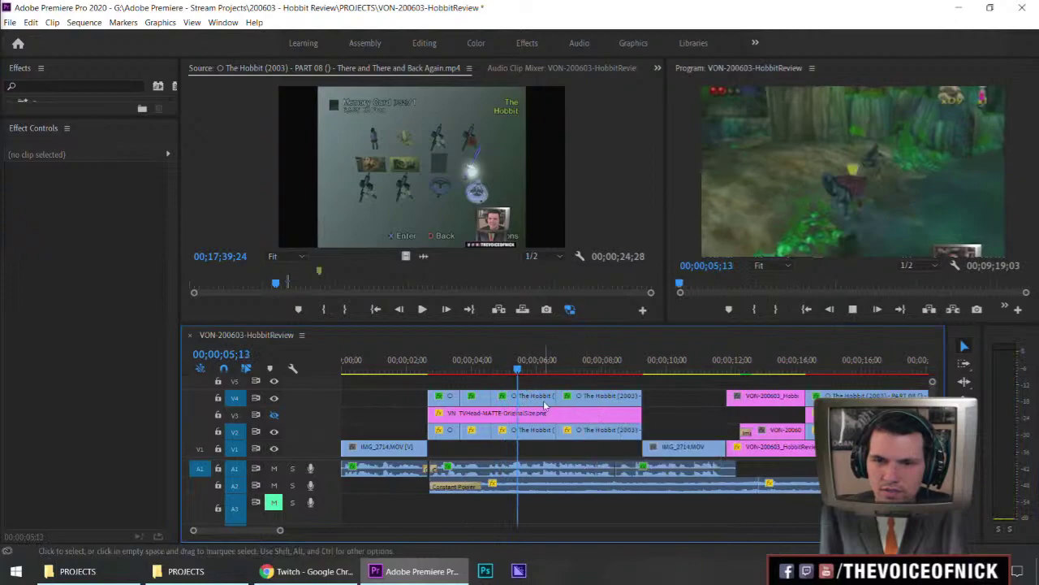
{"action": "key", "text": "space"}
Step: Shorten the Constant Power fade-in on the A2 game audio to roughly half its length and replay the opening
{"action": "left_click_drag", "start_coordinate": [476, 484], "coordinate": [457, 485]}
{"action": "left_click", "coordinate": [408, 359]}
{"action": "key", "text": "space"}
{"action": "left_click", "coordinate": [367, 418]}
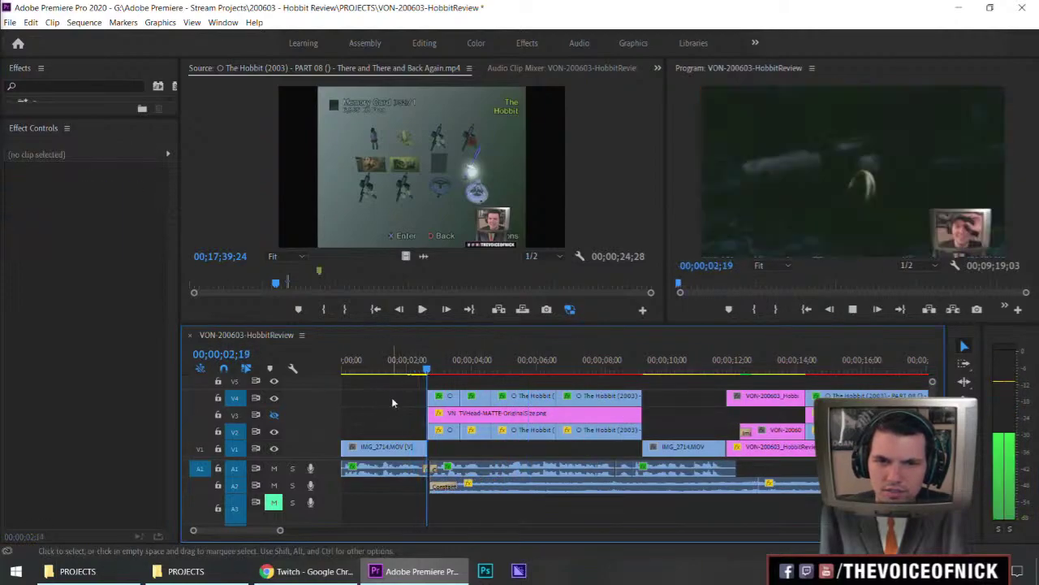
{"action": "key", "text": "space"}
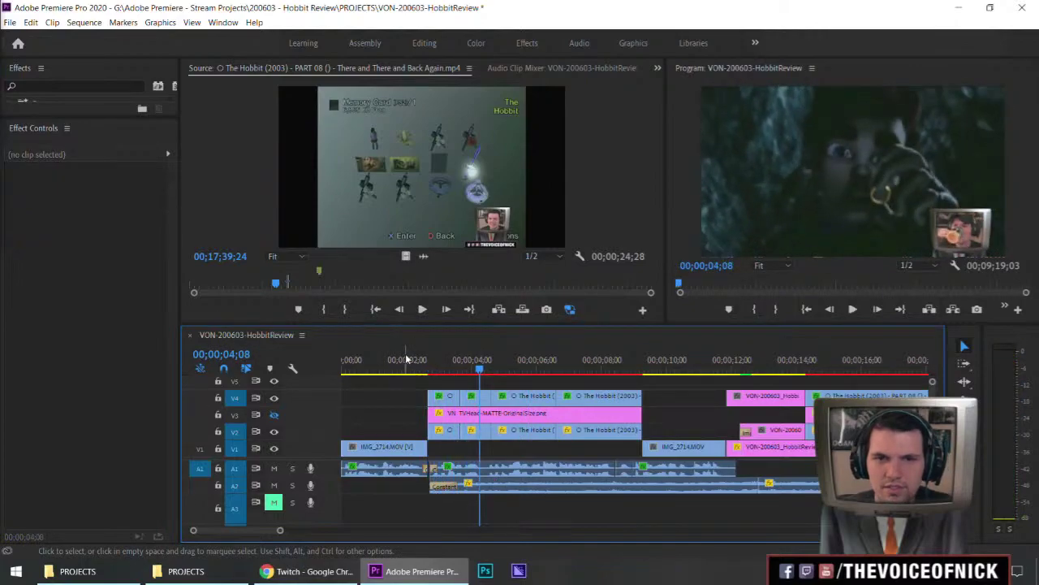
{"action": "left_click", "coordinate": [388, 360]}
{"action": "key", "text": "space"}
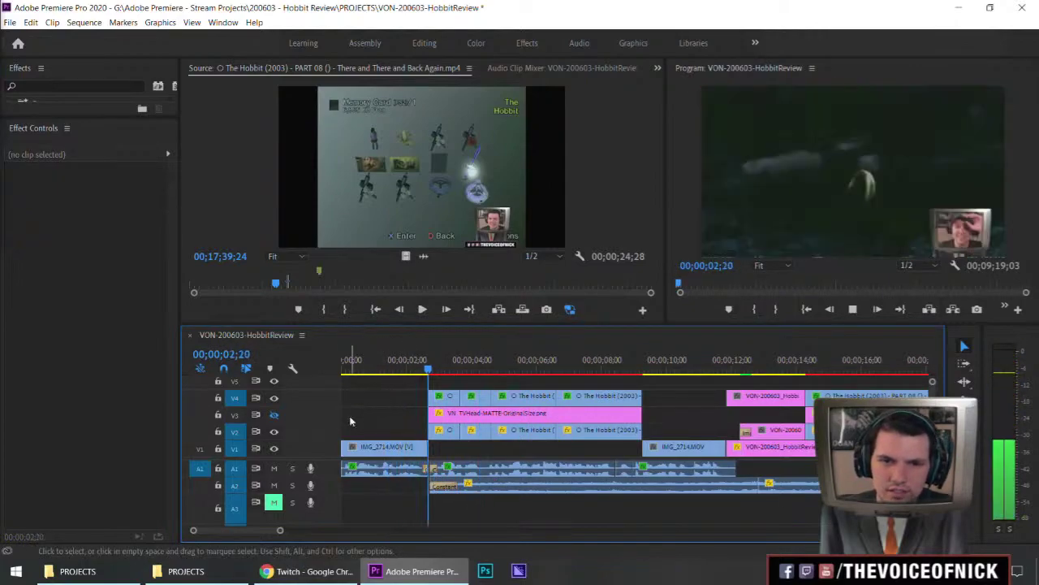
{"action": "key", "text": "space"}
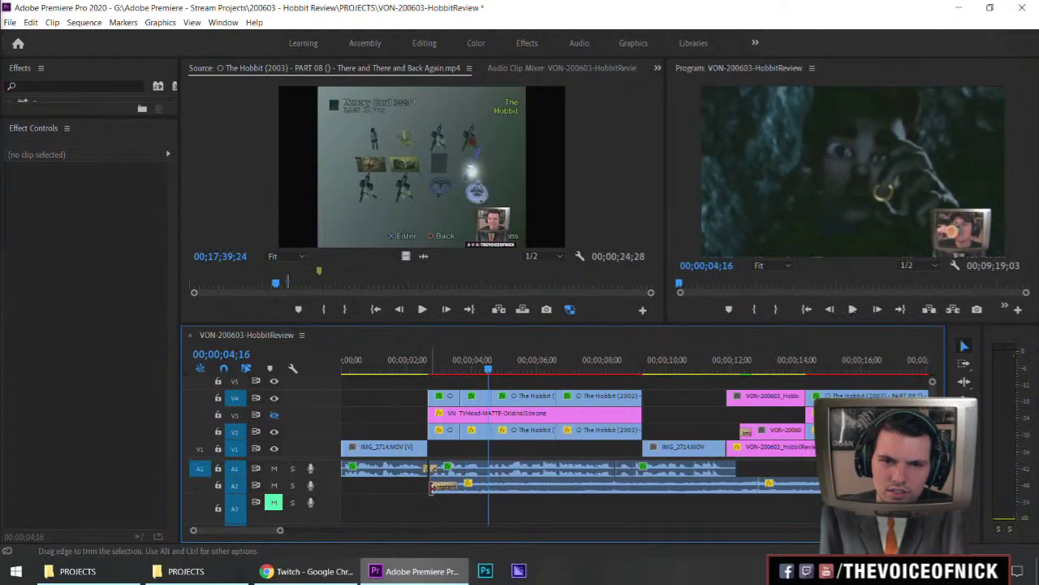
{"action": "left_click_drag", "start_coordinate": [436, 488], "coordinate": [439, 488]}
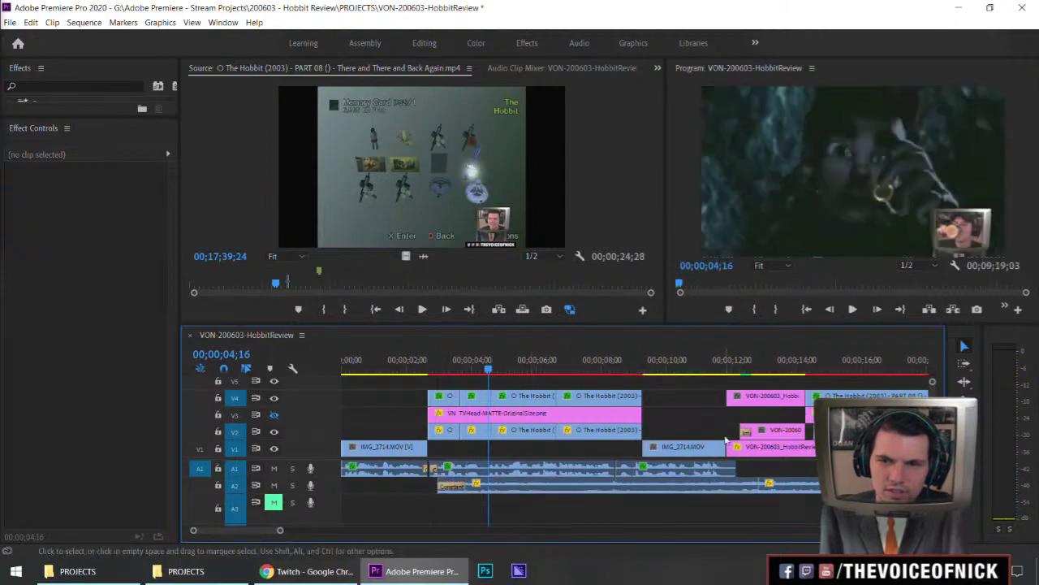
Step: Unlink the A2 game audio beneath the intro from its video and replay the lead-in to the title
{"action": "left_click", "coordinate": [638, 487]}
{"action": "right_click", "coordinate": [648, 487]}
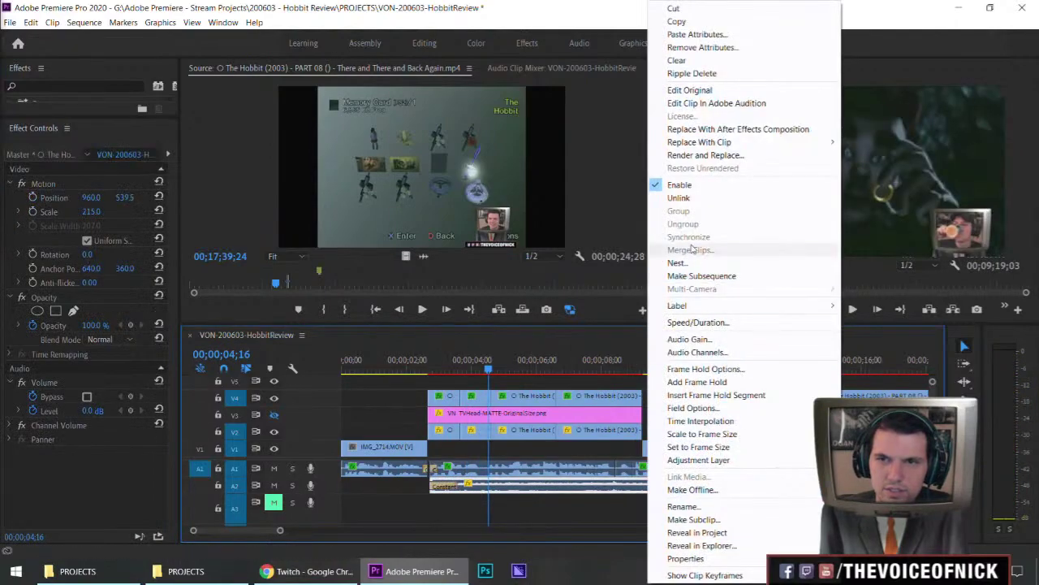
{"action": "left_click", "coordinate": [695, 199]}
{"action": "left_click_drag", "start_coordinate": [729, 370], "coordinate": [689, 372]}
{"action": "key", "text": "space"}
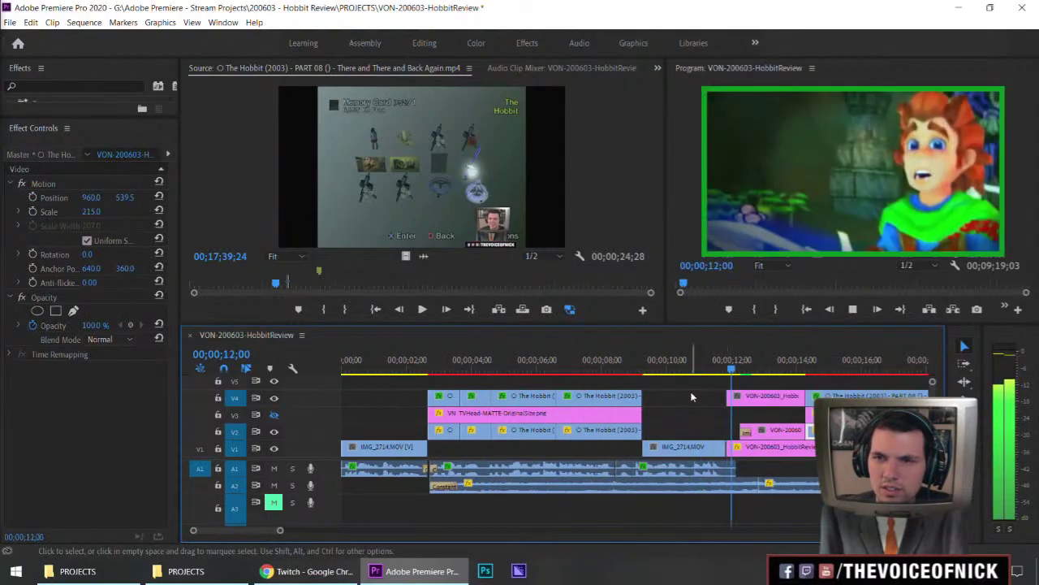
{"action": "key", "text": "space"}
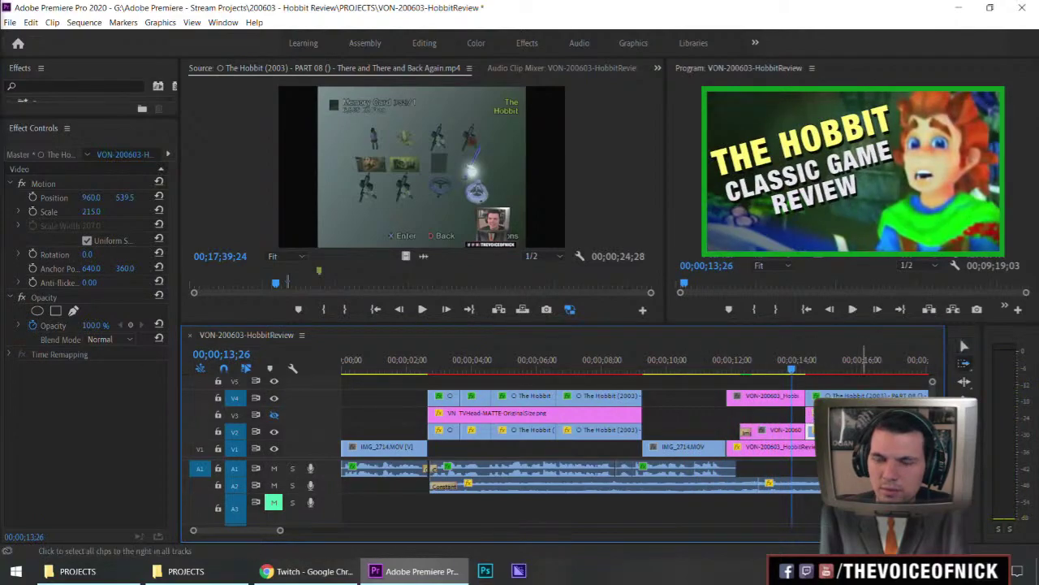
{"action": "left_click_drag", "start_coordinate": [888, 423], "coordinate": [877, 422]}
{"action": "left_click_drag", "start_coordinate": [749, 485], "coordinate": [744, 479]}
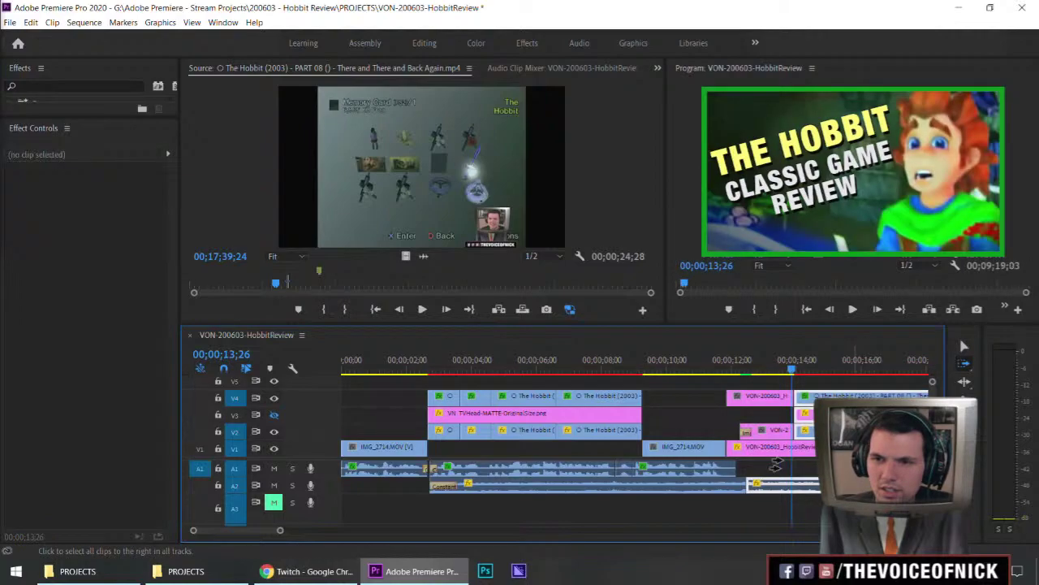
{"action": "left_click", "coordinate": [739, 487]}
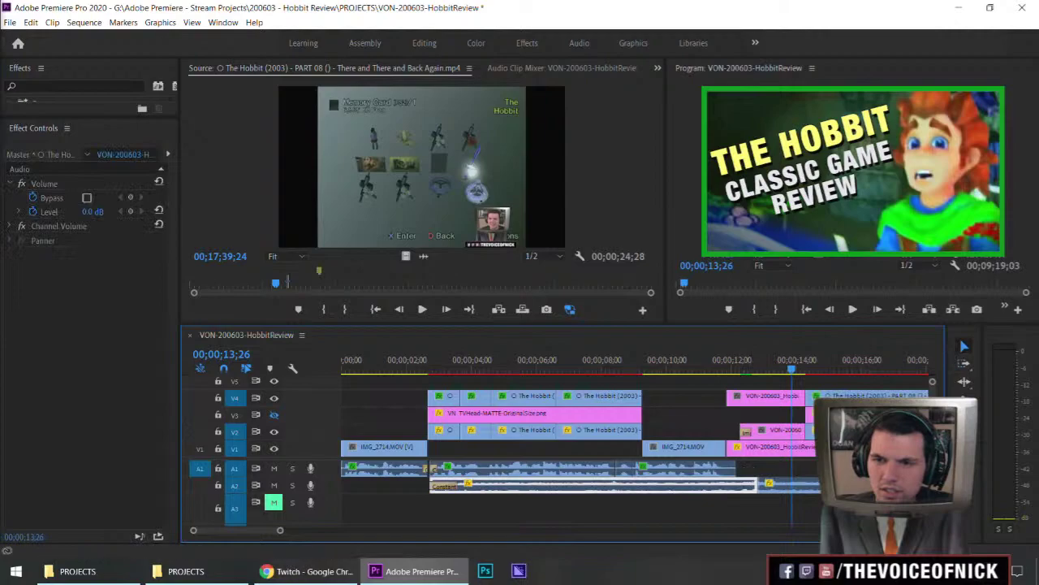
Step: Shift everything after the title, plus the A2 audio beneath the intro, earlier so the next gameplay starts at 00;00;13;26, and replay the title
{"action": "left_click", "coordinate": [873, 422]}
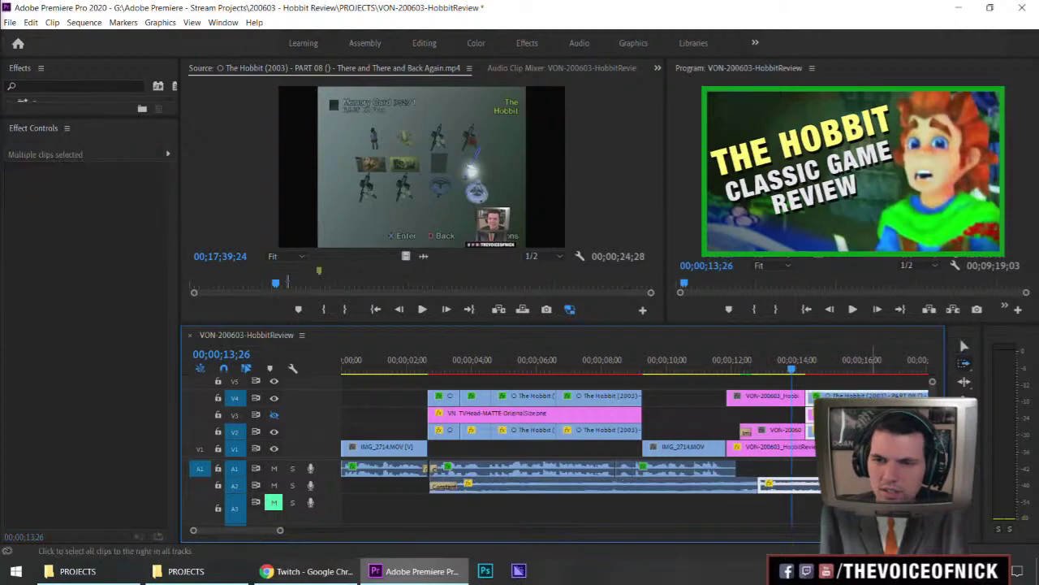
{"action": "left_click", "coordinate": [714, 485], "text": "shift"}
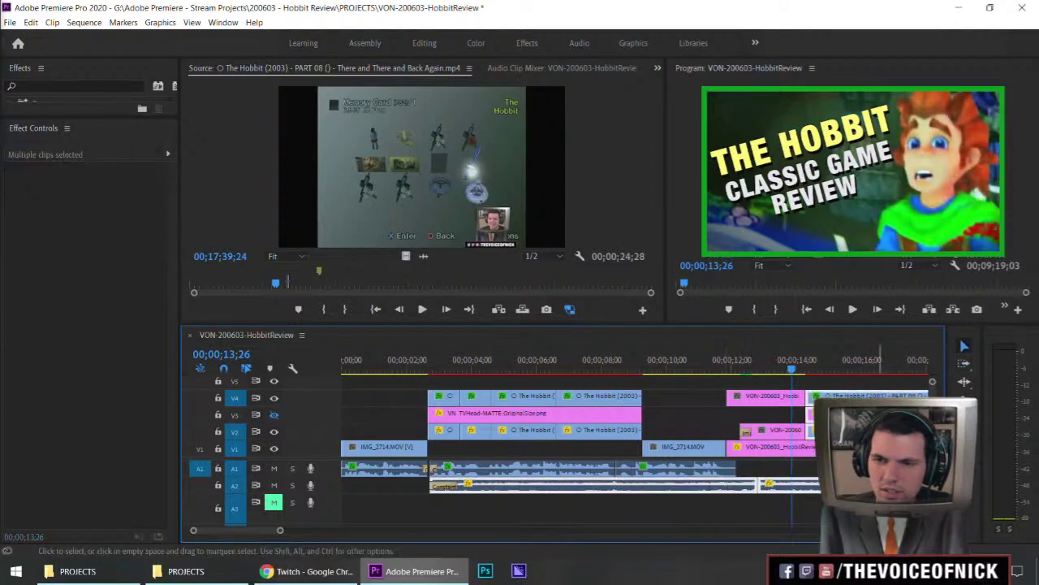
{"action": "left_click_drag", "start_coordinate": [714, 485], "coordinate": [708, 486]}
{"action": "left_click_drag", "start_coordinate": [866, 439], "coordinate": [868, 439]}
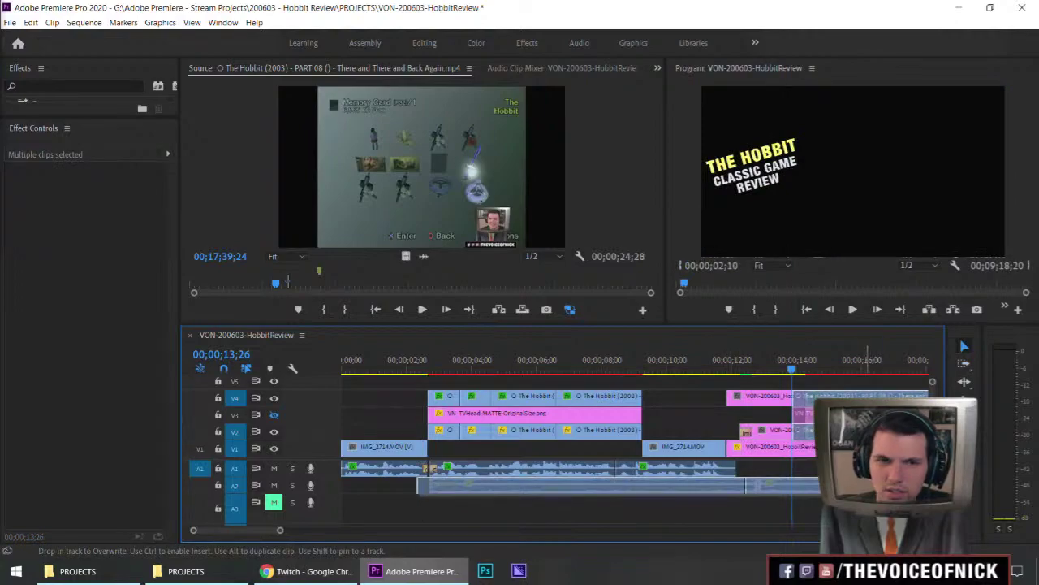
{"action": "left_click_drag", "start_coordinate": [865, 485], "coordinate": [865, 485]}
{"action": "left_click_drag", "start_coordinate": [792, 369], "coordinate": [757, 371]}
{"action": "key", "text": "space"}
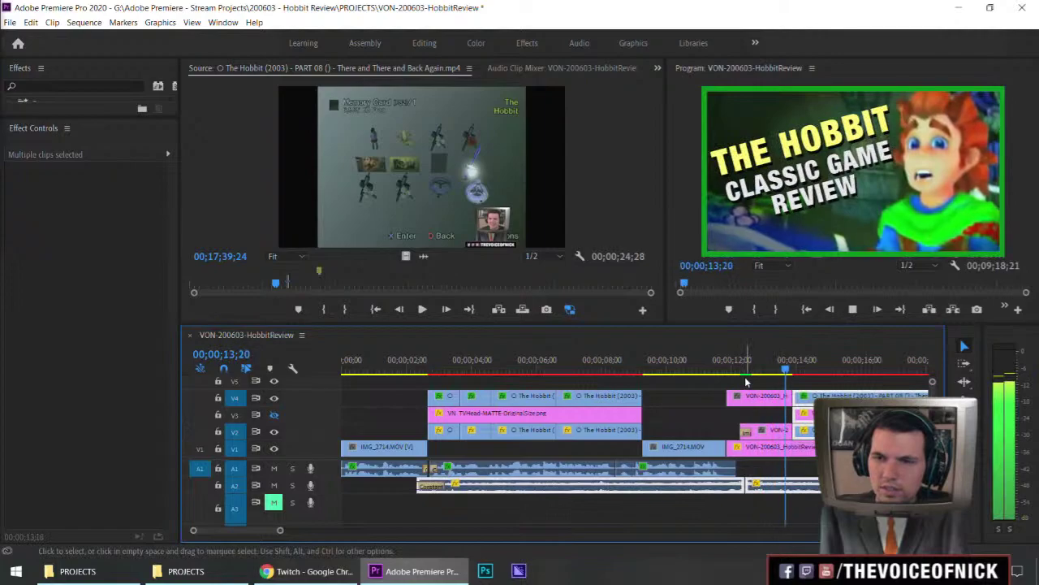
Step: Replay the intro from about 00;00;04;10 through the title and recheck the title's entrance
{"action": "left_click", "coordinate": [484, 371]}
{"action": "key", "text": "space"}
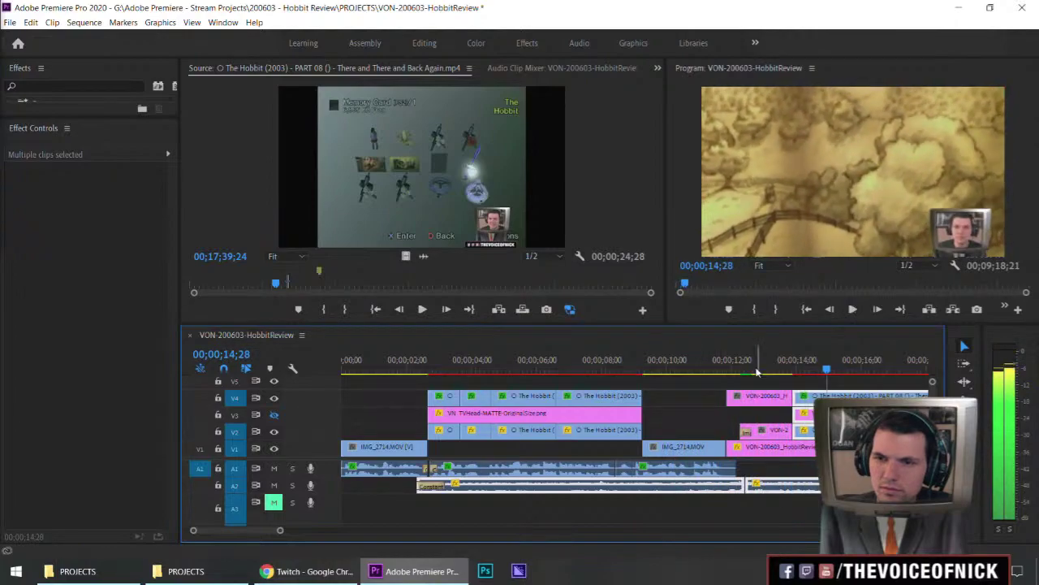
{"action": "left_click", "coordinate": [720, 372]}
{"action": "key", "text": "space"}
{"action": "key", "text": "space"}
Step: Extend the start of the V2 title text earlier to about 00;00;12;01 and replay the title's entrance
{"action": "key", "text": "equal"}
{"action": "key", "text": "equal"}
{"action": "left_click_drag", "start_coordinate": [648, 430], "coordinate": [617, 429]}
{"action": "left_click", "coordinate": [555, 371]}
{"action": "key", "text": "space"}
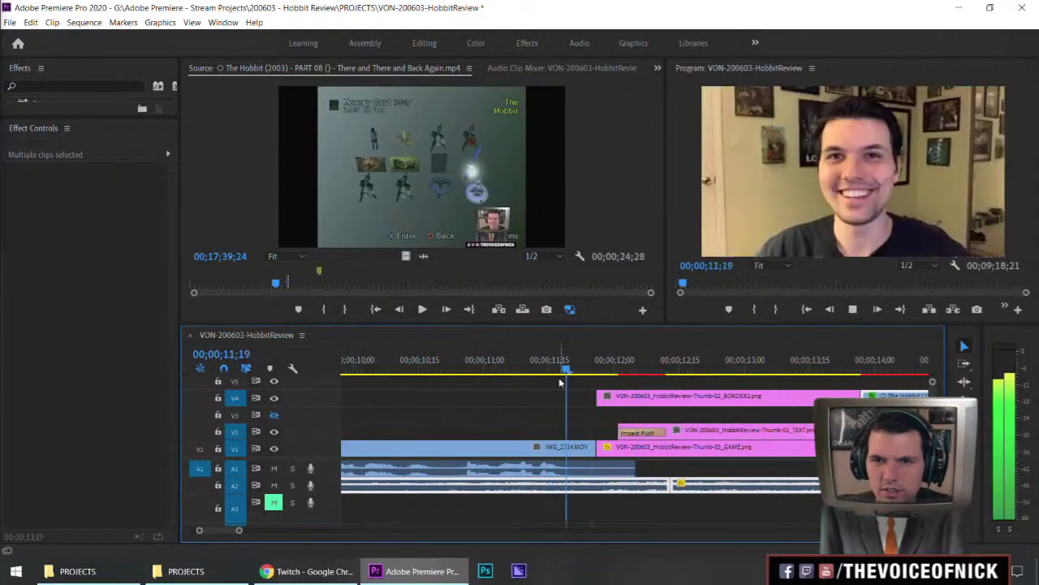
{"action": "left_click", "coordinate": [515, 368]}
{"action": "key", "text": "space"}
{"action": "key", "text": "minus"}
{"action": "key", "text": "equal"}
{"action": "key", "text": "space"}
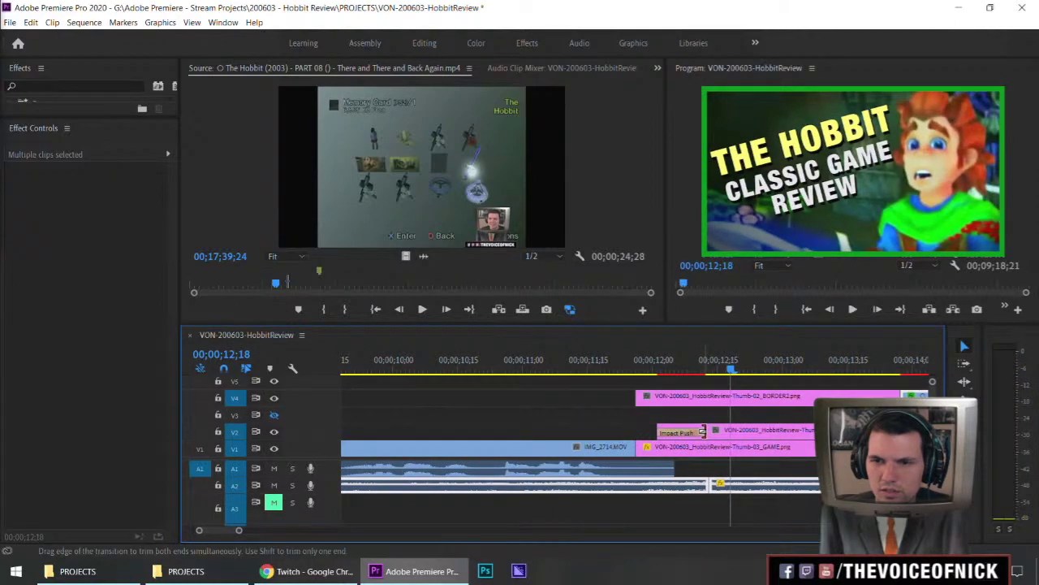
Step: Shorten the title text's Impact Push transition, extend the text's start to about 00;00;11;29, and replay it
{"action": "left_click", "coordinate": [681, 432]}
{"action": "left_click_drag", "start_coordinate": [656, 431], "coordinate": [648, 431]}
{"action": "left_click_drag", "start_coordinate": [639, 369], "coordinate": [450, 418]}
{"action": "key", "text": "space"}
{"action": "key", "text": "space"}
Step: Render the title's entrance from 00;00;11;23 to 00;00;12;20, replay it, and clear the In and Out points
{"action": "left_click", "coordinate": [623, 367]}
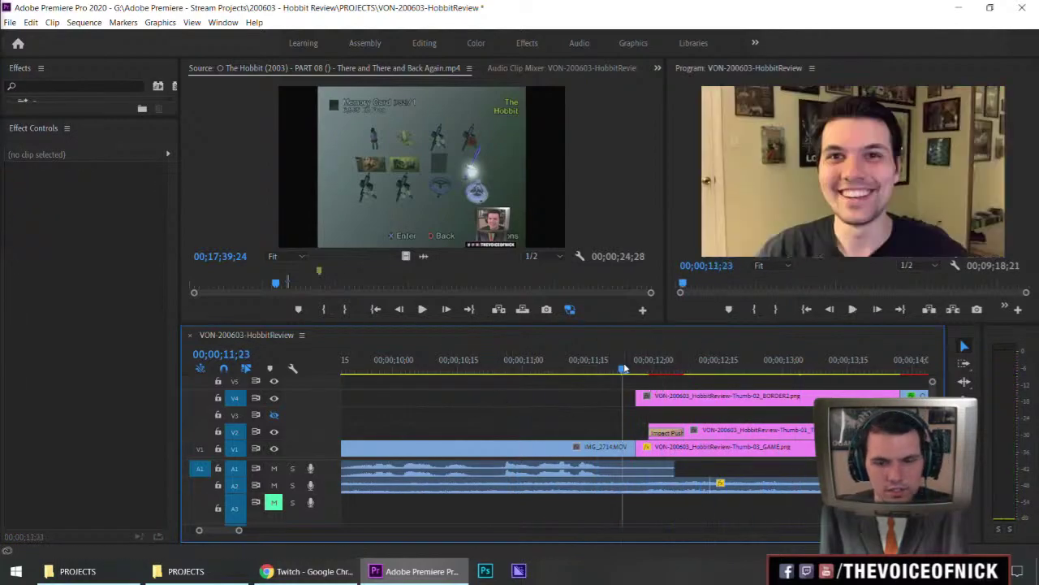
{"action": "key", "text": "i"}
{"action": "left_click", "coordinate": [738, 365]}
{"action": "key", "text": "o"}
{"action": "key", "text": "Return"}
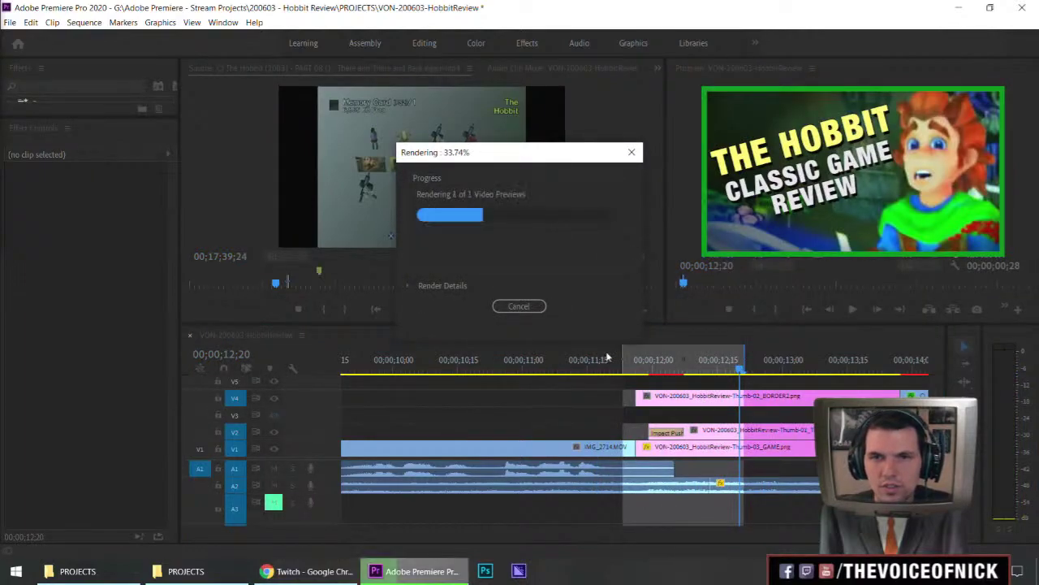
{"action": "left_click", "coordinate": [432, 366]}
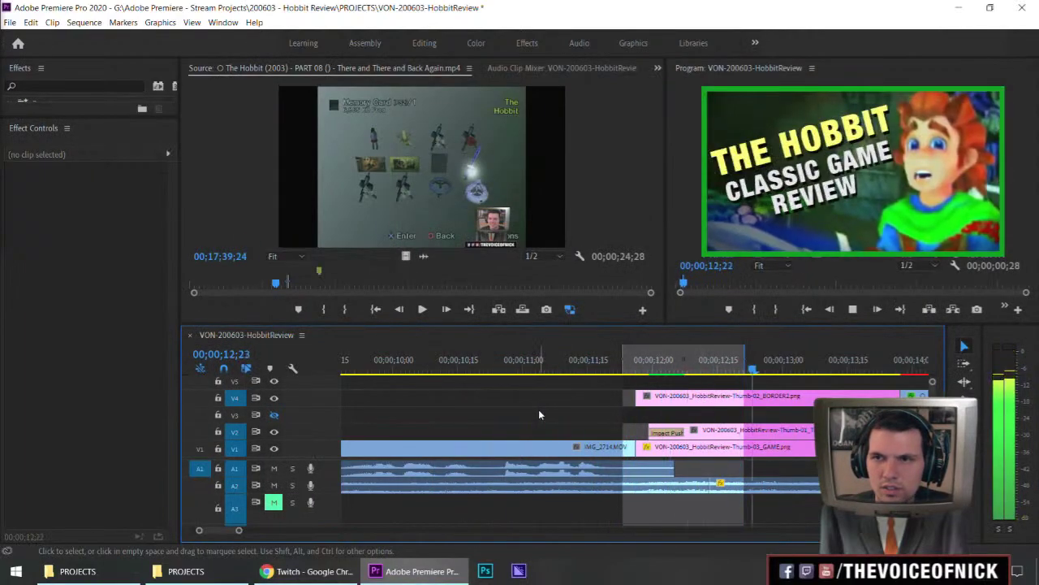
{"action": "right_click", "coordinate": [558, 372]}
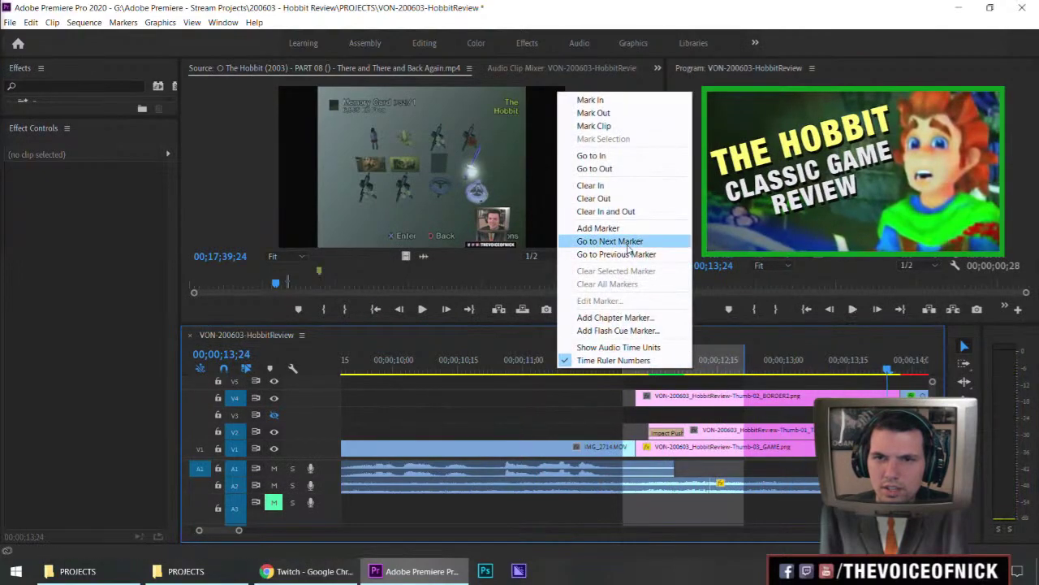
{"action": "left_click", "coordinate": [606, 211]}
Step: Listen to the A2 game audio fading in at the first gameplay clip, replaying from before 00;00;02;14
{"action": "key", "text": "minus"}
{"action": "key", "text": "minus"}
{"action": "key", "text": "minus"}
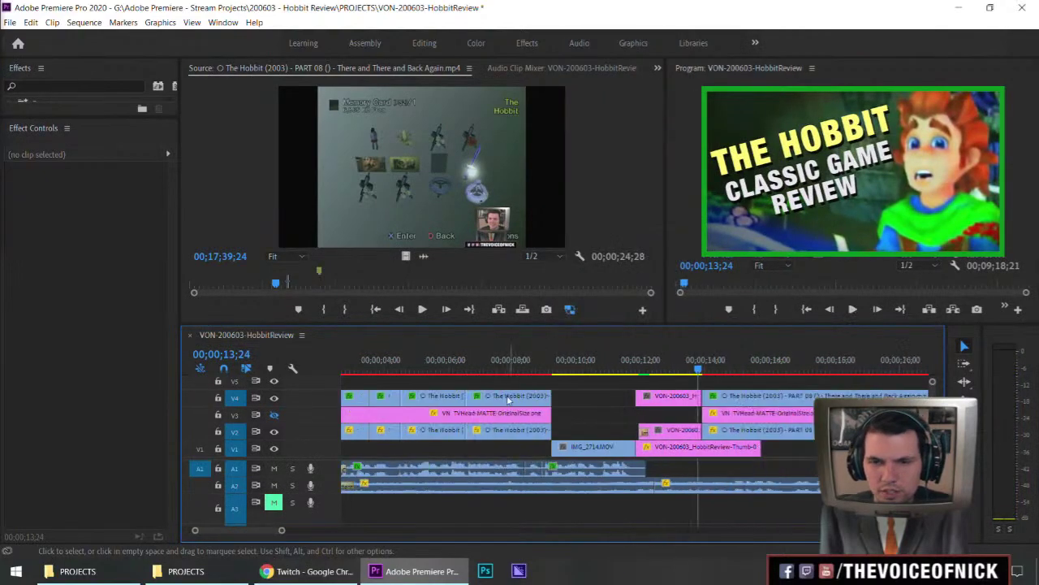
{"action": "left_click", "coordinate": [383, 371]}
{"action": "scroll", "coordinate": [614, 477], "scroll_direction": "up", "scroll_amount": 3}
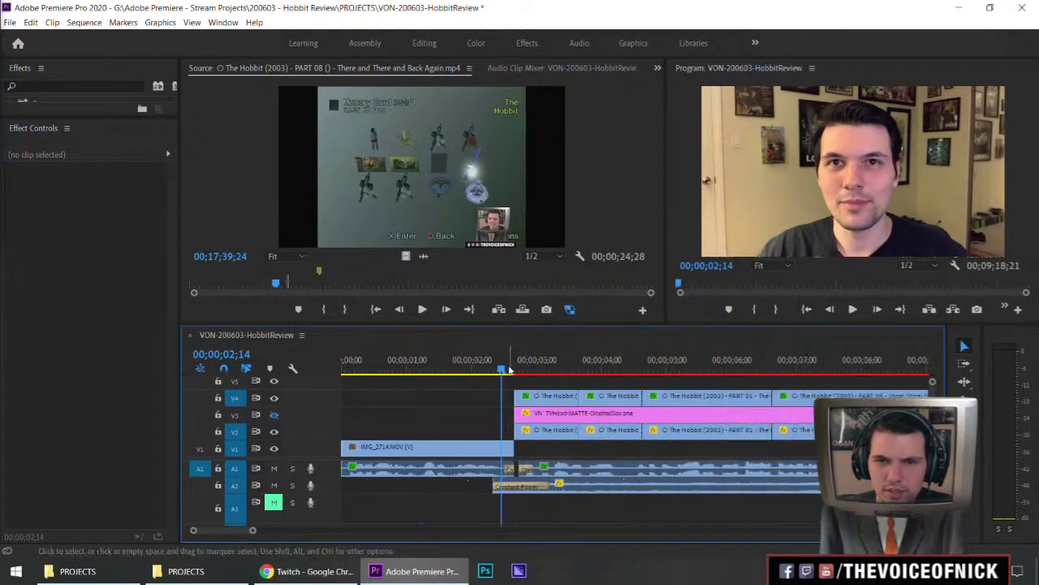
{"action": "key", "text": "space"}
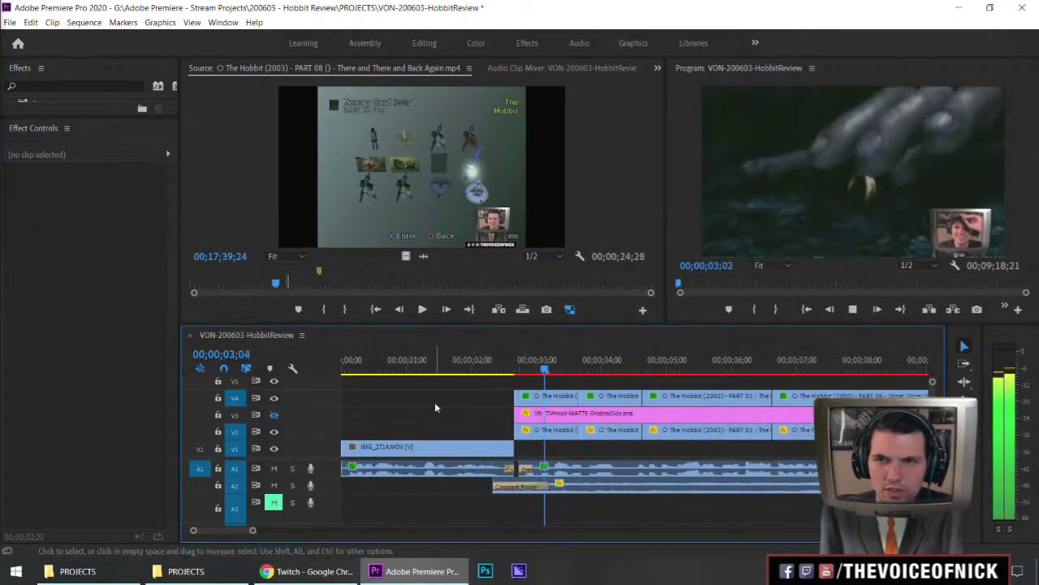
{"action": "left_click_drag", "start_coordinate": [524, 372], "coordinate": [436, 395]}
{"action": "key", "text": "space"}
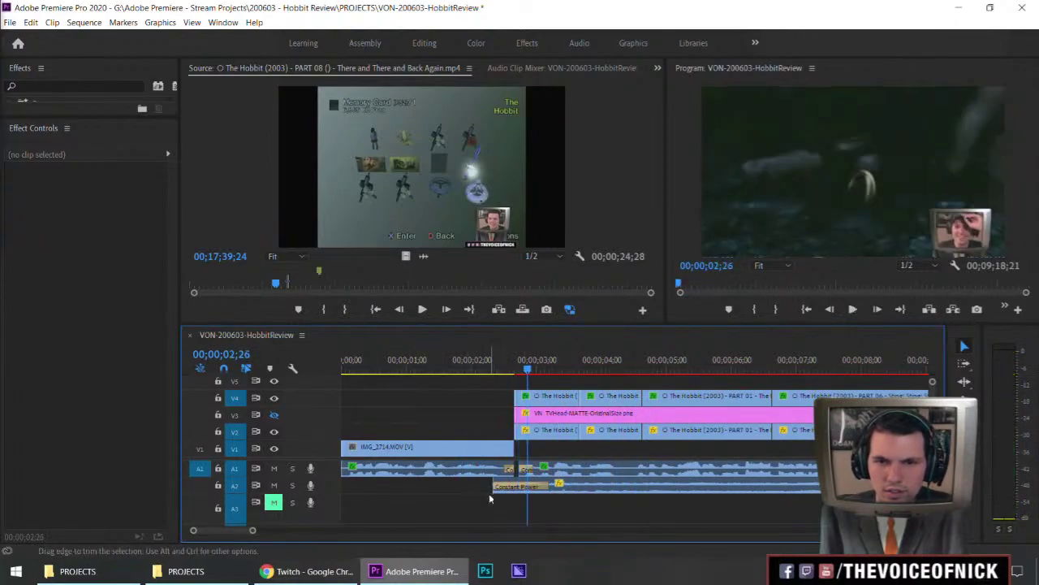
Step: Move the A2 game audio beneath the intro down to track A3 and select it there
{"action": "key", "text": "minus"}
{"action": "key", "text": "minus"}
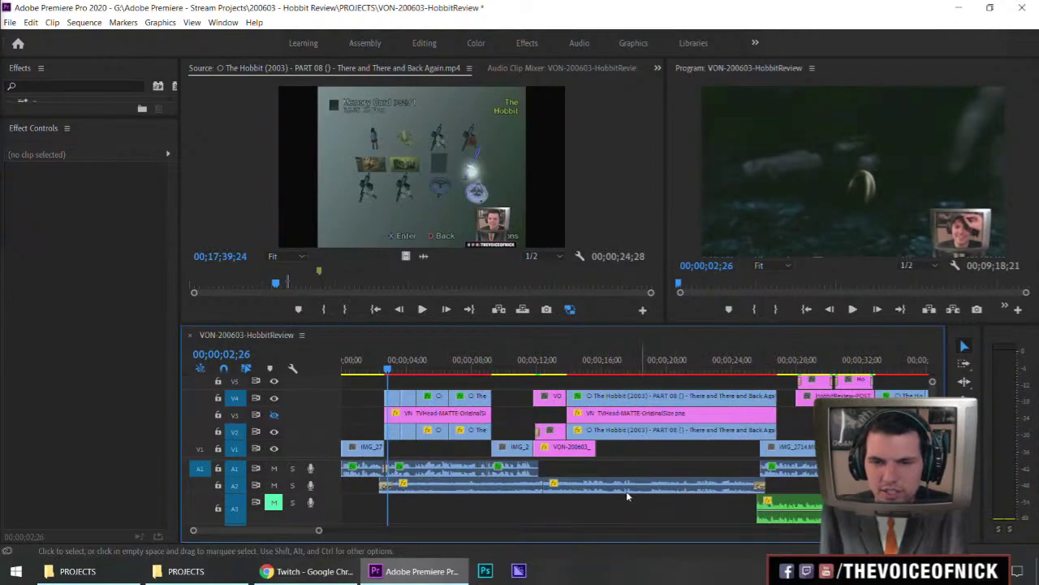
{"action": "left_click_drag", "start_coordinate": [525, 489], "coordinate": [525, 503]}
{"action": "left_click", "coordinate": [573, 518]}
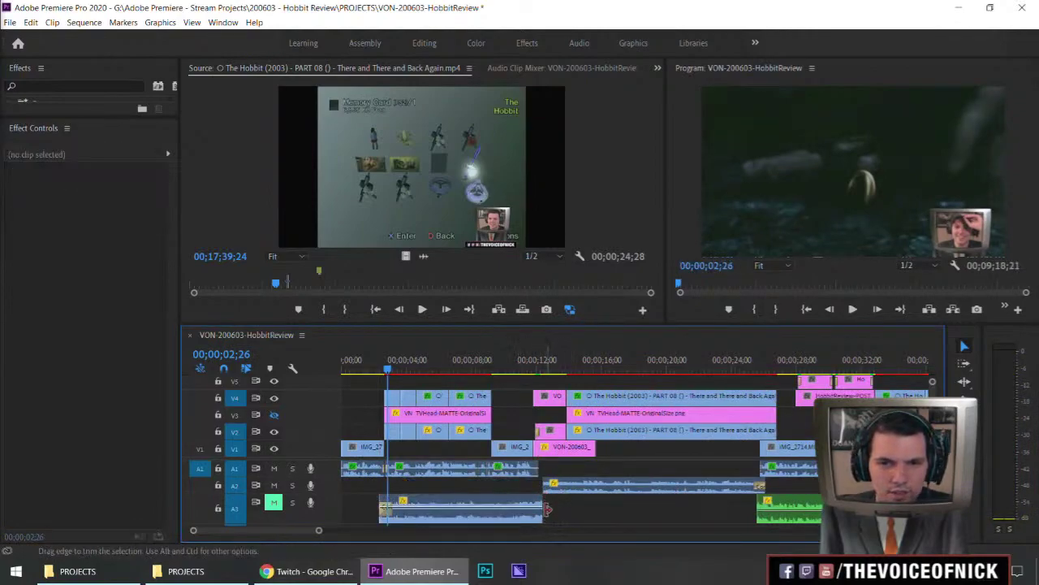
{"action": "left_click", "coordinate": [514, 518]}
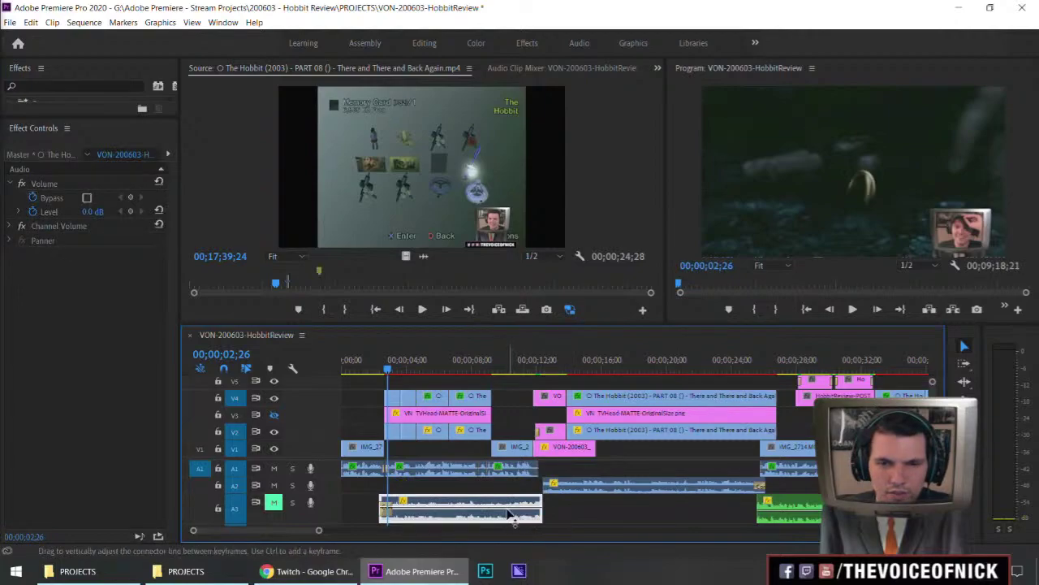
Step: Lower the intro game audio to -6.2 dB, move it back up to track A2, and enlarge that track's height
{"action": "left_click_drag", "start_coordinate": [510, 516], "coordinate": [512, 524]}
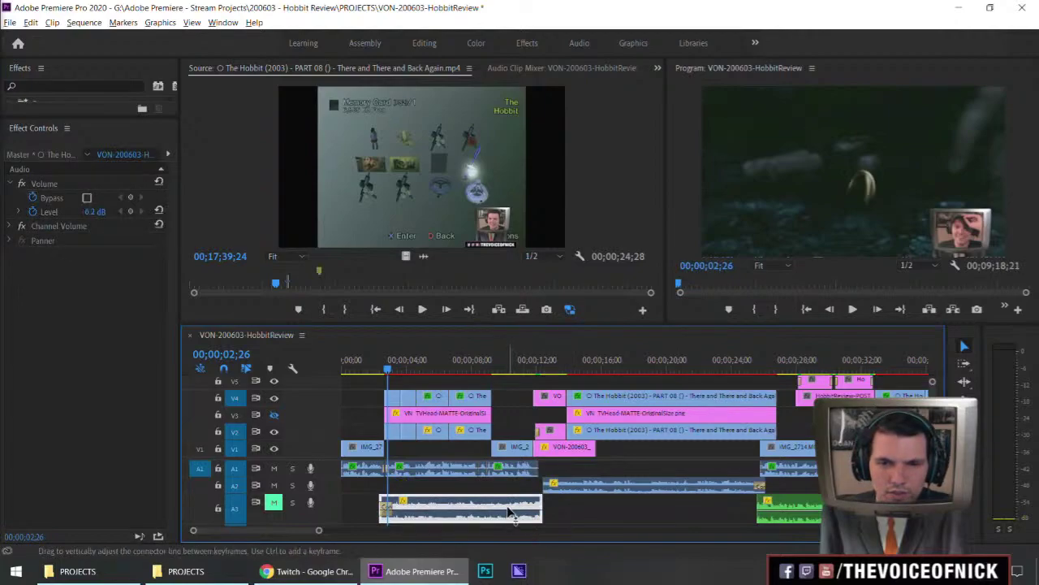
{"action": "left_click", "coordinate": [604, 486]}
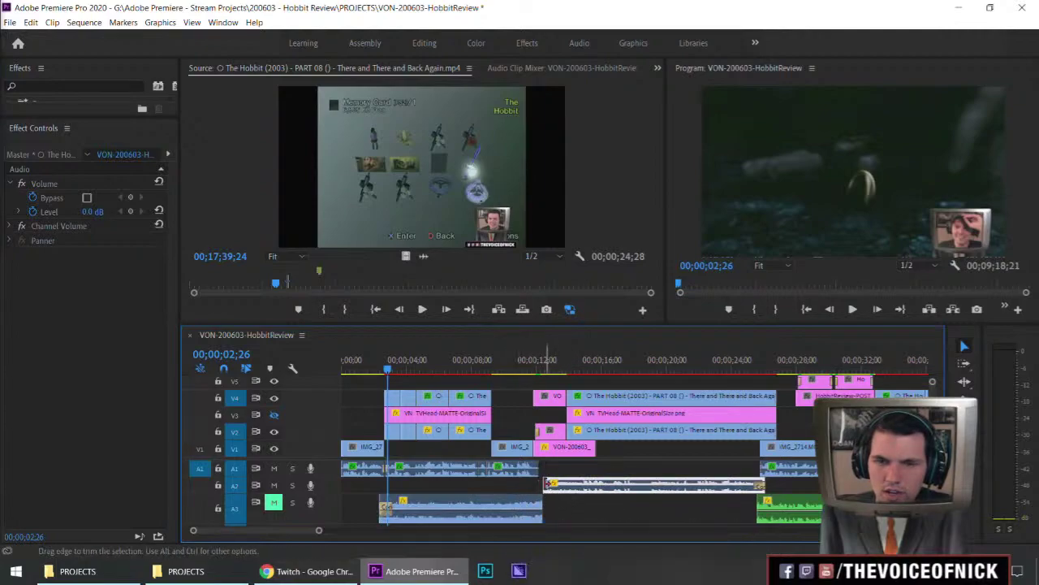
{"action": "left_click_drag", "start_coordinate": [519, 504], "coordinate": [520, 485]}
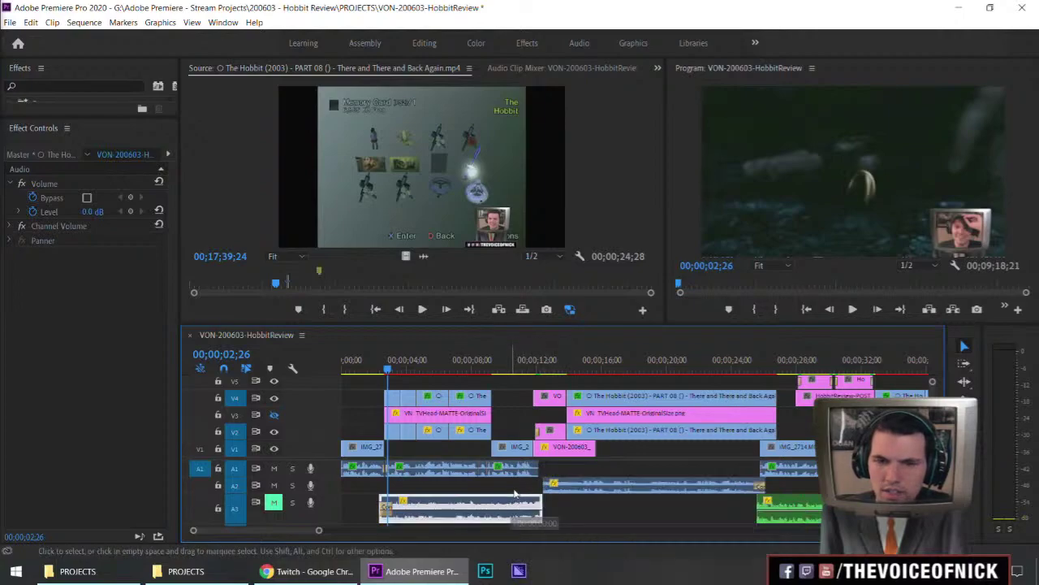
{"action": "left_click_drag", "start_coordinate": [285, 493], "coordinate": [285, 501]}
Step: Replay the intro game audio under the first gameplay clips and lower its level to about -8 dB
{"action": "key", "text": "="}
{"action": "key", "text": "="}
{"action": "key", "text": "space"}
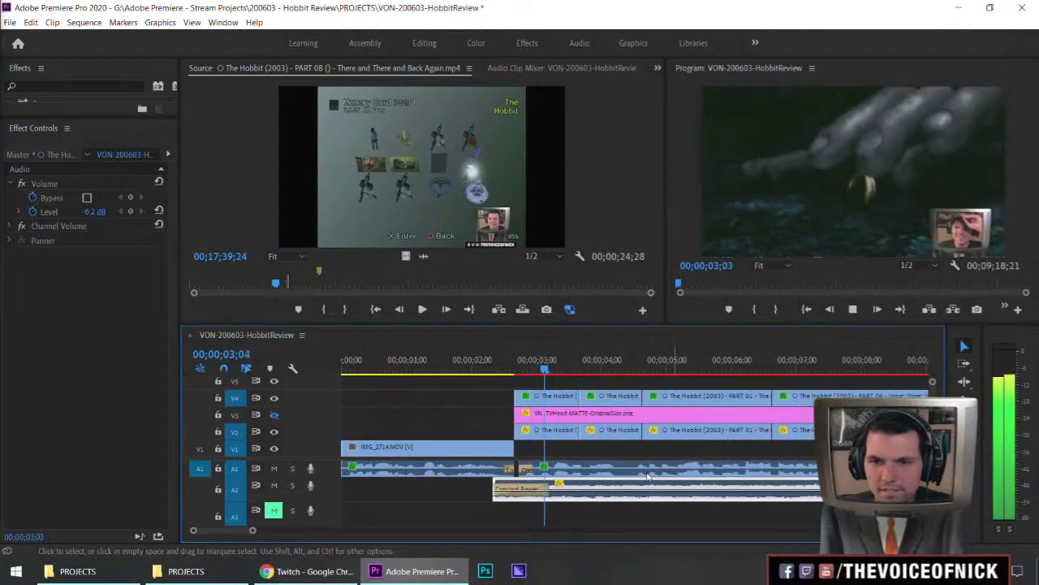
{"action": "key", "text": "-"}
{"action": "key", "text": "-"}
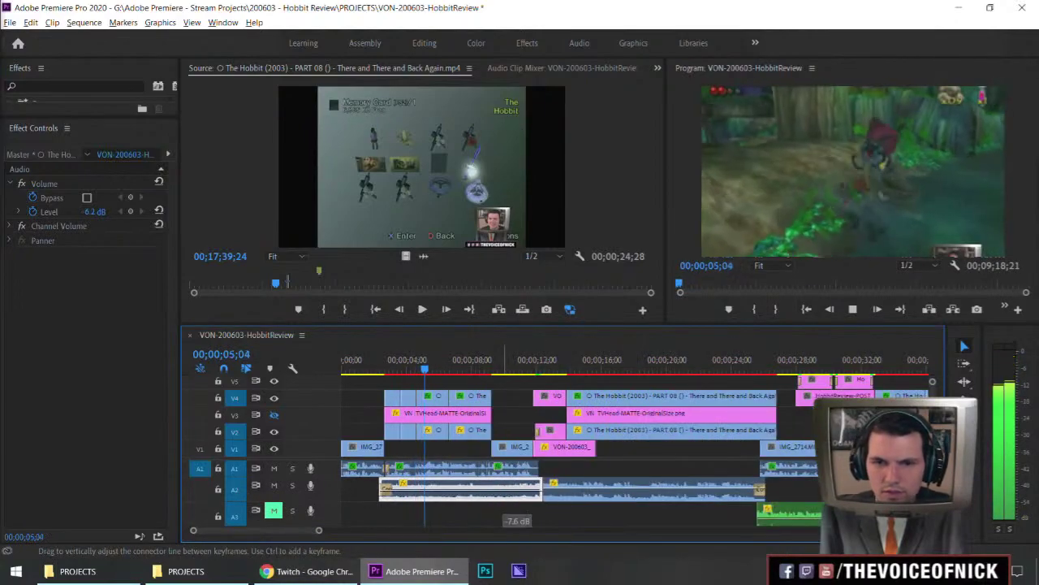
Step: Roll the cut between the two A2 game audio clips back to the thumbnail's start, apply the default transition, and replay it
{"action": "left_click_drag", "start_coordinate": [542, 487], "coordinate": [534, 487]}
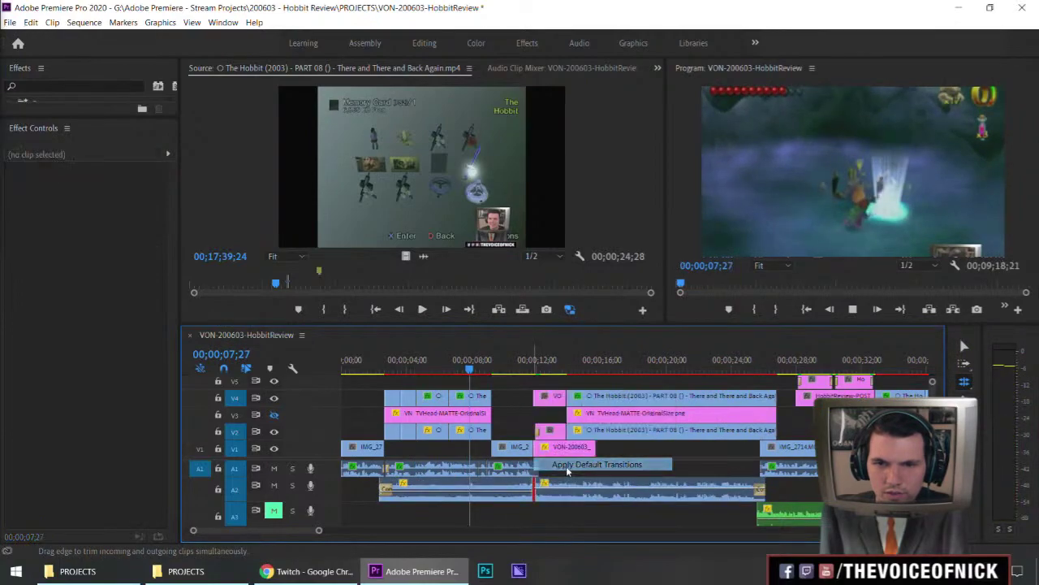
{"action": "left_click", "coordinate": [528, 370]}
{"action": "key", "text": "space"}
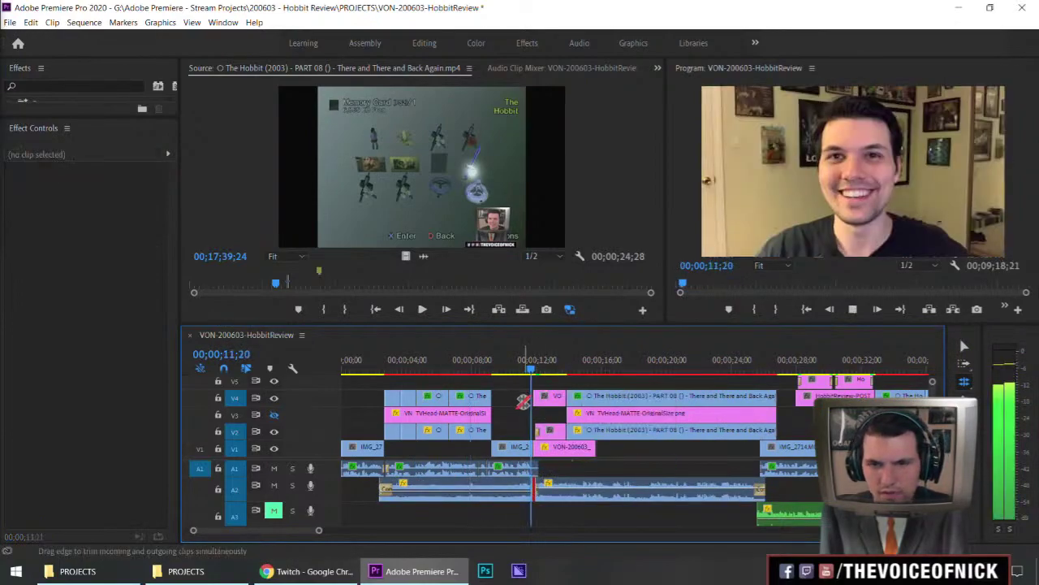
Step: Lengthen the Constant Power crossfade at the thumbnail's start and replay it through the title into the following gameplay
{"action": "key", "text": "="}
{"action": "key", "text": "="}
{"action": "key", "text": "="}
{"action": "key", "text": "space"}
{"action": "key", "text": "v"}
{"action": "left_click_drag", "start_coordinate": [654, 489], "coordinate": [667, 486]}
{"action": "left_click", "coordinate": [544, 372]}
{"action": "key", "text": "space"}
{"action": "left_click_drag", "start_coordinate": [506, 385], "coordinate": [466, 405]}
{"action": "left_click_drag", "start_coordinate": [490, 406], "coordinate": [528, 398]}
{"action": "key", "text": "-"}
{"action": "key", "text": "-"}
{"action": "key", "text": "-"}
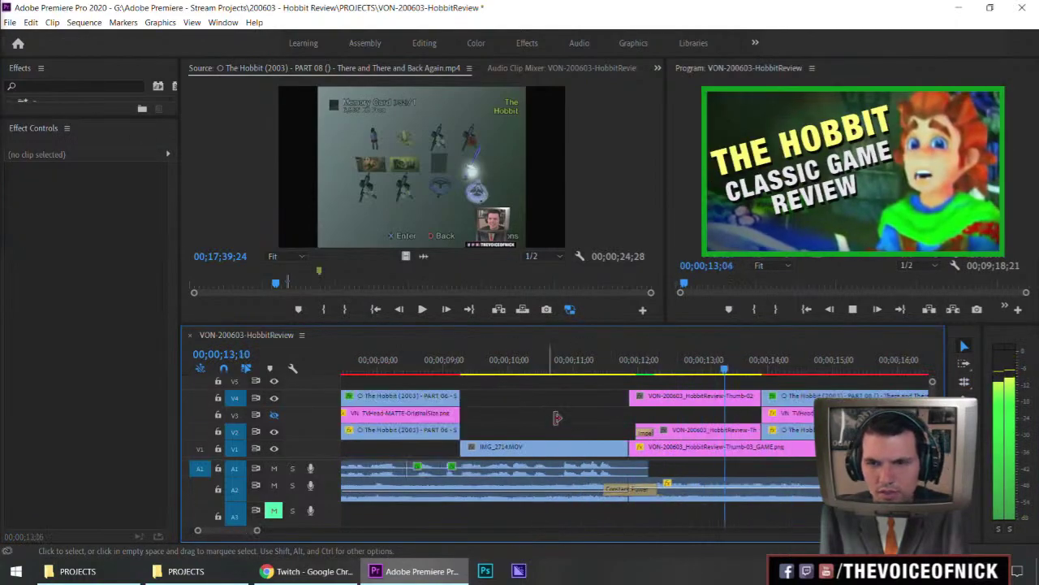
{"action": "key", "text": "minus"}
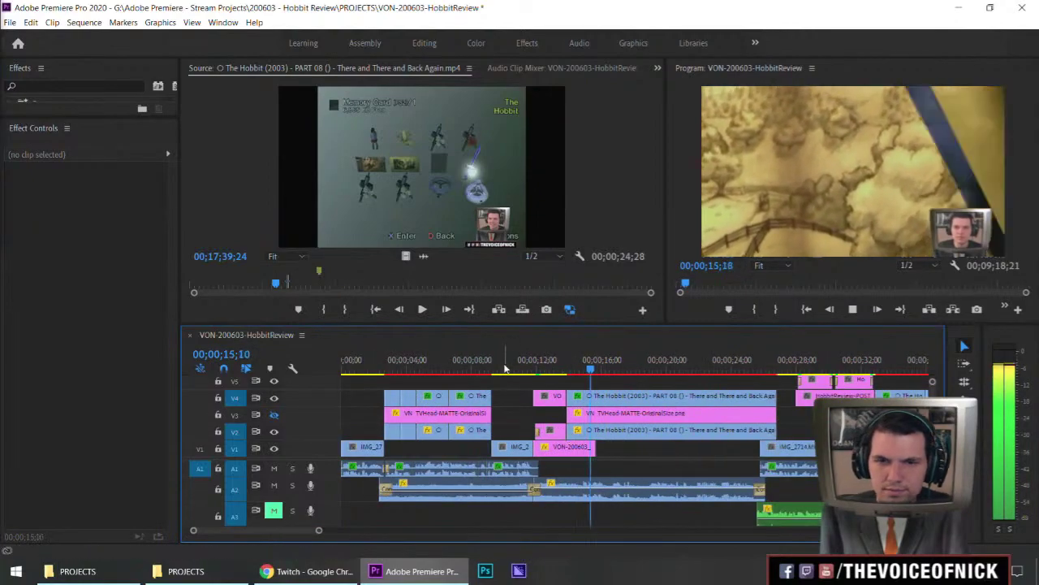
Step: Listen to the intro's game audio from the sequence's beginning and return the playhead to 00;00;01;25
{"action": "key", "text": "Home"}
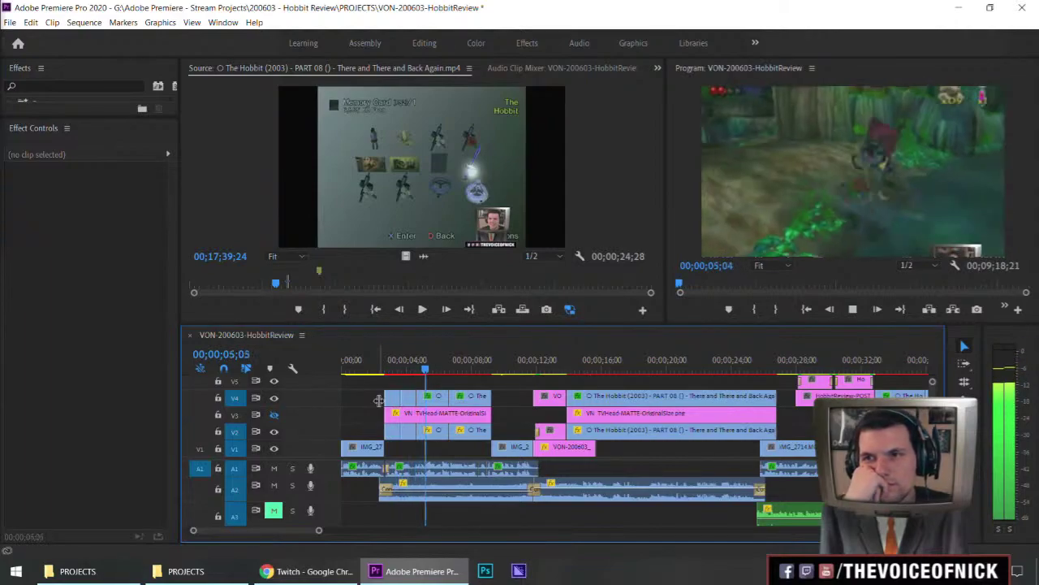
{"action": "key", "text": "space"}
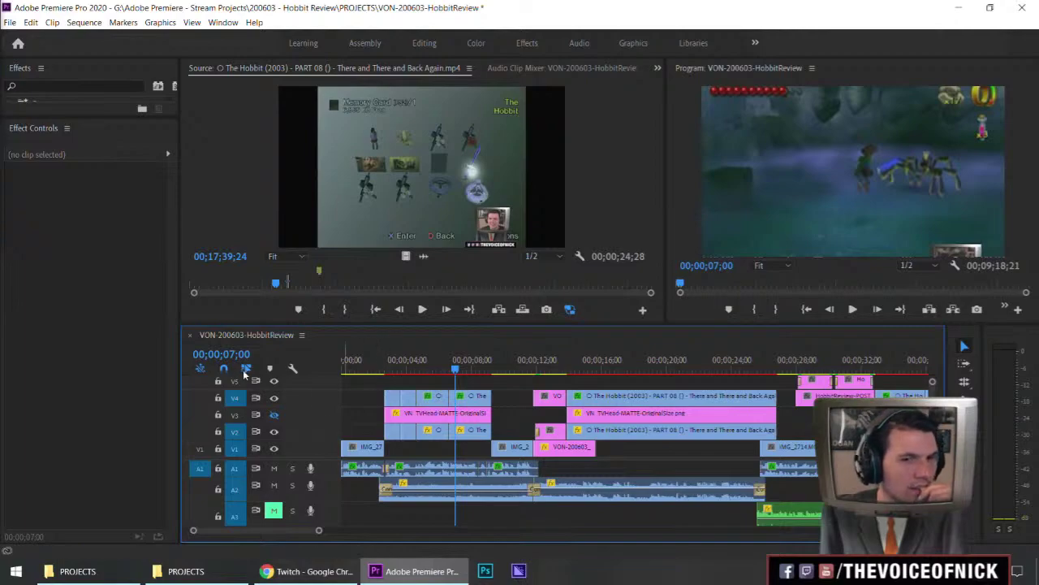
{"action": "left_click", "coordinate": [371, 370]}
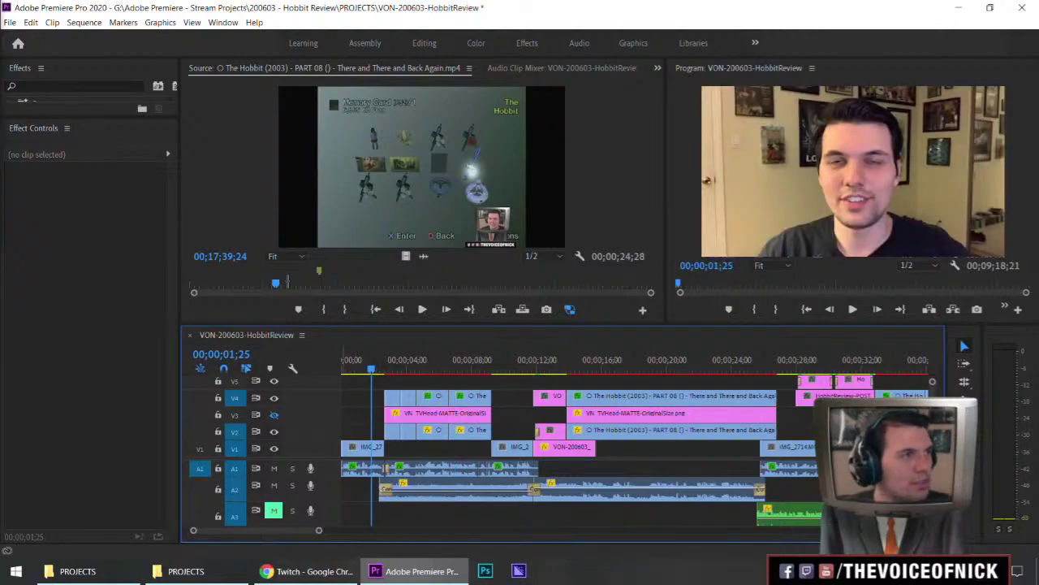
{"action": "key", "text": "alt+Tab"}
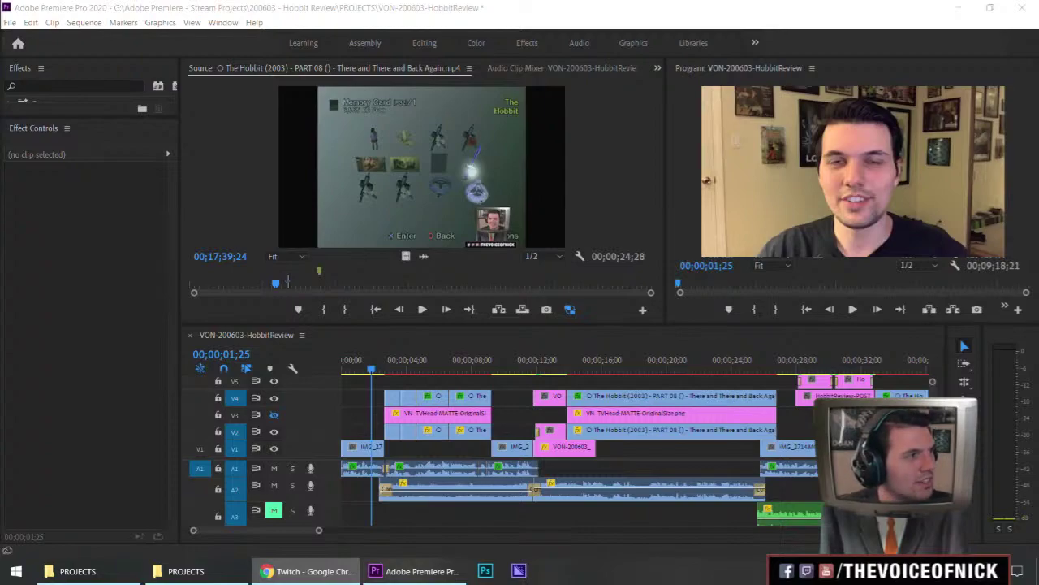
{"action": "left_click", "coordinate": [362, 409]}
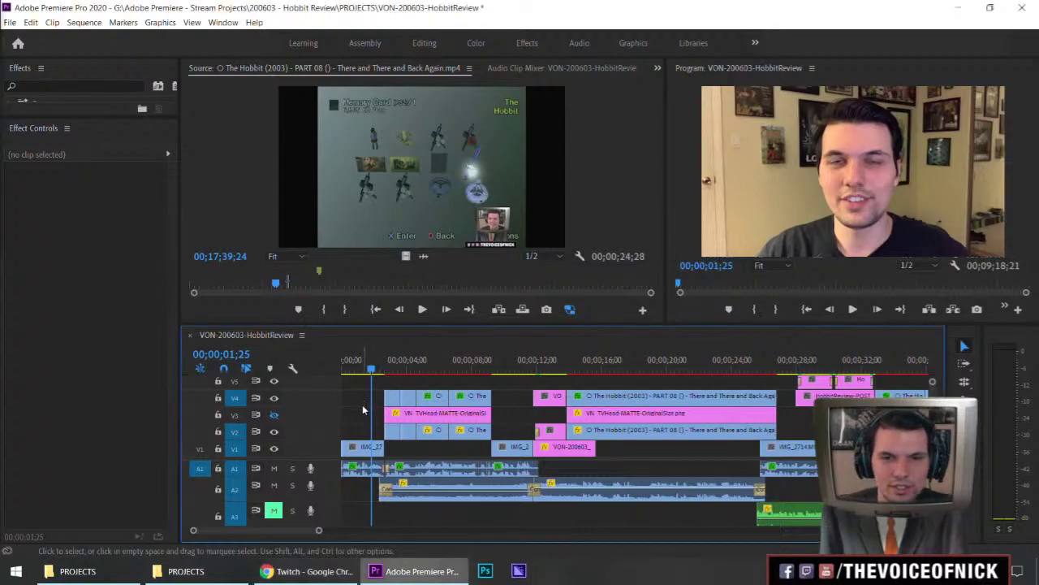
Step: Shorten the Constant Power fade-in on the intro game audio to about half its length and replay the first gameplay clip's entrance
{"action": "key", "text": "="}
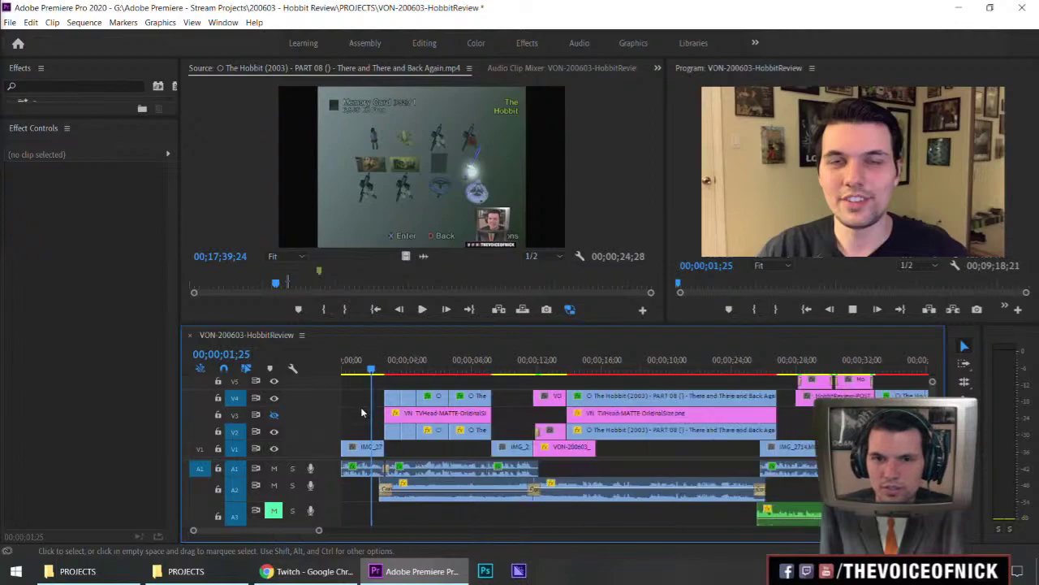
{"action": "key", "text": "space"}
{"action": "left_click_drag", "start_coordinate": [421, 372], "coordinate": [392, 389]}
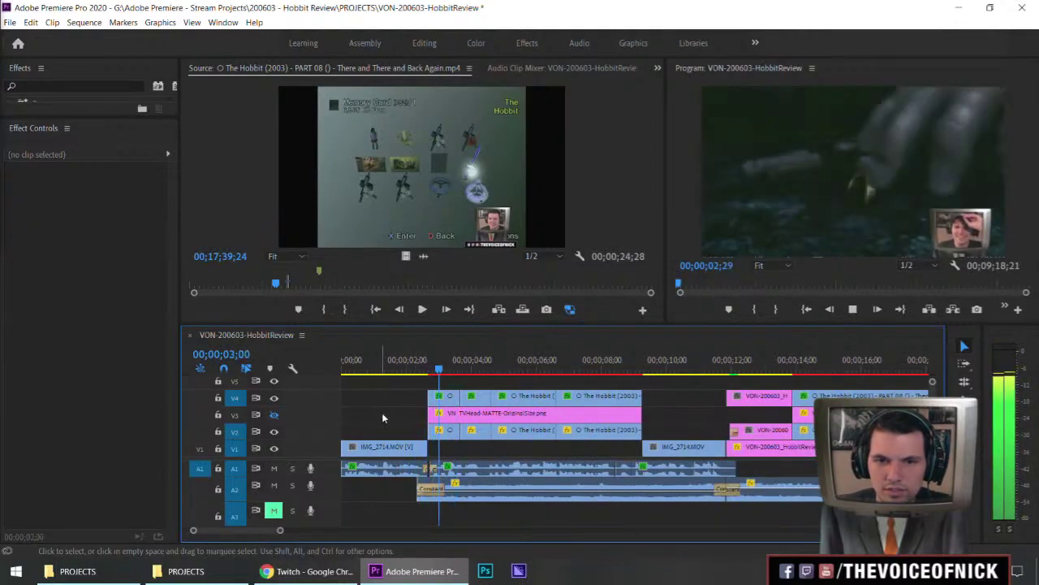
{"action": "key", "text": "-"}
{"action": "key", "text": "="}
{"action": "left_click_drag", "start_coordinate": [439, 372], "coordinate": [374, 383]}
{"action": "left_click_drag", "start_coordinate": [444, 489], "coordinate": [431, 494]}
{"action": "left_click", "coordinate": [388, 499]}
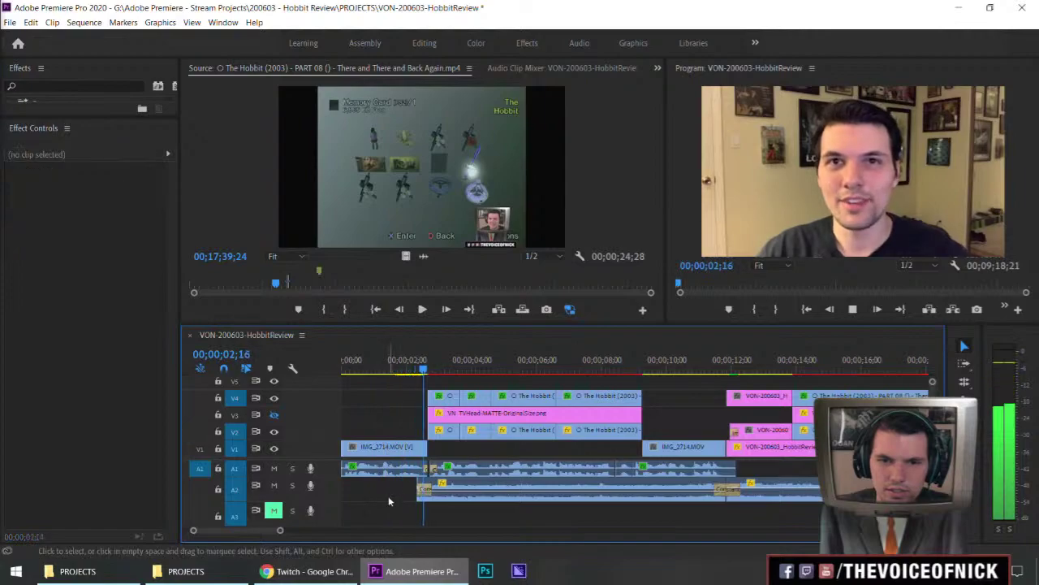
Step: Try trimming the intro game audio's start to about 00;00;02;14 and back to about 00;00;02;11, replaying the entrance
{"action": "left_click", "coordinate": [370, 368]}
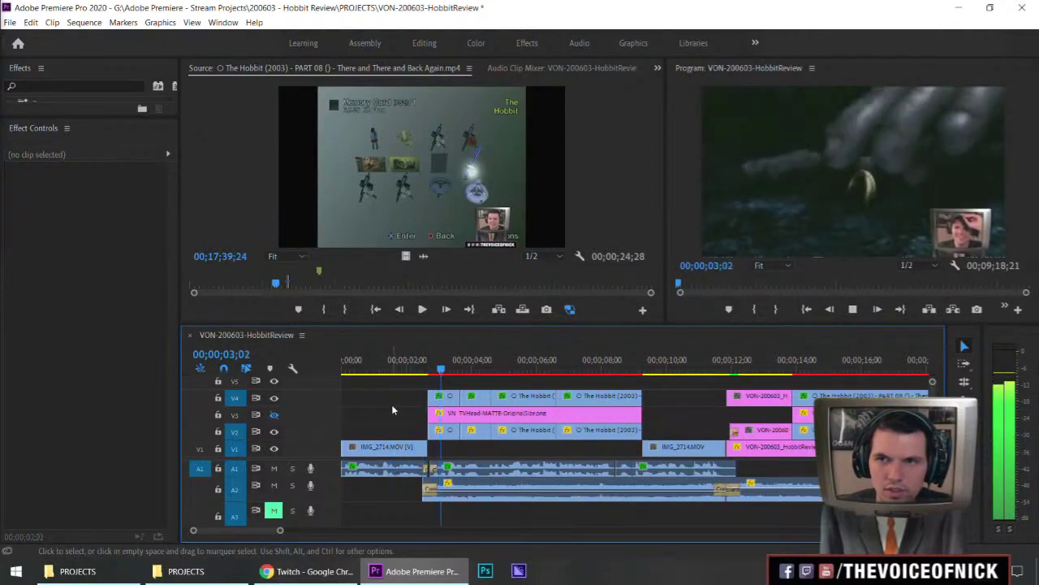
{"action": "left_click", "coordinate": [434, 498]}
{"action": "left_click_drag", "start_coordinate": [422, 494], "coordinate": [419, 494]}
{"action": "left_click_drag", "start_coordinate": [405, 369], "coordinate": [383, 369]}
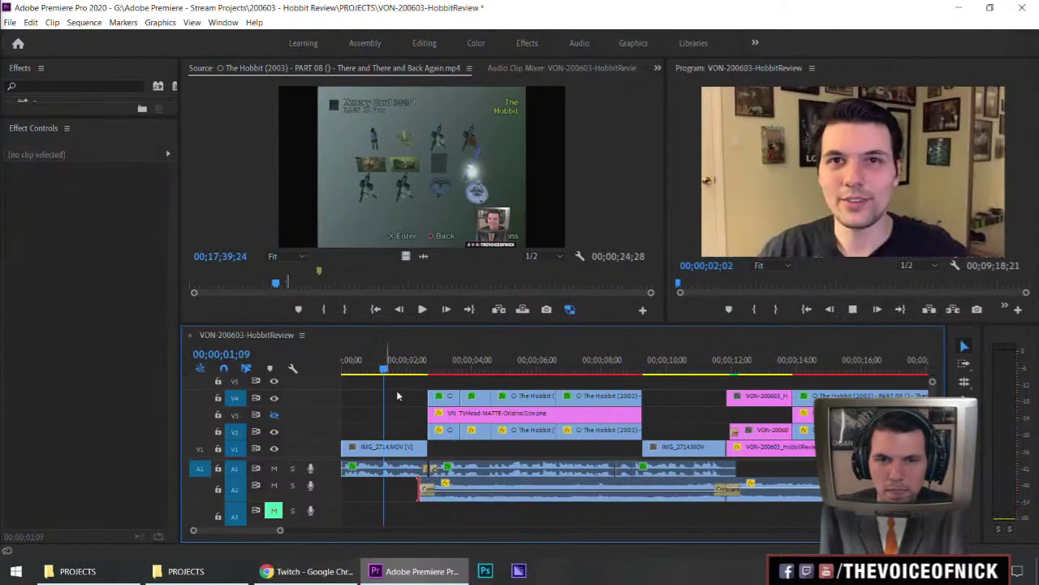
{"action": "key", "text": "space"}
{"action": "left_click", "coordinate": [387, 406]}
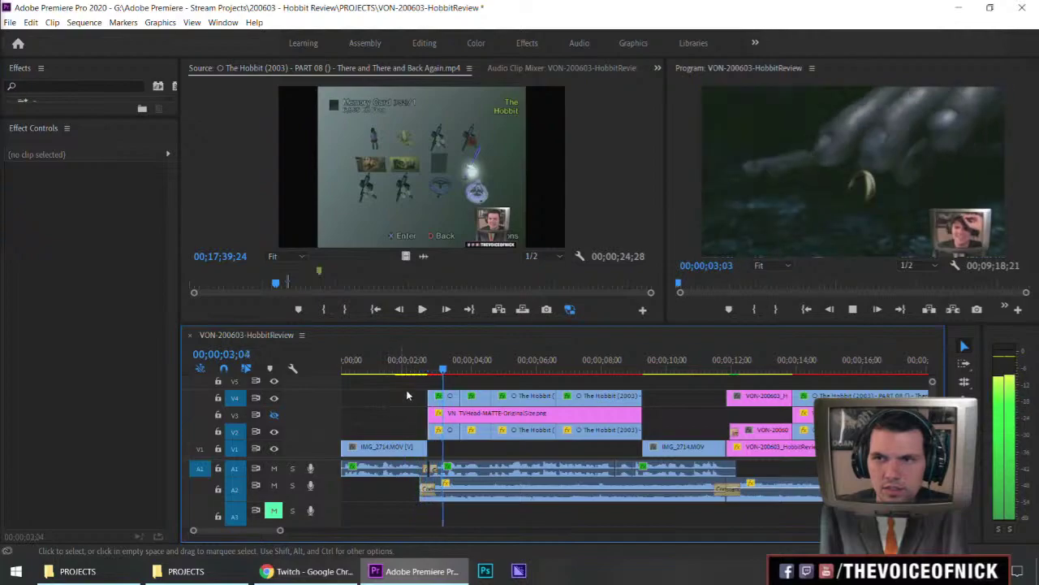
{"action": "left_click", "coordinate": [383, 372]}
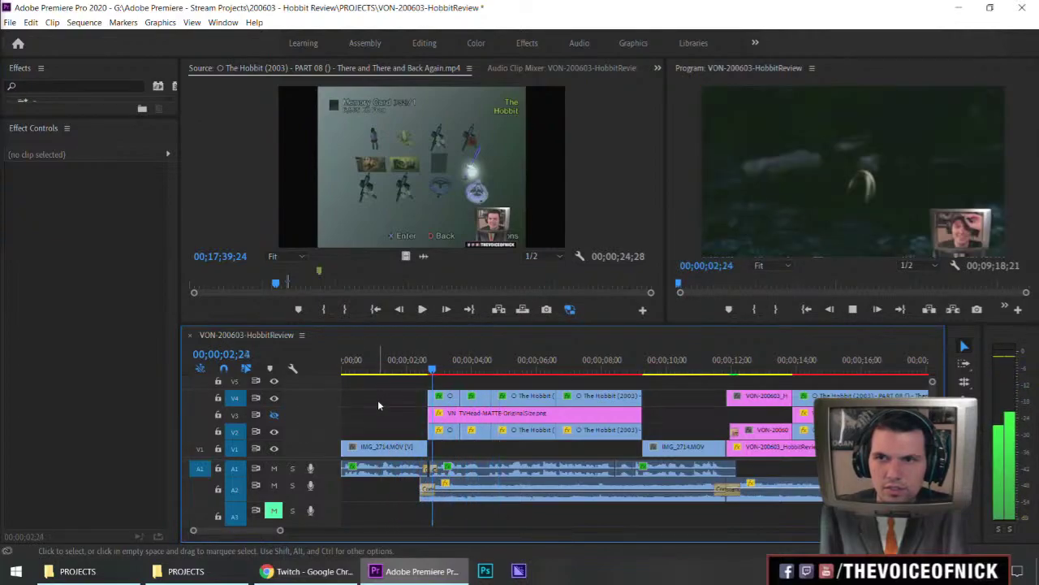
Step: Trim the intro game audio's start to line up with the first gameplay clip's start and replay the entrance
{"action": "left_click_drag", "start_coordinate": [428, 491], "coordinate": [429, 492]}
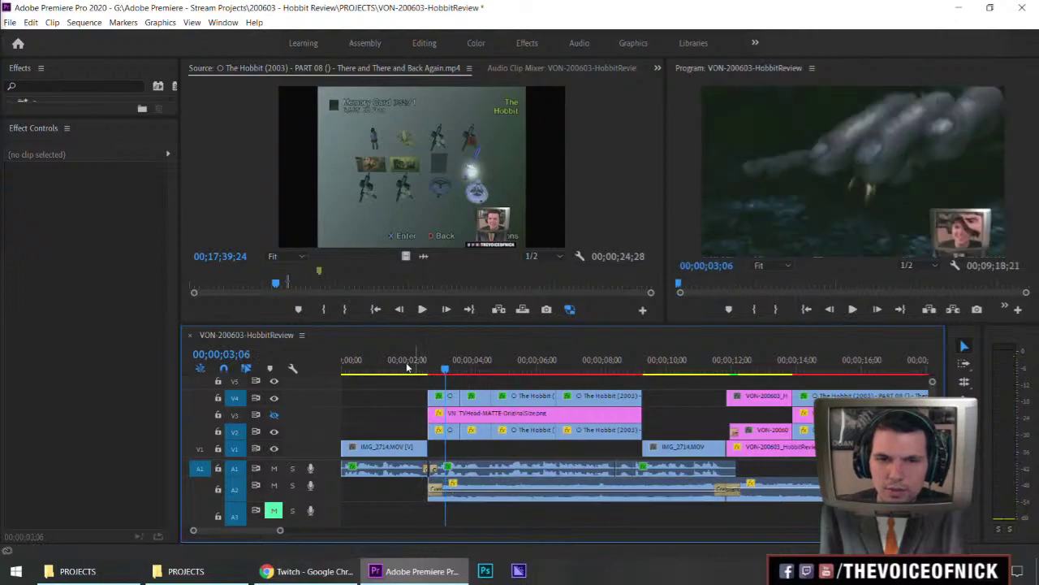
{"action": "left_click", "coordinate": [388, 366]}
{"action": "key", "text": "space"}
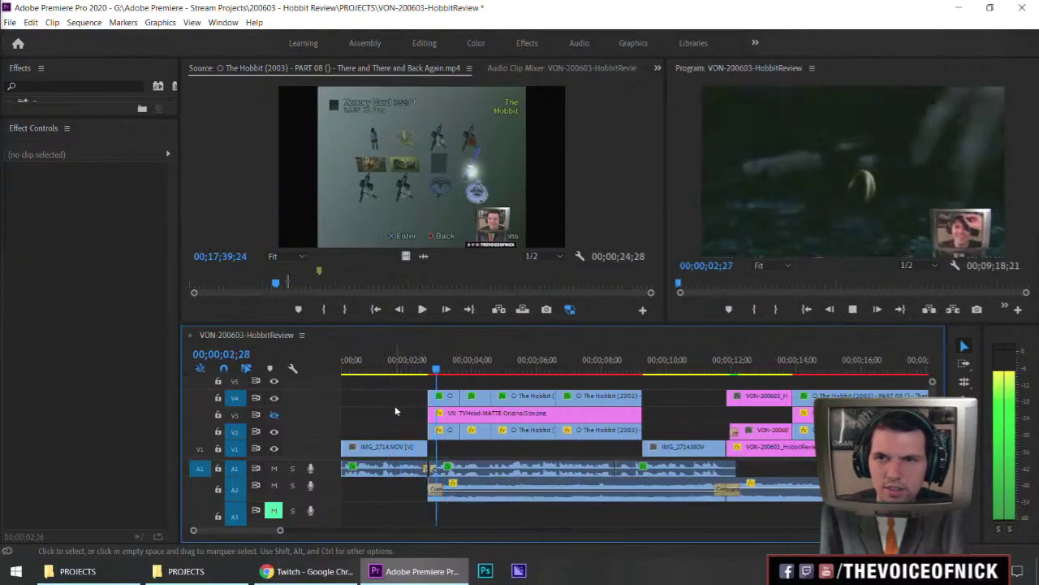
{"action": "left_click", "coordinate": [396, 367]}
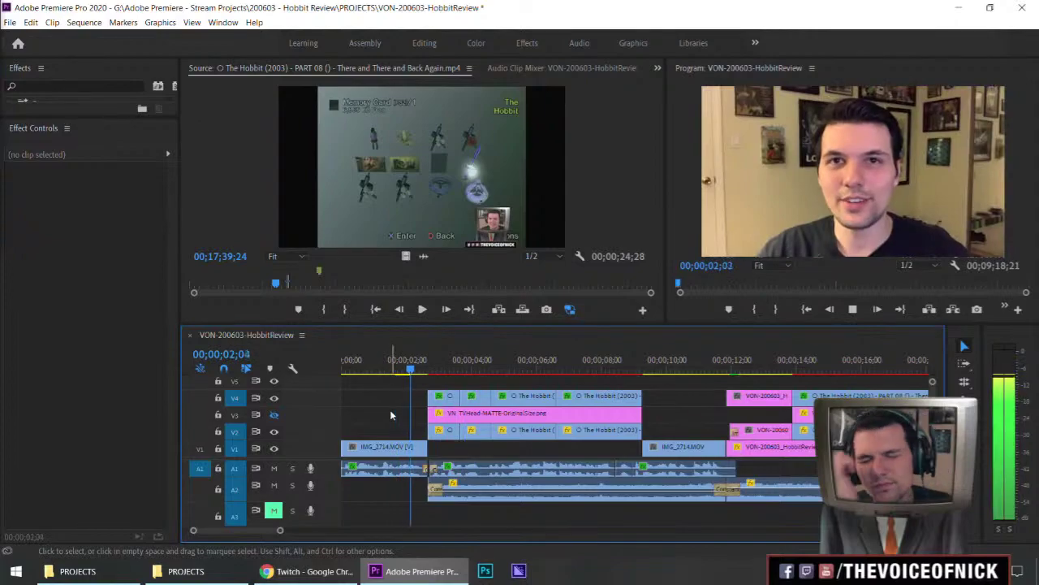
{"action": "key", "text": "space"}
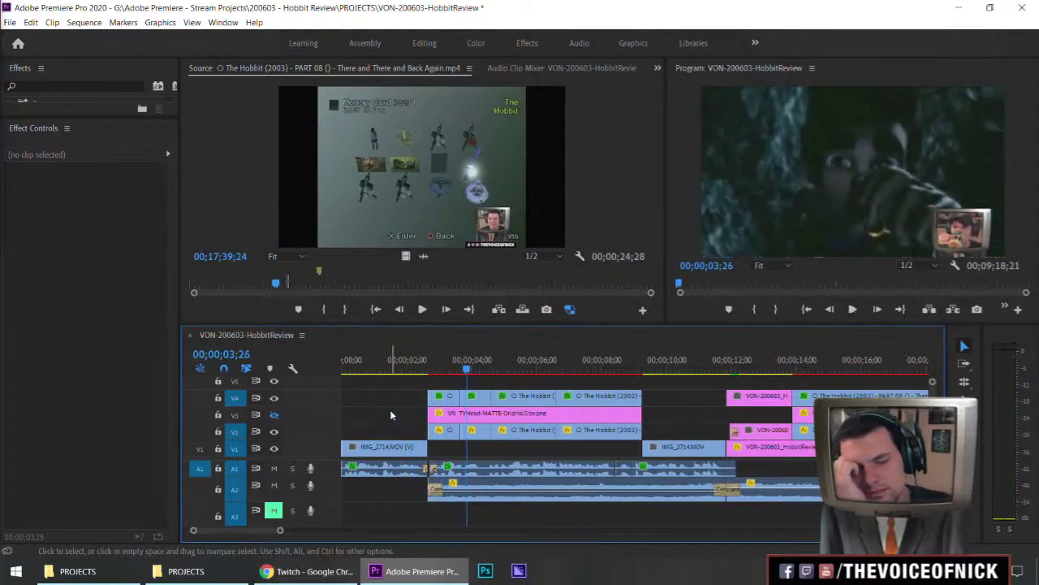
Step: Extend the intro game audio's start two frames ahead of the first gameplay clip and replay the entrance
{"action": "key", "text": "equal"}
{"action": "left_click_drag", "start_coordinate": [507, 494], "coordinate": [512, 496]}
{"action": "type", "text": "-2"}
{"action": "key", "text": "Return"}
{"action": "left_click_drag", "start_coordinate": [479, 365], "coordinate": [397, 371]}
{"action": "key", "text": "space"}
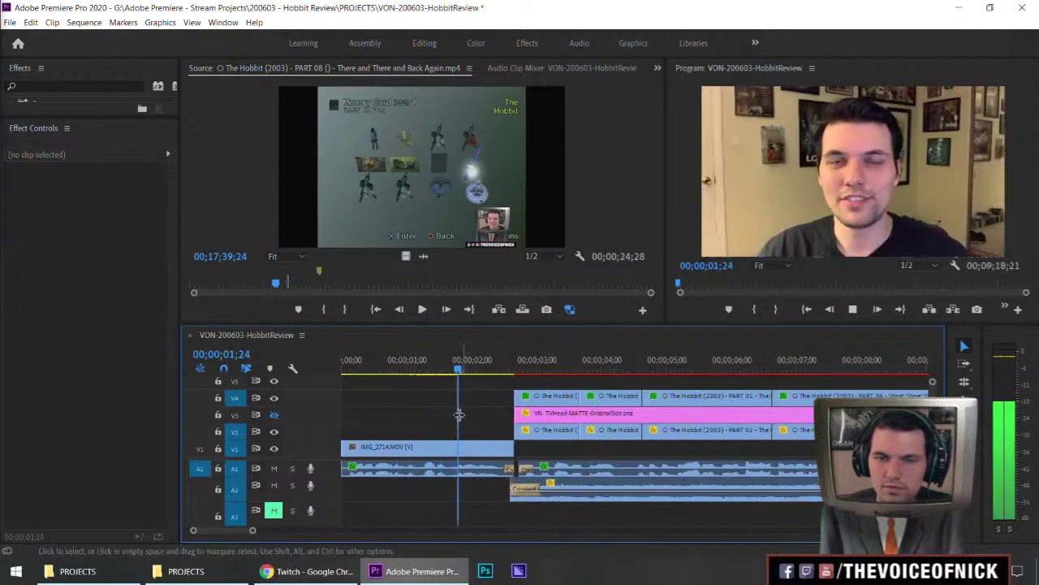
{"action": "key", "text": "space"}
Step: Lengthen the Constant Power fade-in on the intro game audio to about three quarters of a second and replay it
{"action": "left_click", "coordinate": [542, 497]}
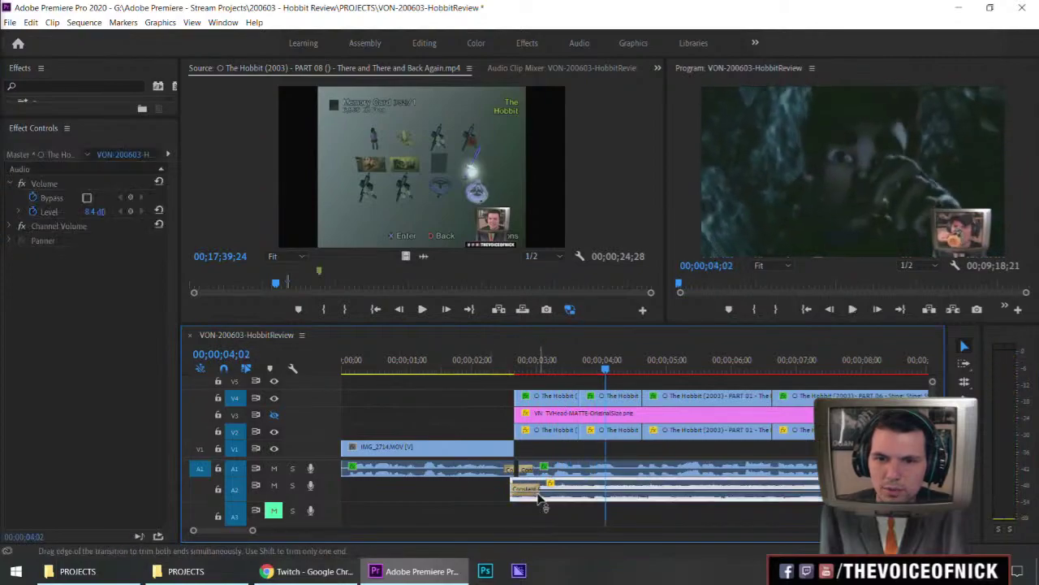
{"action": "left_click_drag", "start_coordinate": [542, 492], "coordinate": [560, 492]}
{"action": "left_click_drag", "start_coordinate": [532, 367], "coordinate": [454, 367]}
{"action": "key", "text": "space"}
{"action": "left_click", "coordinate": [450, 396]}
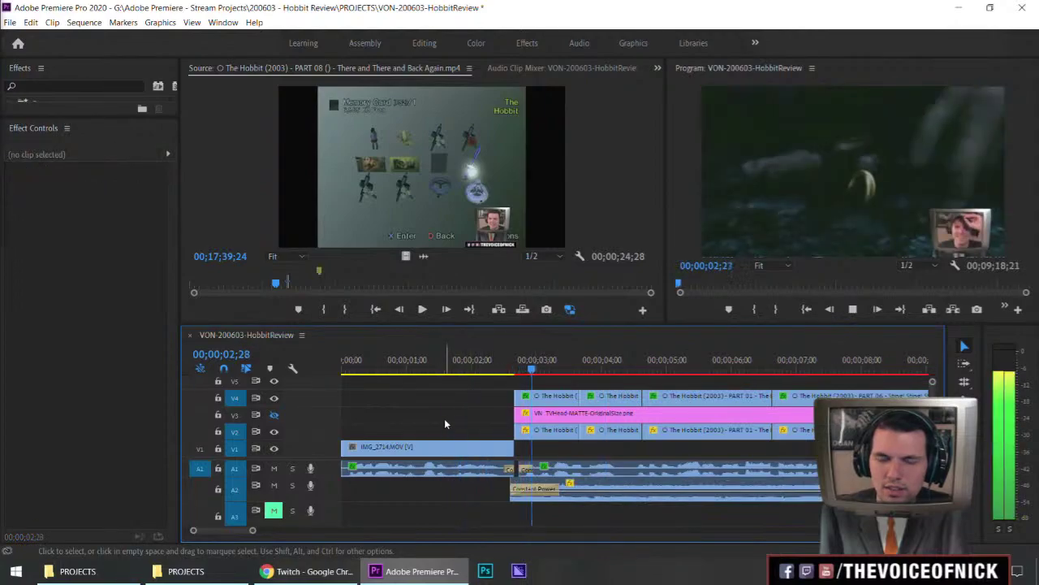
{"action": "key", "text": "space"}
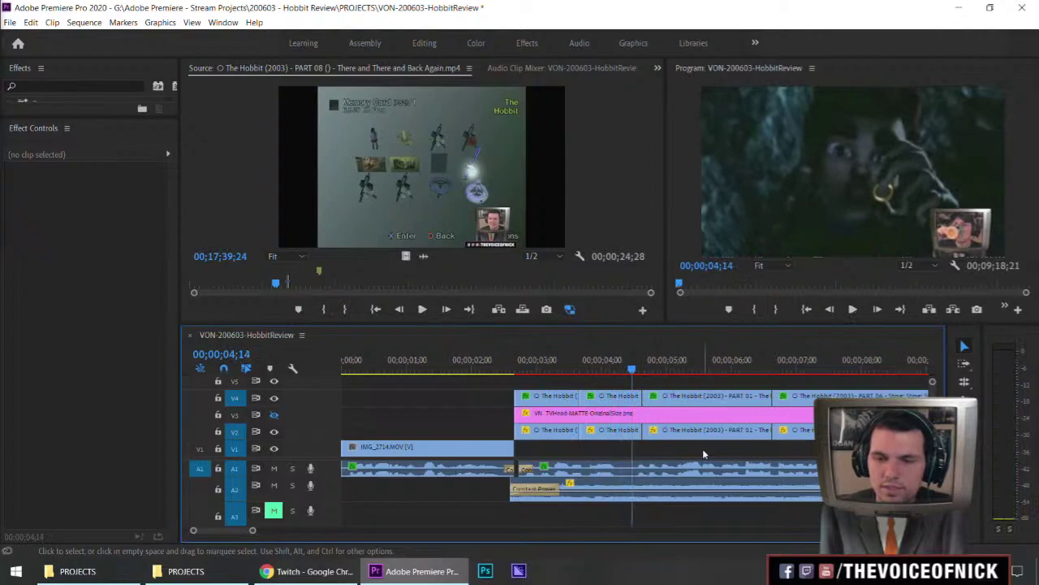
Step: Listen to the A2 game audio crossfading into the title, playing from 00;00;10;00 to 00;00;17;03
{"action": "key", "text": "minus"}
{"action": "left_click", "coordinate": [667, 360]}
{"action": "key", "text": "space"}
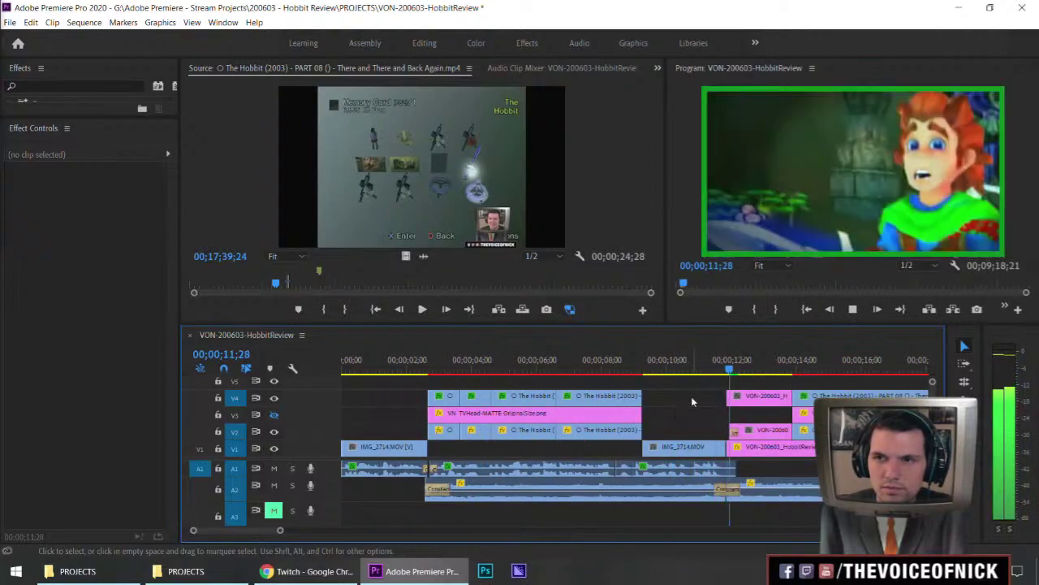
{"action": "key", "text": "minus"}
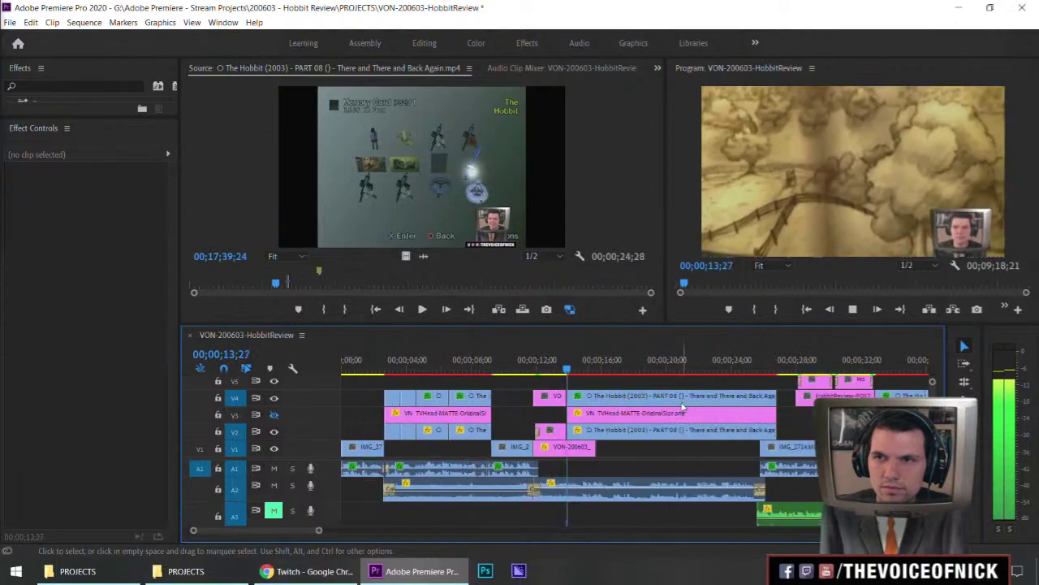
{"action": "key", "text": "minus"}
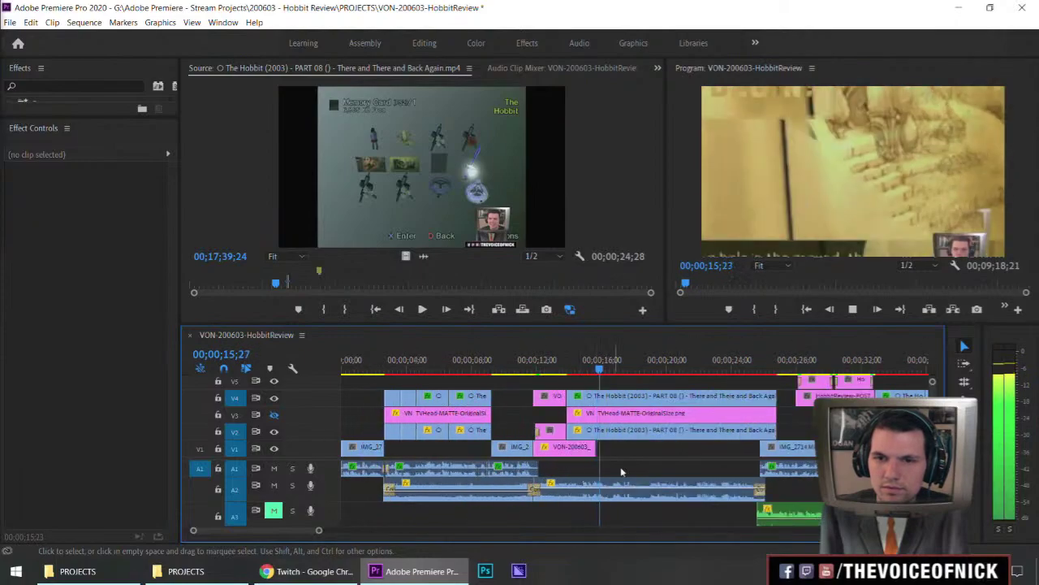
{"action": "key", "text": "space"}
{"action": "key", "text": "minus"}
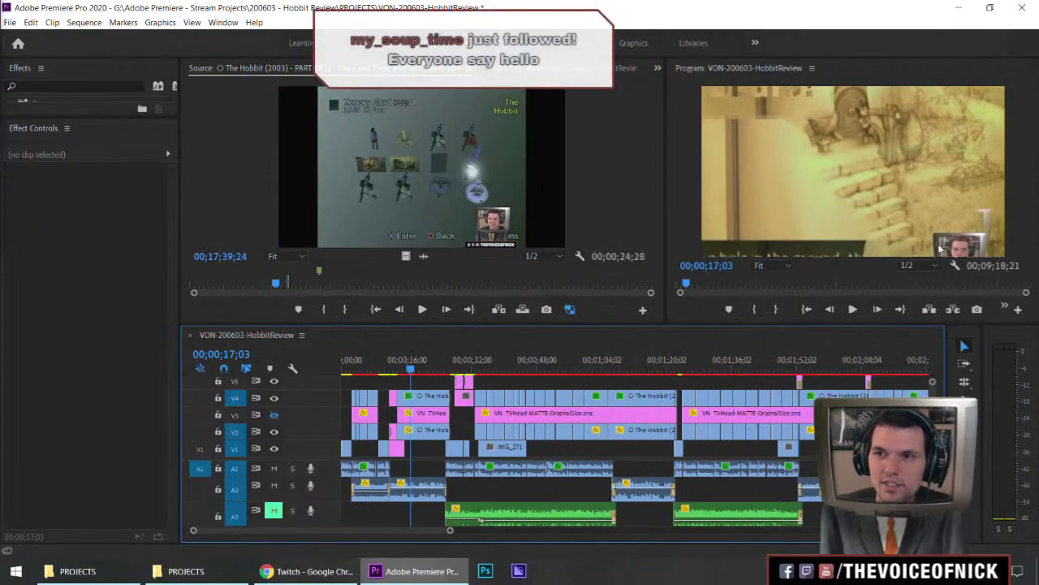
Step: Save the Hobbit Review project and return to its sequence timeline
{"action": "key", "text": "grave"}
{"action": "key", "text": "grave"}
{"action": "key", "text": "ctrl+s"}
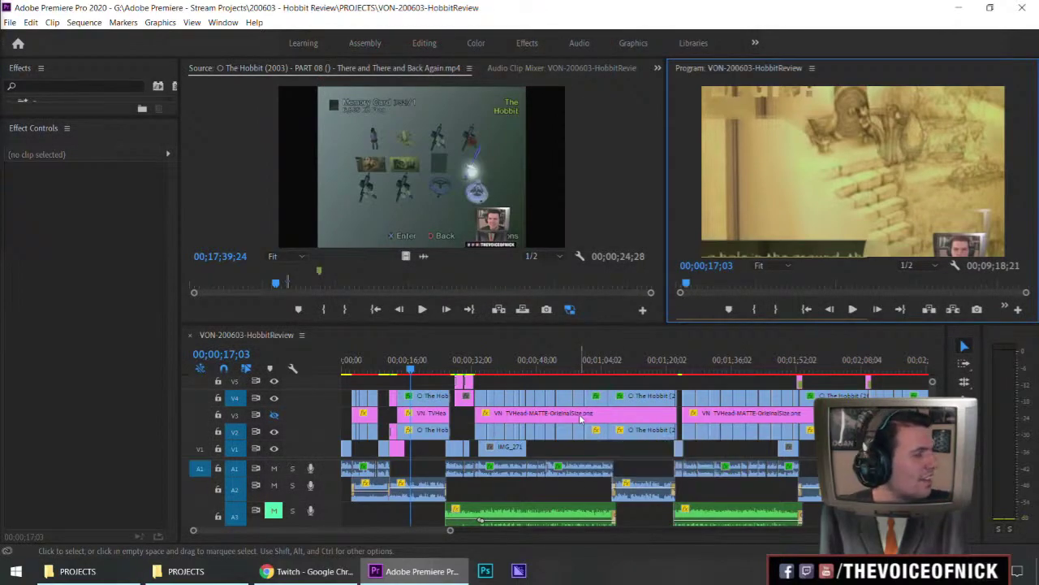
{"action": "left_click", "coordinate": [415, 381]}
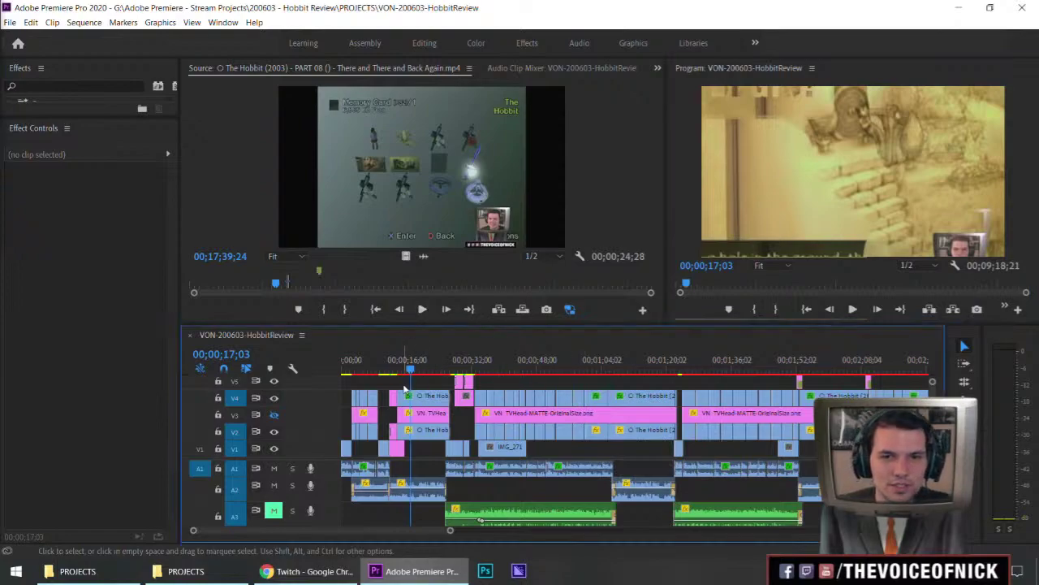
Step: Save the Hobbit Review project with the playhead on the animated thumbnail title at 00;00;12;06
{"action": "key", "text": "ctrl+s"}
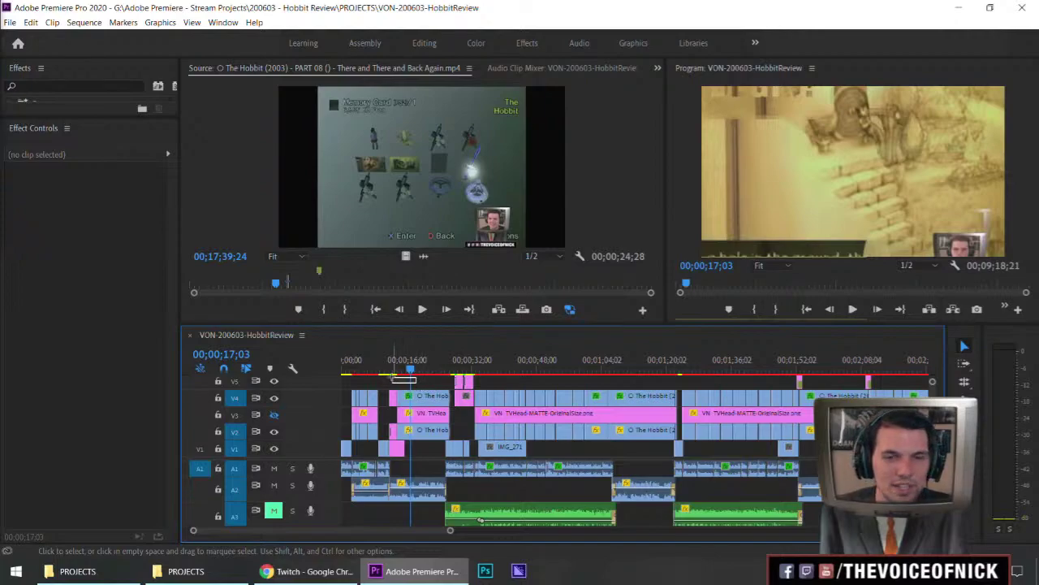
{"action": "key", "text": "minus"}
{"action": "key", "text": "equal"}
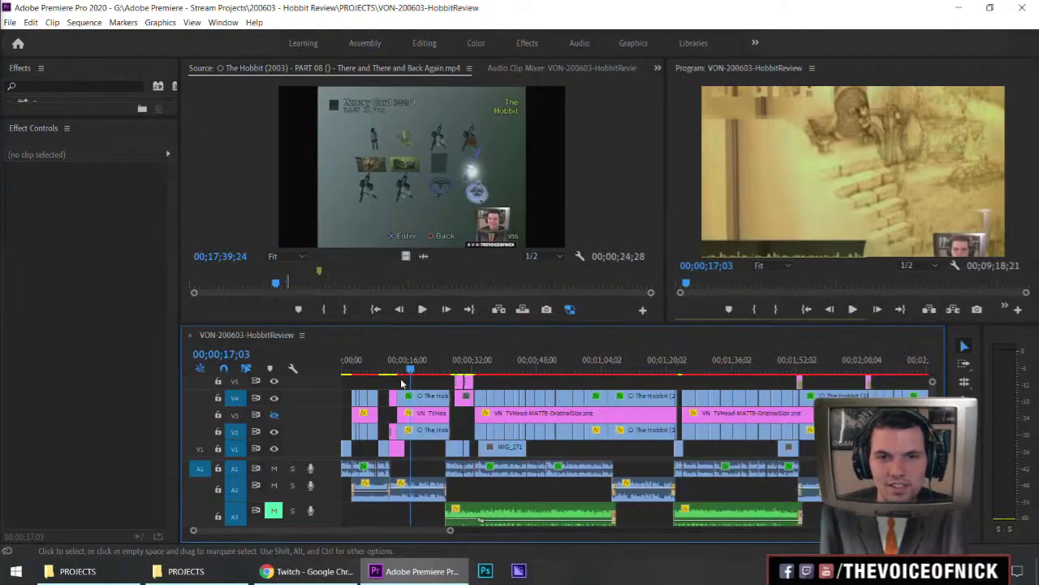
{"action": "key", "text": "equal"}
{"action": "left_click_drag", "start_coordinate": [443, 370], "coordinate": [436, 371]}
{"action": "key", "text": "equal"}
{"action": "key", "text": "equal"}
{"action": "left_click", "coordinate": [653, 370]}
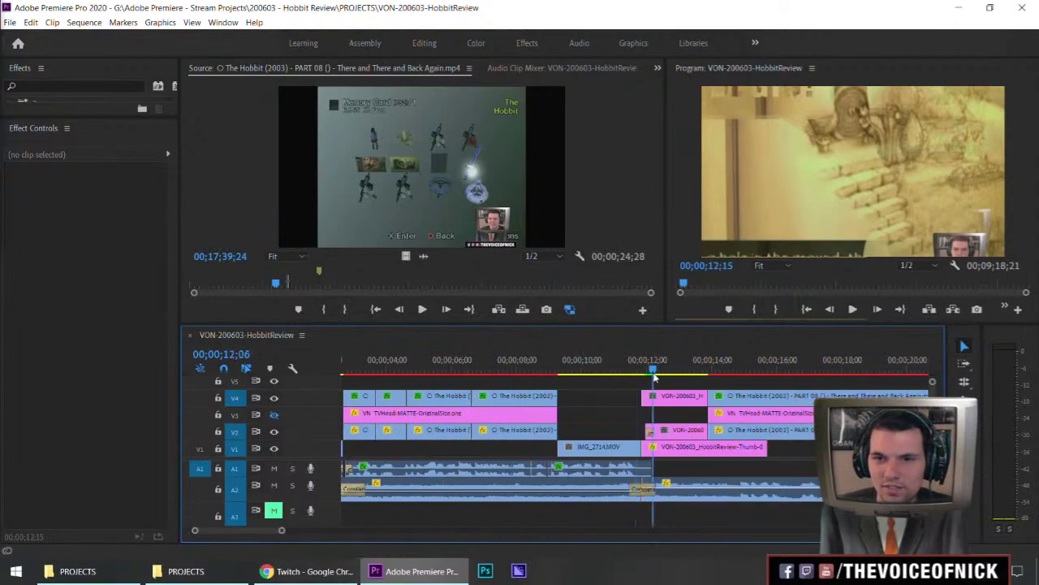
{"action": "key", "text": "ctrl+s"}
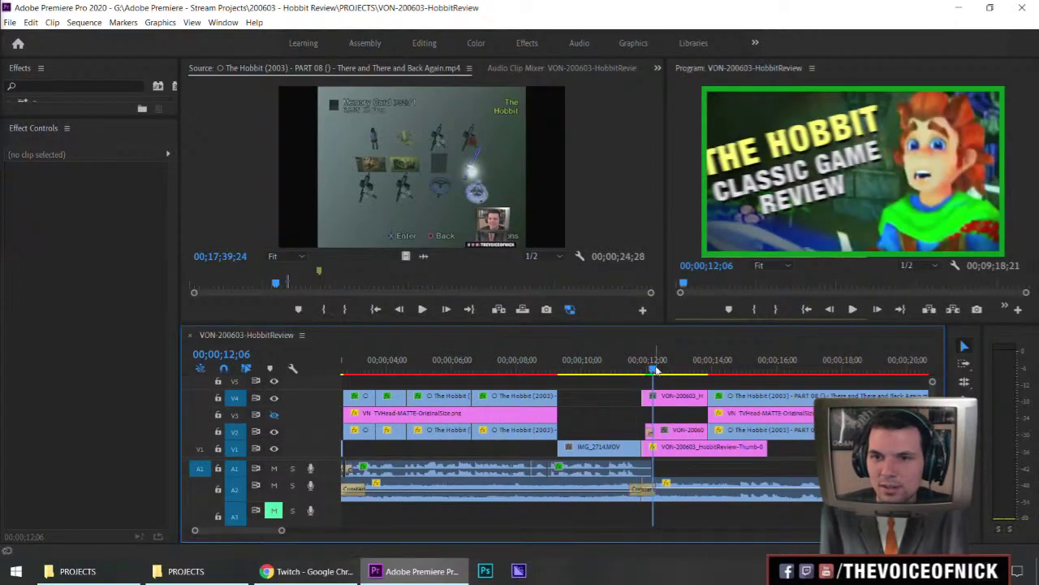
Step: Scrub from the animated title back to the last intro gameplay clip at 00;00;07;11 to check the picture
{"action": "left_click", "coordinate": [671, 370]}
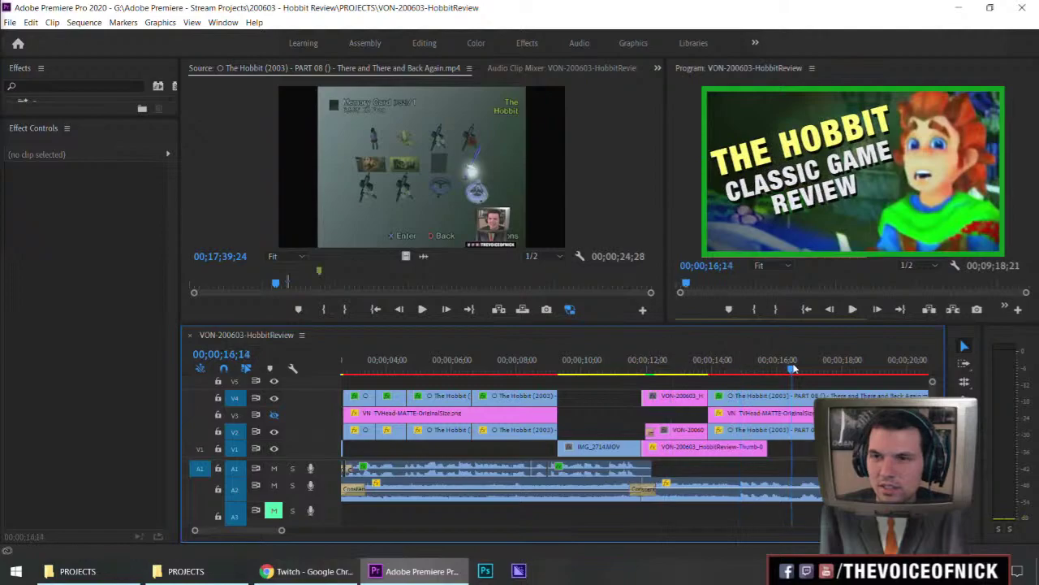
{"action": "left_click_drag", "start_coordinate": [592, 370], "coordinate": [496, 365]}
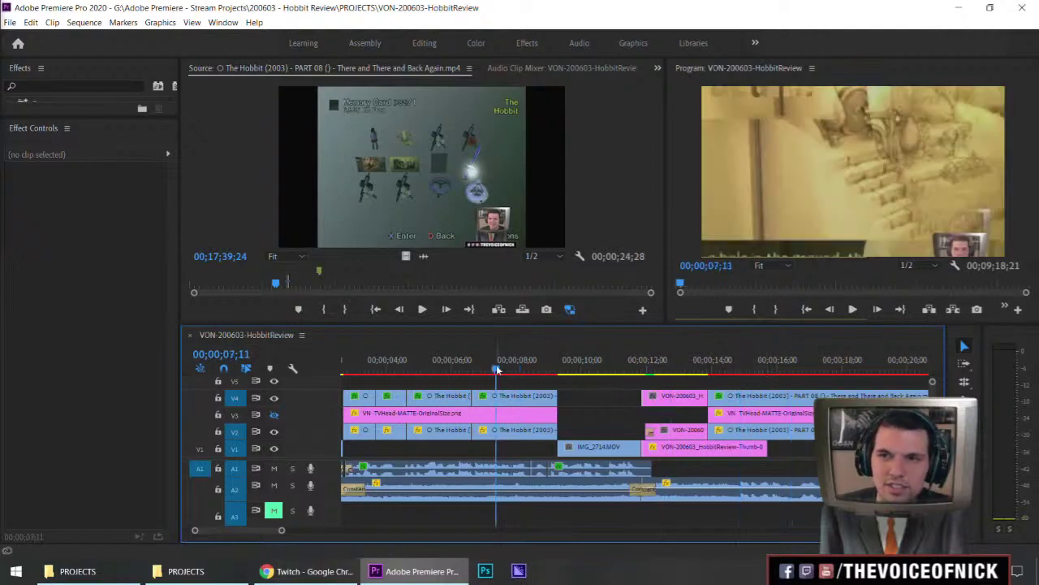
{"action": "key", "text": "minus"}
{"action": "scroll", "coordinate": [496, 375], "scroll_direction": "down", "scroll_amount": 2}
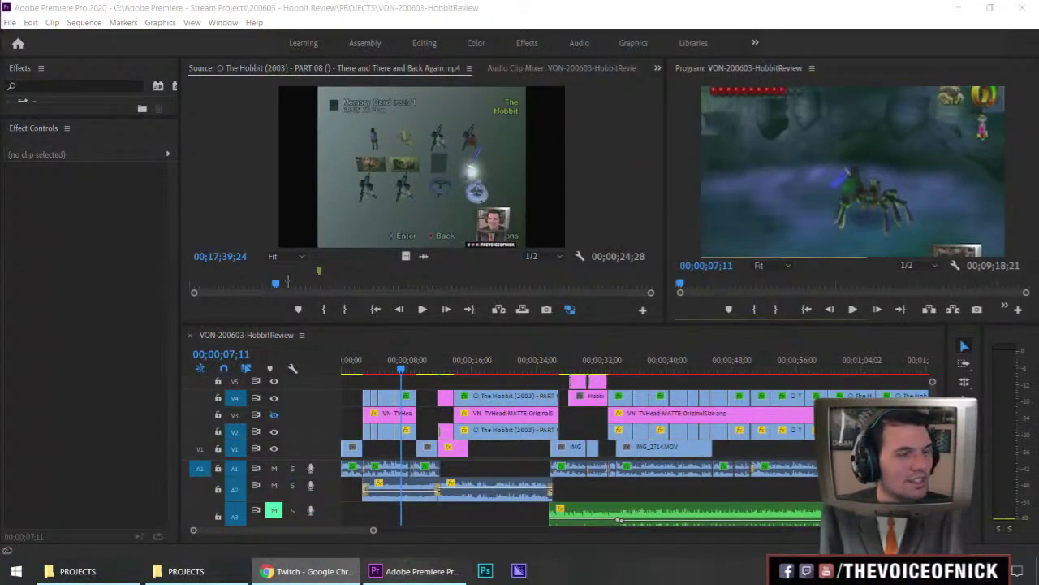
{"action": "left_click", "coordinate": [354, 411]}
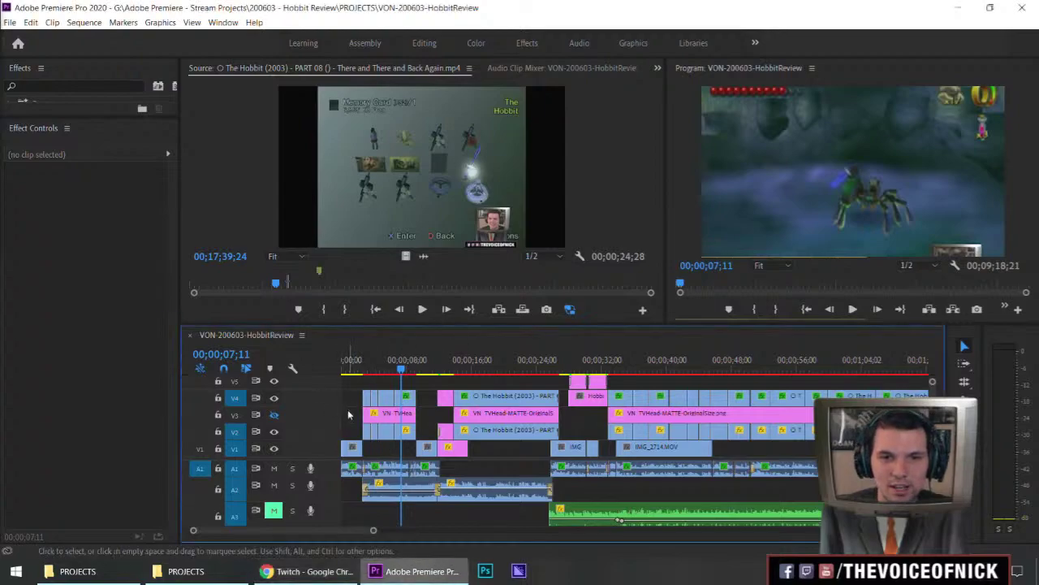
{"action": "scroll", "coordinate": [354, 406], "scroll_direction": "up", "scroll_amount": 3}
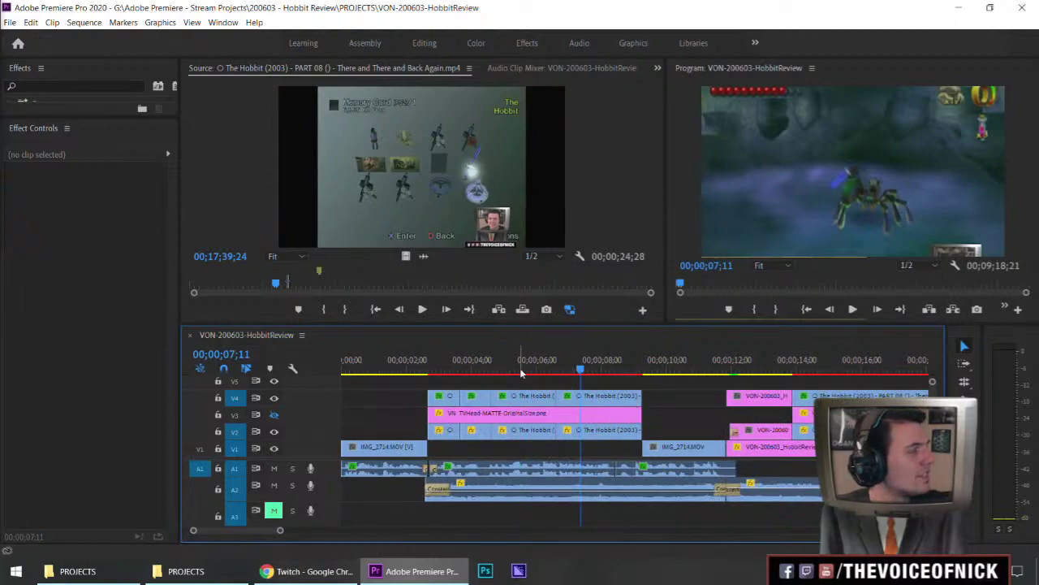
{"action": "key", "text": "minus"}
{"action": "key", "text": "equal"}
{"action": "key", "text": "equal"}
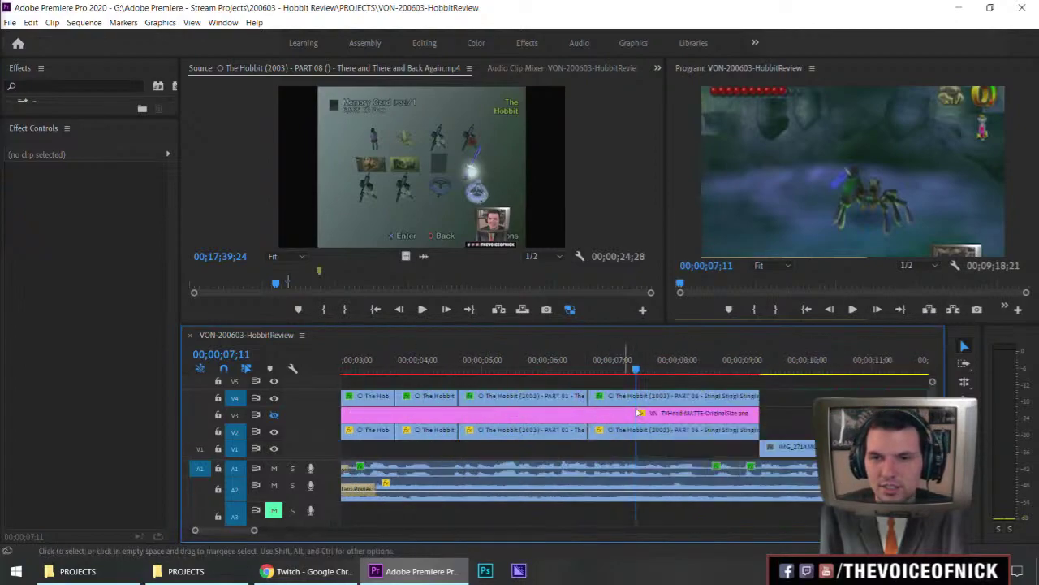
{"action": "key", "text": "minus"}
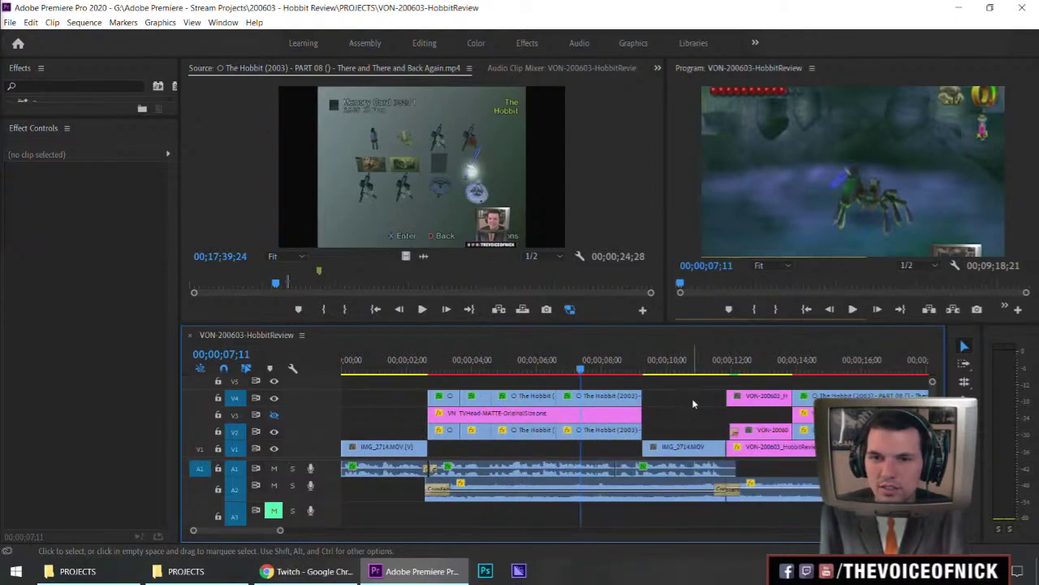
{"action": "key", "text": "minus"}
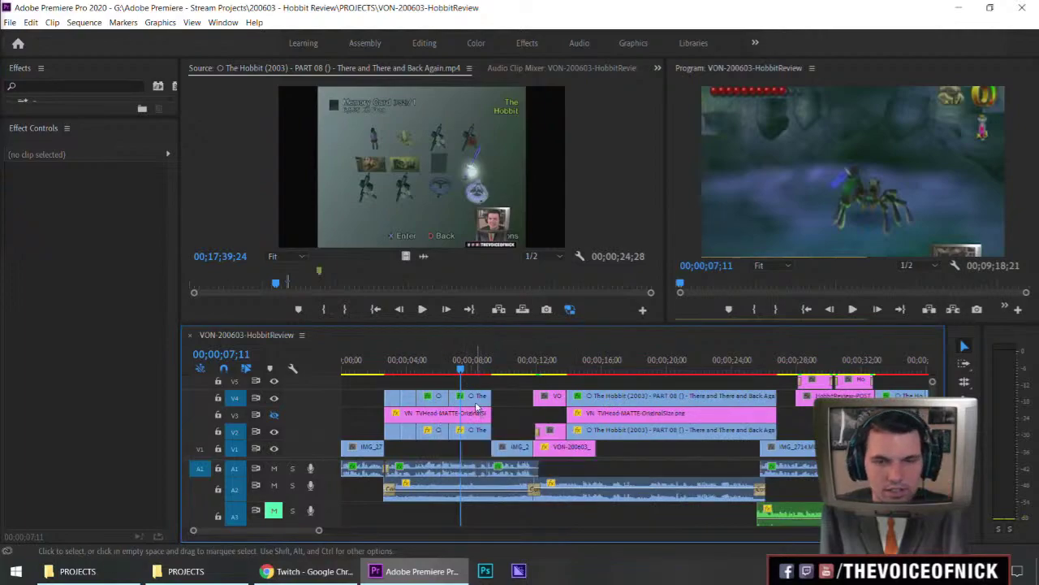
Step: Split the intro TVHead matte on V3 with the Razor tool at each cut between the four gameplay clips
{"action": "key", "text": "equal"}
{"action": "key", "text": "equal"}
{"action": "key", "text": "minus"}
{"action": "key", "text": "c"}
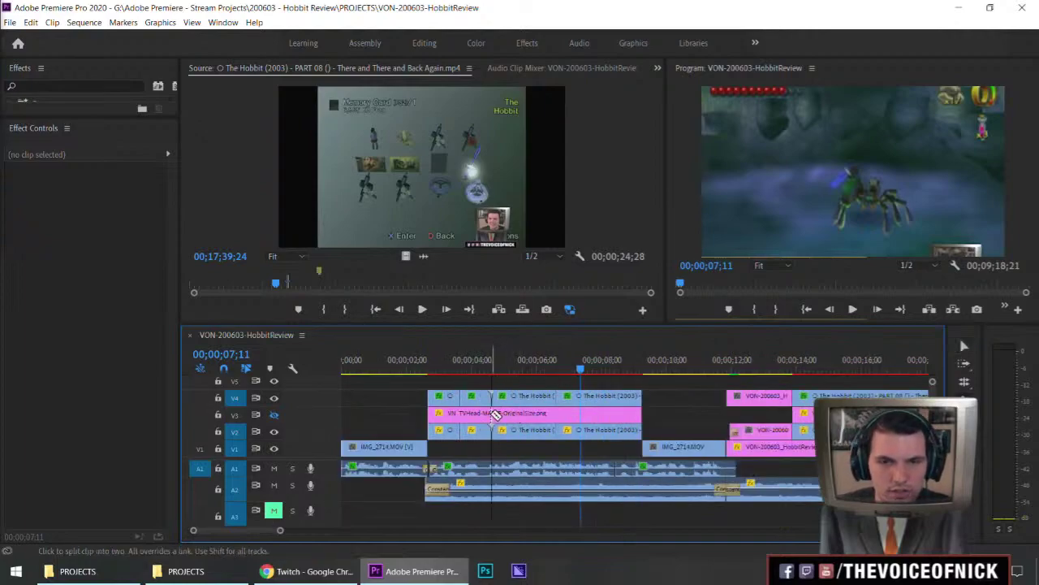
{"action": "left_click", "coordinate": [465, 414]}
{"action": "left_click", "coordinate": [492, 414]}
{"action": "left_click", "coordinate": [558, 413]}
{"action": "key", "text": "v"}
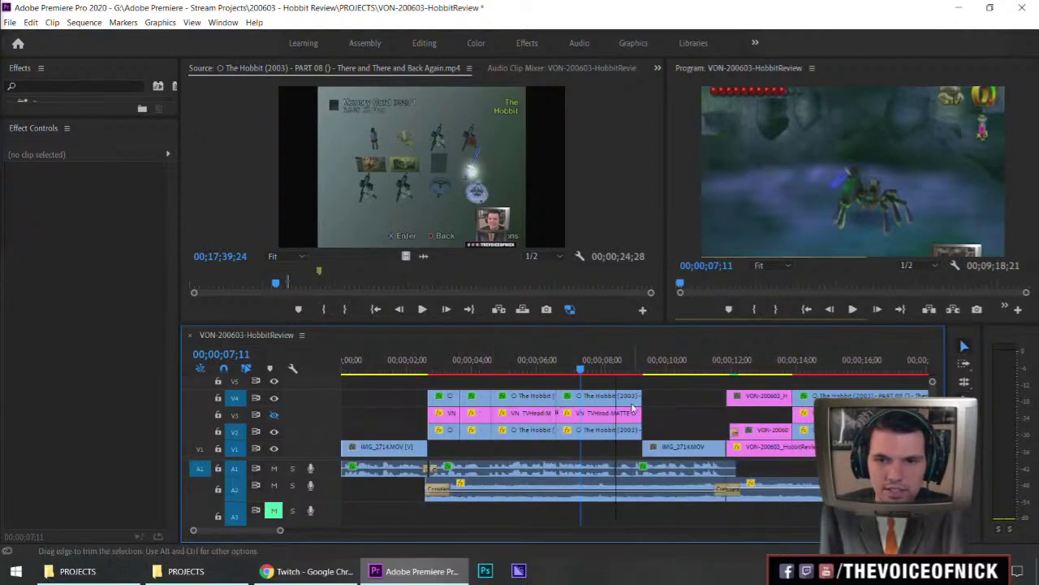
Step: Compare the last intro V4 clip with its Set Matte effect off and on, checking it against the V3 matte
{"action": "left_click", "coordinate": [623, 370]}
{"action": "left_click_drag", "start_coordinate": [597, 375], "coordinate": [538, 375]}
{"action": "left_click", "coordinate": [582, 372]}
{"action": "left_click", "coordinate": [587, 397]}
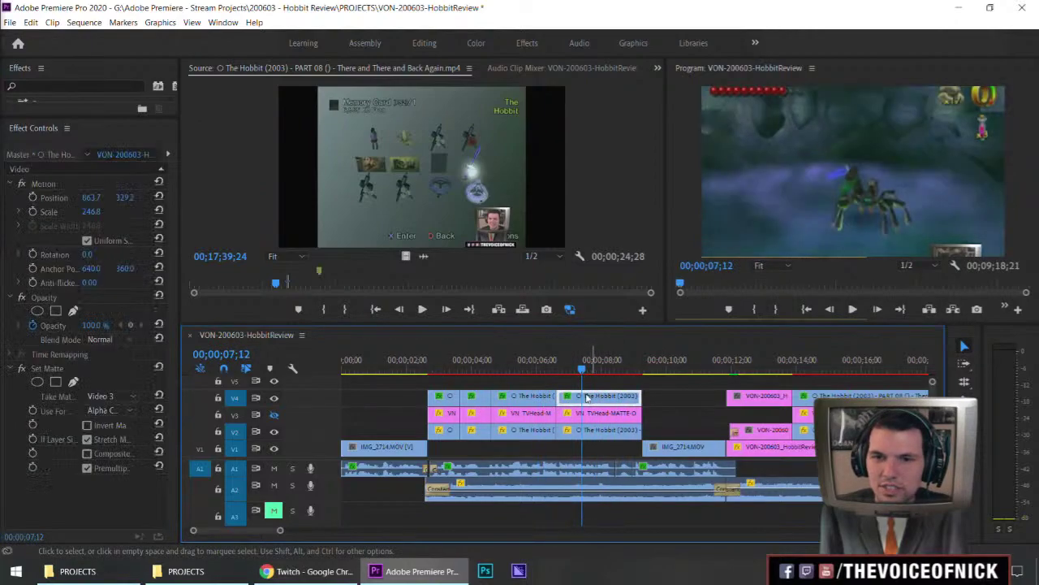
{"action": "left_click", "coordinate": [22, 369]}
{"action": "left_click", "coordinate": [23, 369]}
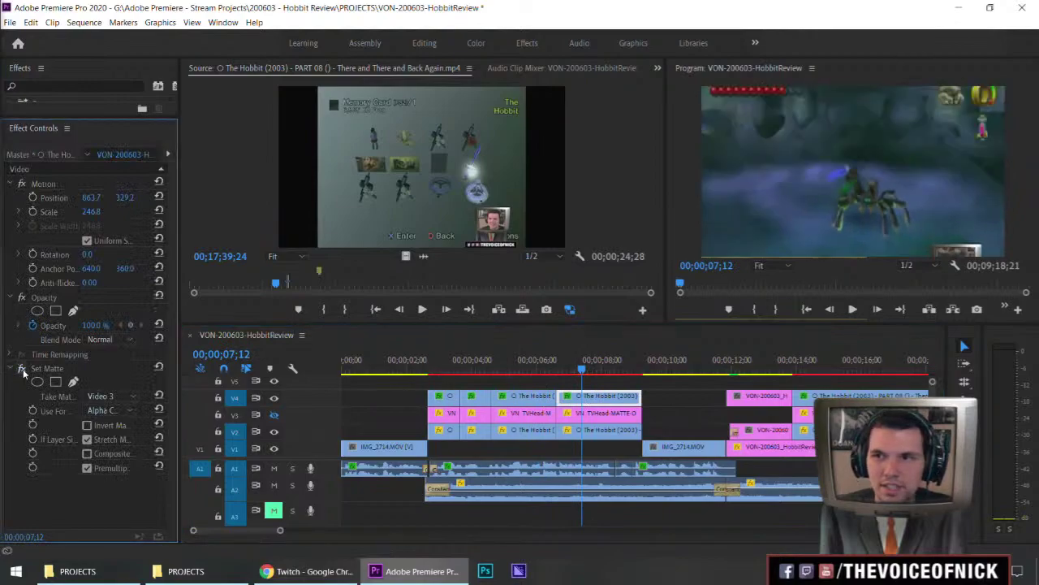
{"action": "left_click", "coordinate": [630, 414]}
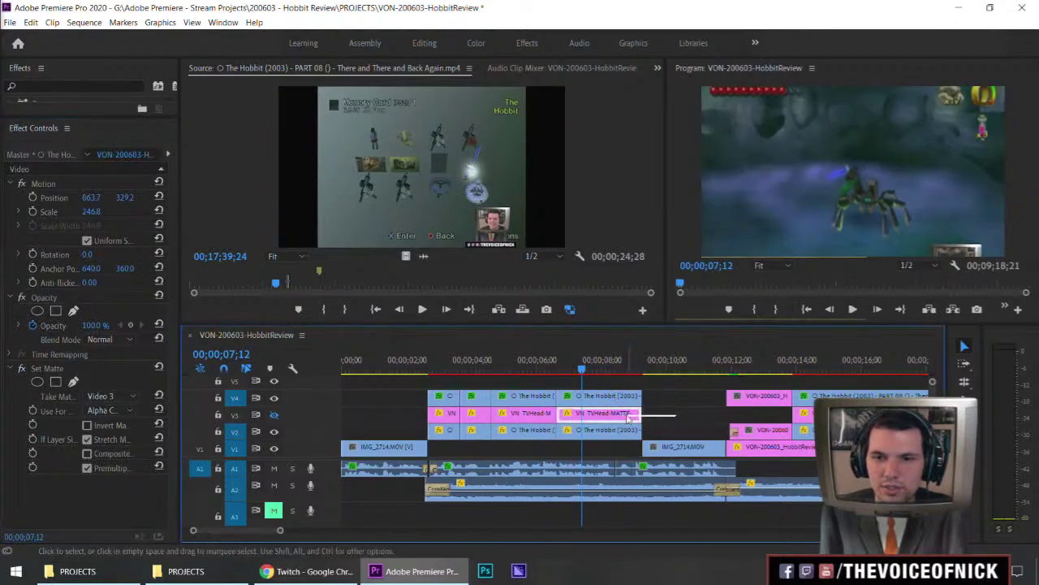
{"action": "left_click", "coordinate": [633, 395]}
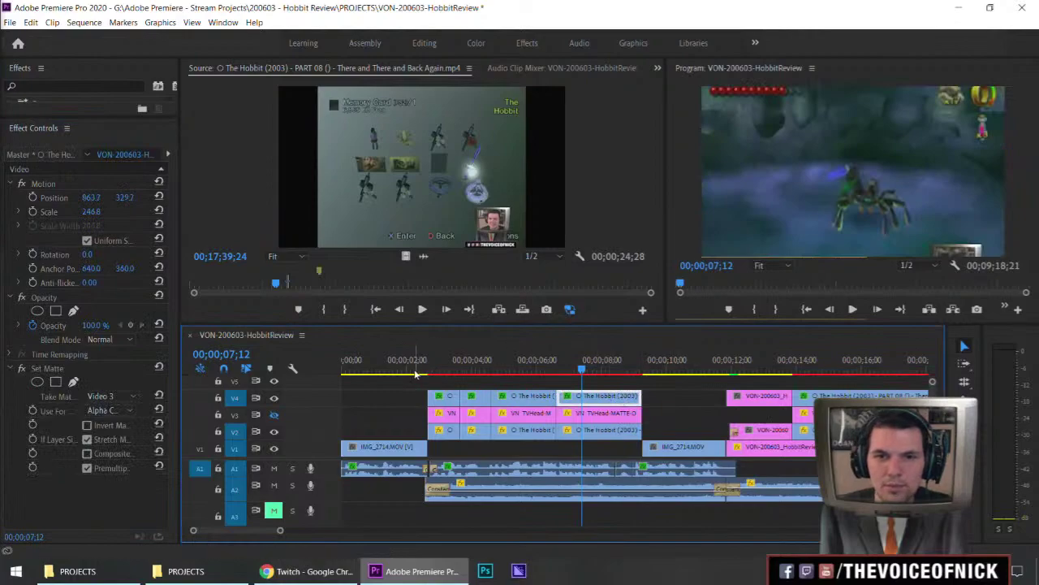
Step: Inspect the first intro V4 clip's Set Matte channel options and its picture around 00;00;03;02
{"action": "left_click", "coordinate": [434, 382]}
{"action": "key", "text": "alt"}
{"action": "left_click", "coordinate": [449, 370]}
{"action": "left_click", "coordinate": [445, 396]}
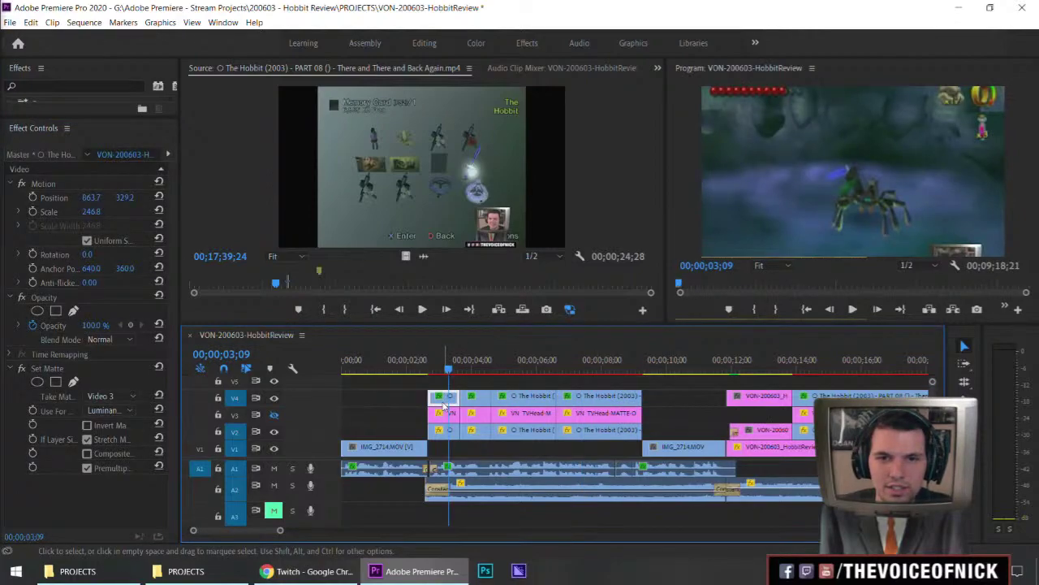
{"action": "left_click", "coordinate": [124, 410]}
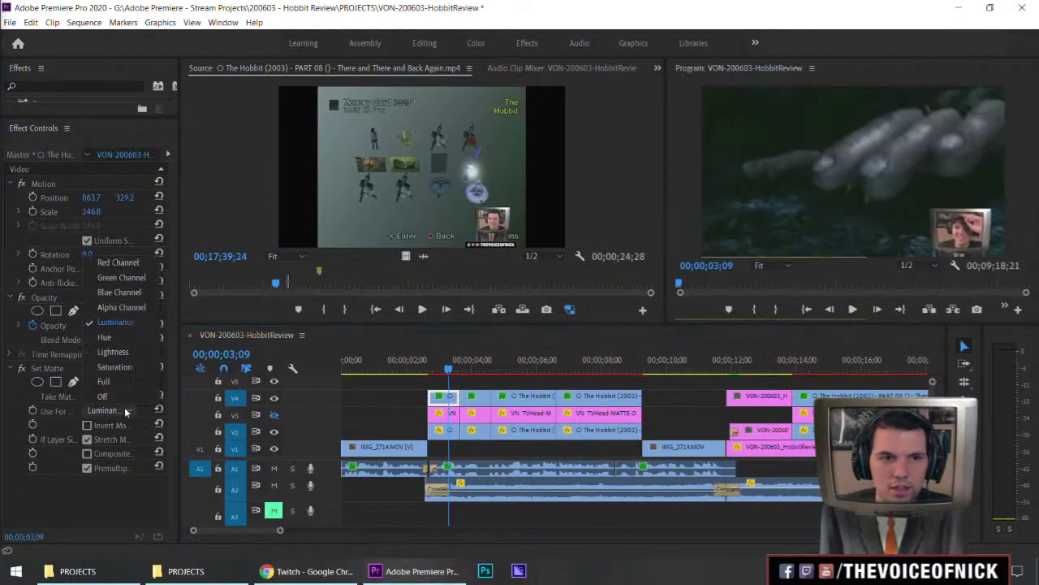
{"action": "left_click", "coordinate": [124, 407]}
{"action": "left_click", "coordinate": [436, 370]}
{"action": "left_click_drag", "start_coordinate": [438, 371], "coordinate": [443, 371]}
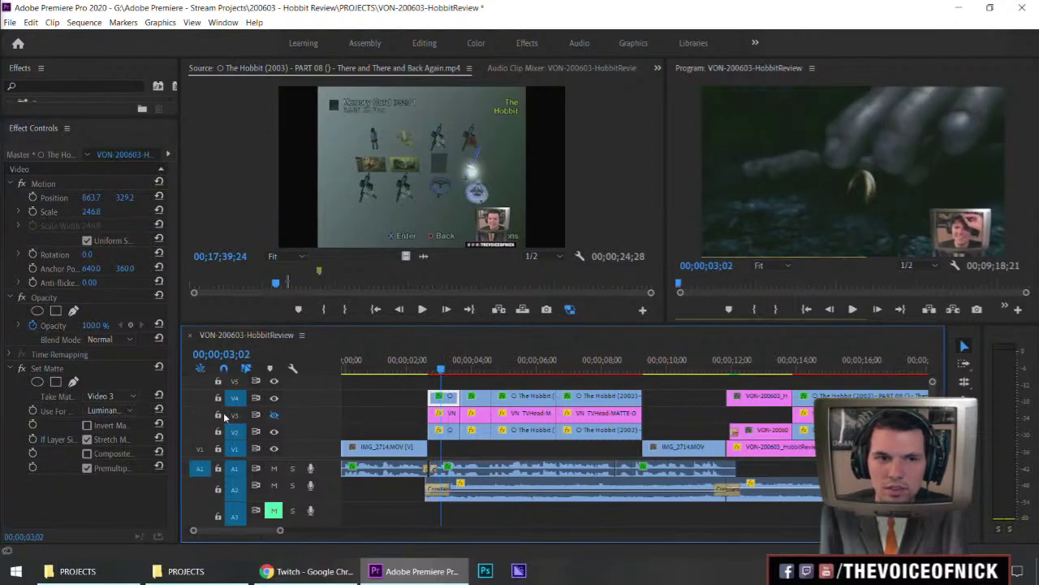
Step: Try Alpha Channel as the Set Matte channel on the first intro V4 clip and return it to Luminance
{"action": "left_click", "coordinate": [115, 410]}
{"action": "left_click", "coordinate": [121, 306]}
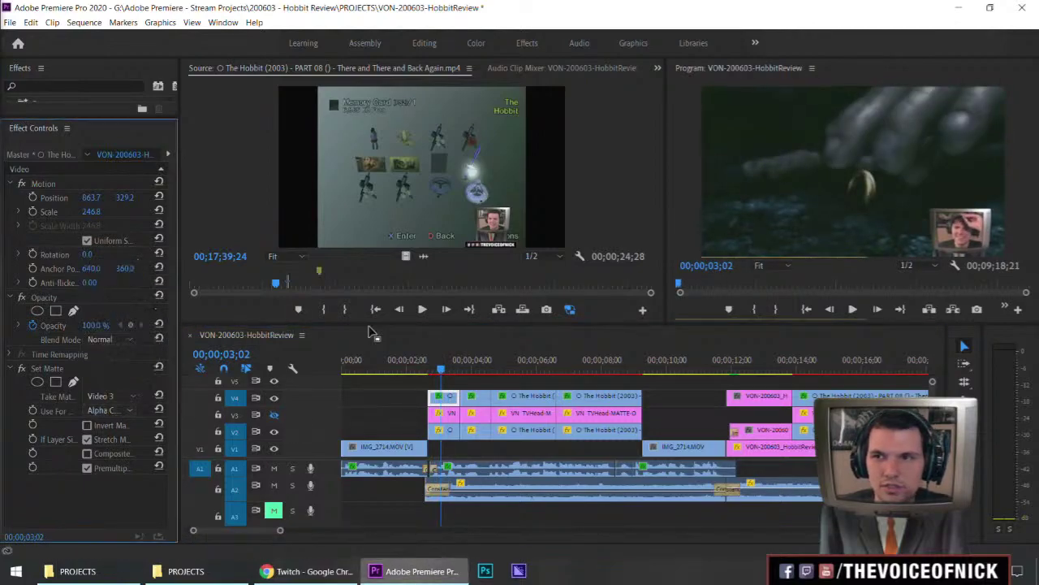
{"action": "left_click", "coordinate": [118, 397]}
{"action": "left_click", "coordinate": [120, 398]}
{"action": "left_click", "coordinate": [114, 411]}
{"action": "left_click", "coordinate": [115, 322]}
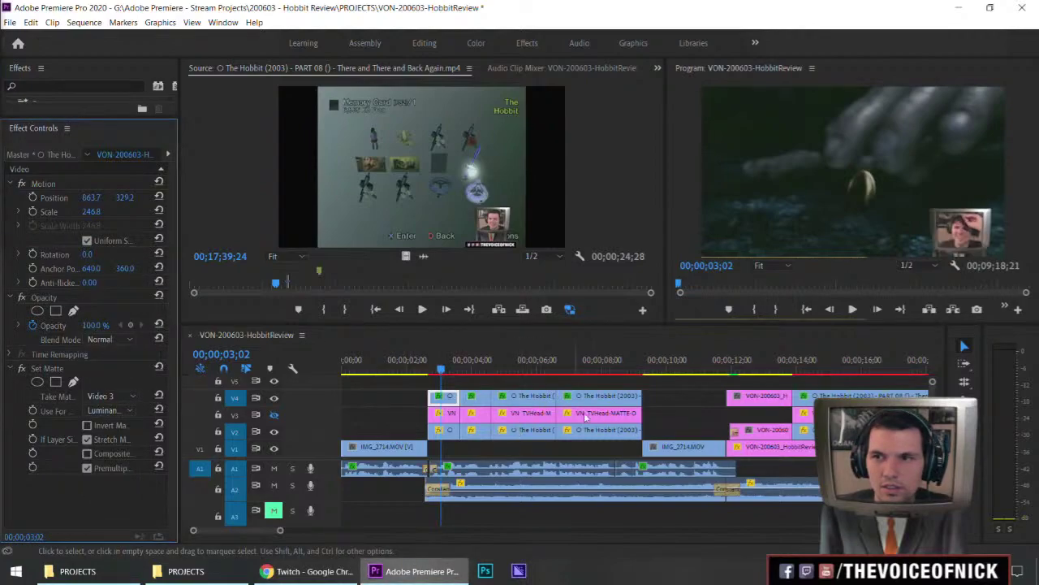
Step: Check the second intro V4 clip's matte and set the third clip's Set Matte channel to Luminance
{"action": "left_click", "coordinate": [471, 399]}
{"action": "left_click", "coordinate": [473, 365]}
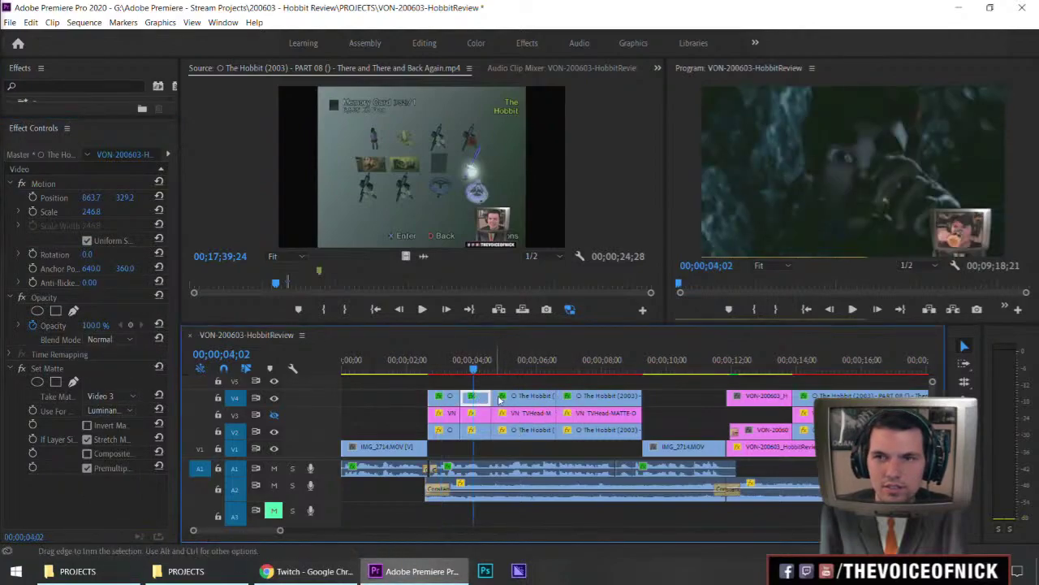
{"action": "left_click_drag", "start_coordinate": [473, 369], "coordinate": [532, 371]}
{"action": "left_click", "coordinate": [110, 410]}
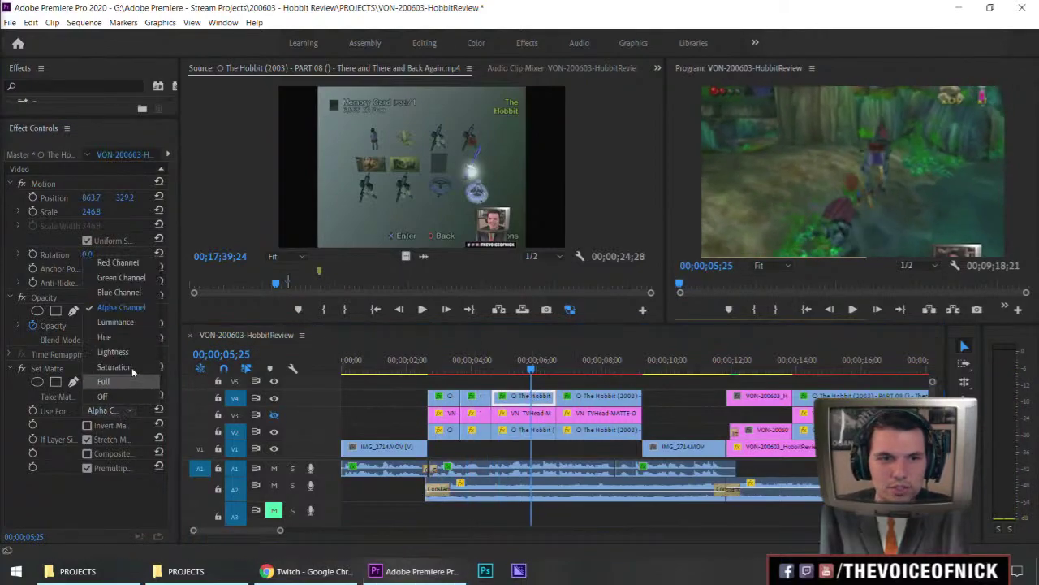
{"action": "left_click", "coordinate": [116, 322]}
{"action": "left_click", "coordinate": [514, 373]}
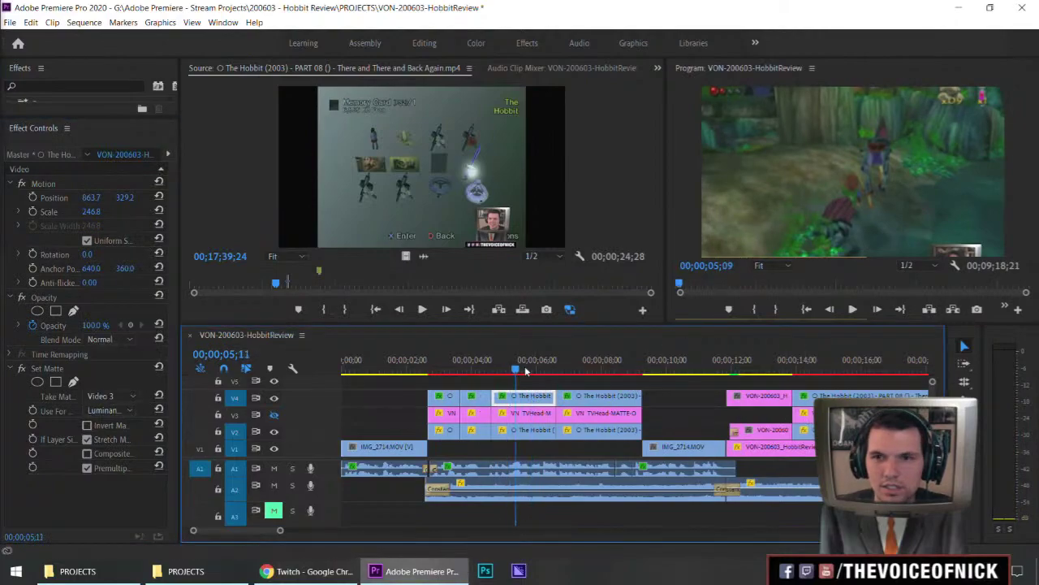
Step: Move the first three intro clips from V4 up to V5, keeping the third clip's Set Matte on Luminance
{"action": "left_click_drag", "start_coordinate": [529, 397], "coordinate": [520, 371]}
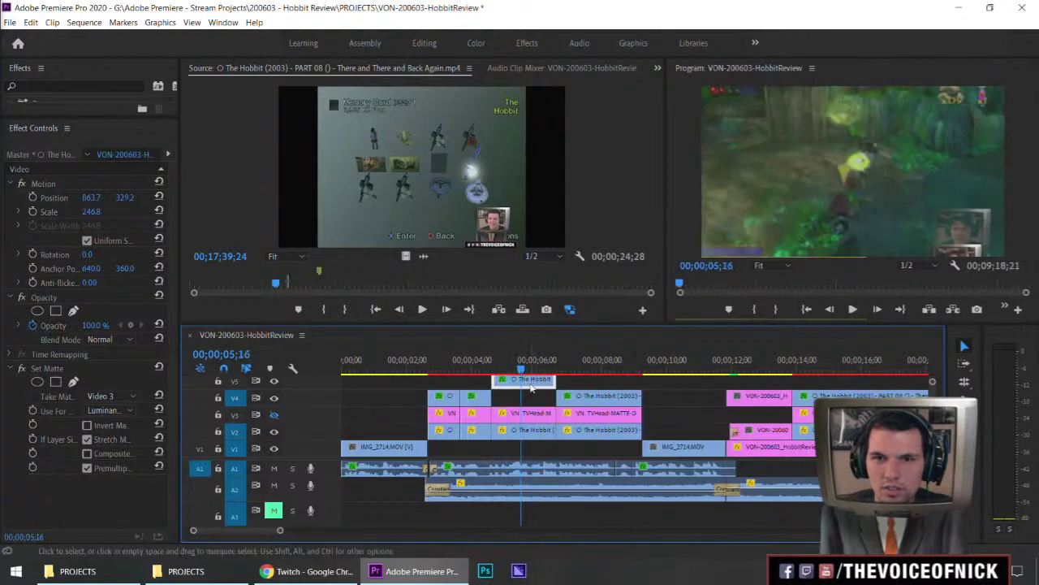
{"action": "left_click", "coordinate": [119, 408]}
{"action": "left_click", "coordinate": [120, 322]}
{"action": "left_click", "coordinate": [471, 397]}
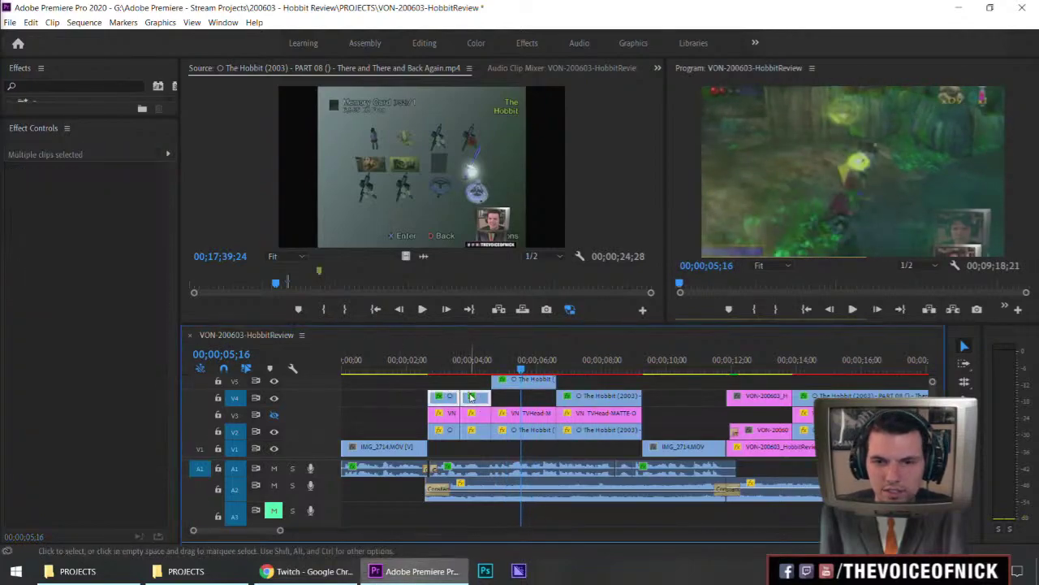
{"action": "left_click_drag", "start_coordinate": [471, 397], "coordinate": [519, 361]}
Step: Set the Set Matte channel of the third intro clip on V5 to Alpha Channel
{"action": "left_click", "coordinate": [526, 379]}
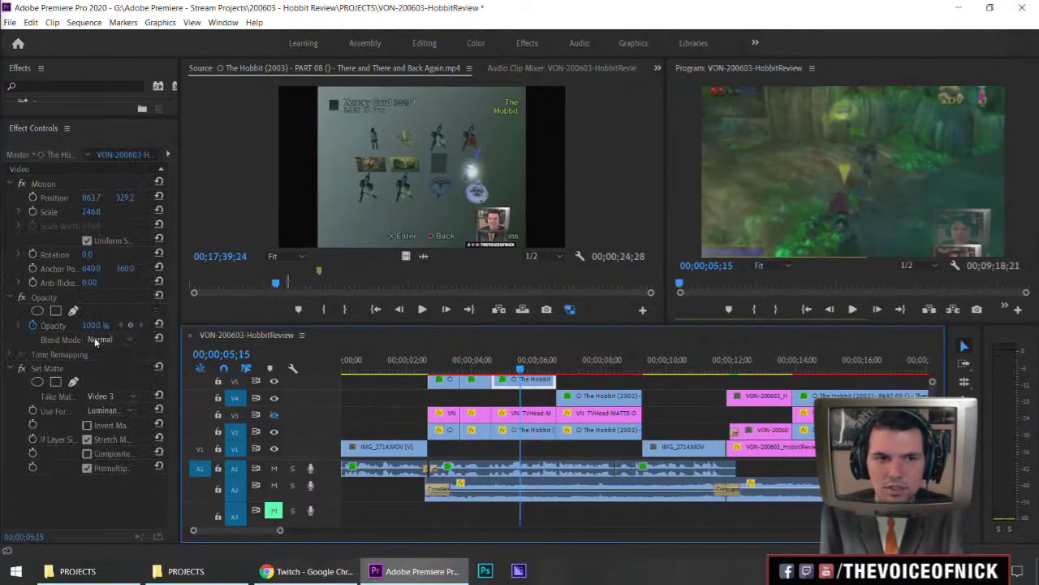
{"action": "left_click", "coordinate": [103, 411]}
{"action": "left_click", "coordinate": [122, 309]}
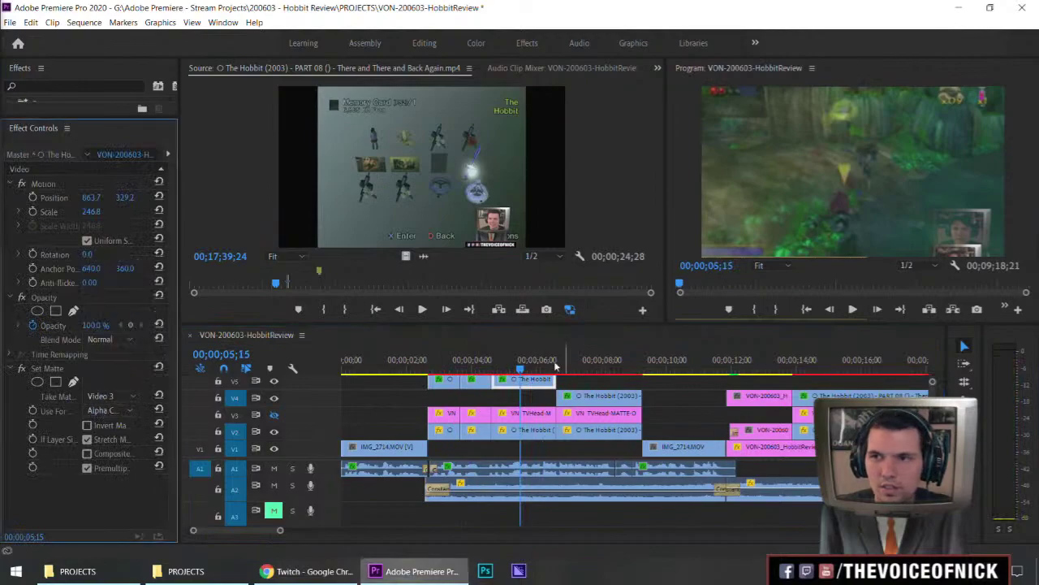
Step: Move the three intro clips from V5 back down to V4 and scrub through them to about 00;00;04;14
{"action": "left_click", "coordinate": [533, 387]}
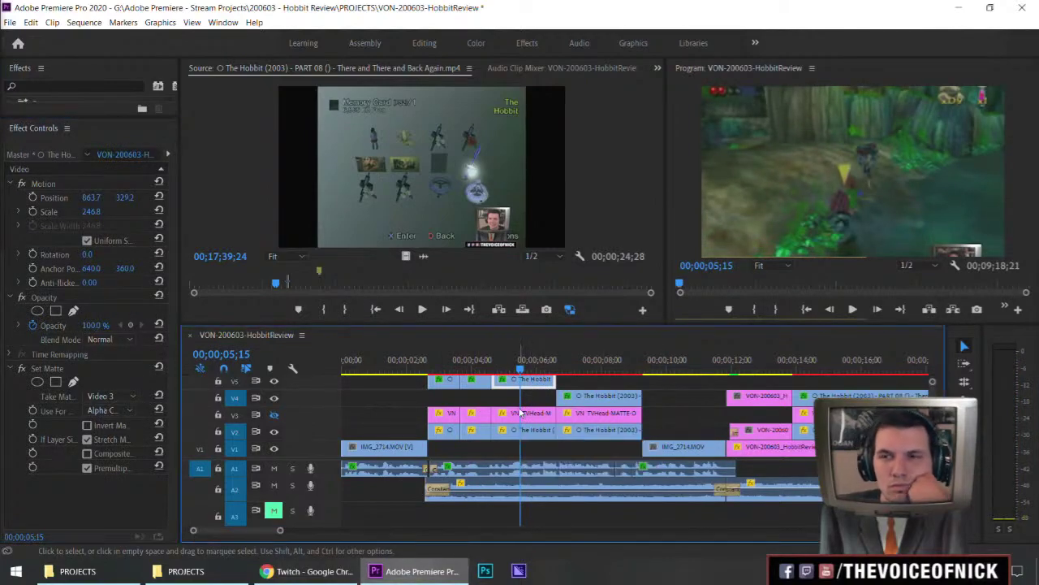
{"action": "left_click_drag", "start_coordinate": [531, 386], "coordinate": [532, 398]}
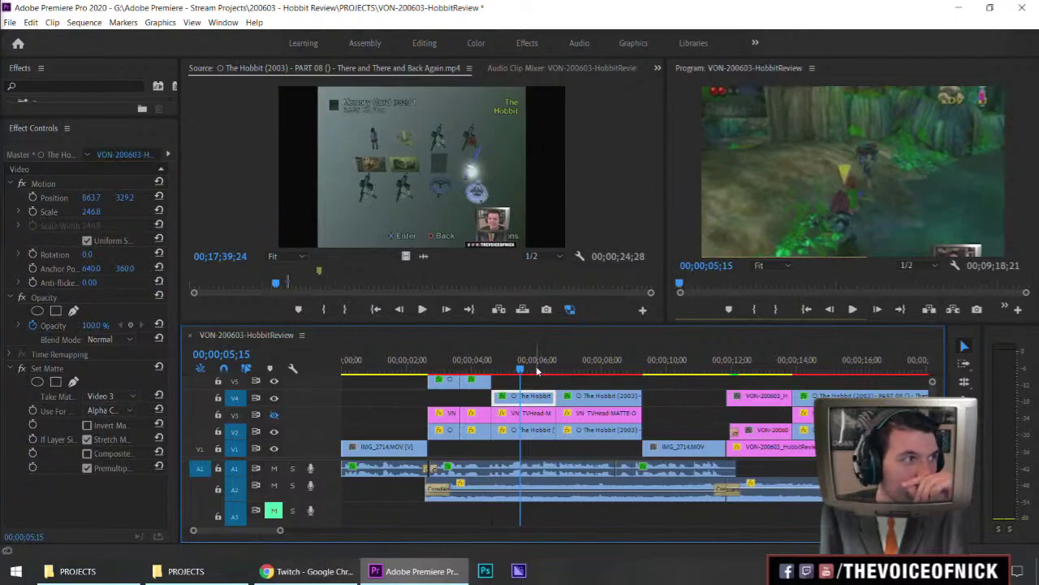
{"action": "left_click_drag", "start_coordinate": [537, 365], "coordinate": [412, 381]}
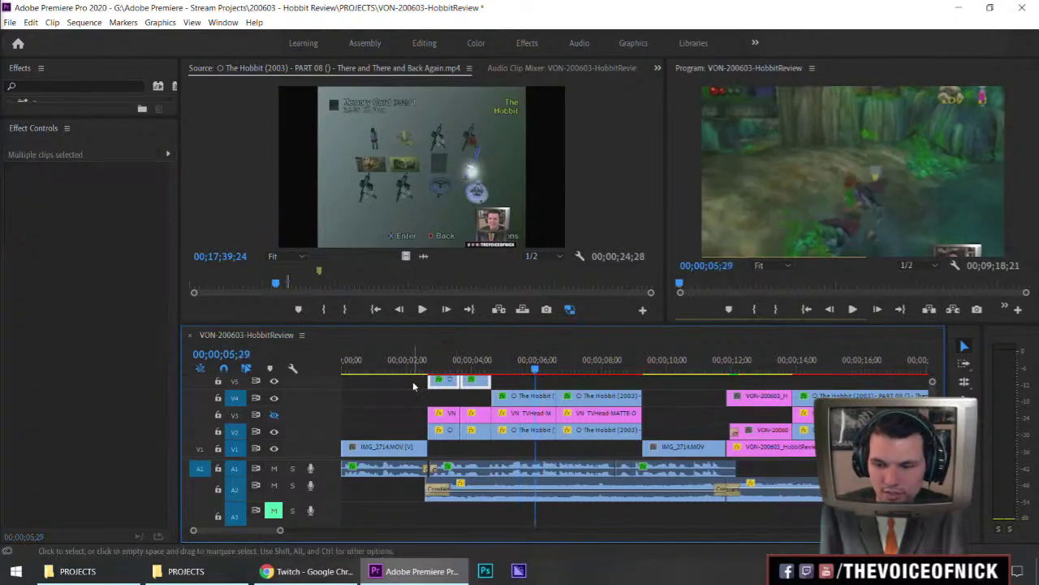
{"action": "key", "text": "alt+Down"}
{"action": "left_click", "coordinate": [488, 368]}
{"action": "left_click_drag", "start_coordinate": [490, 368], "coordinate": [492, 378]}
{"action": "left_click_drag", "start_coordinate": [423, 378], "coordinate": [433, 379]}
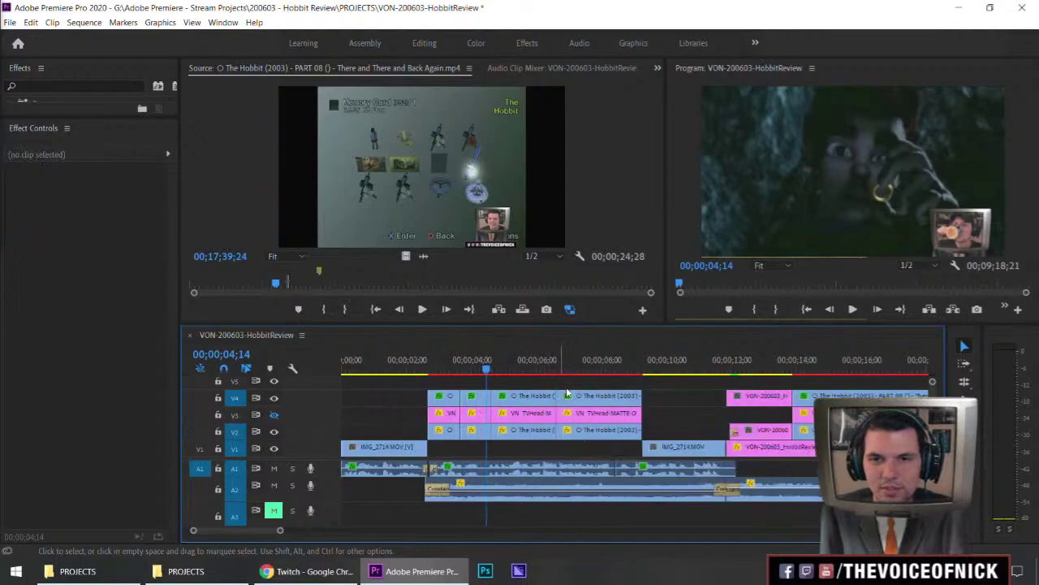
{"action": "scroll", "coordinate": [646, 380], "scroll_direction": "up", "scroll_amount": 1}
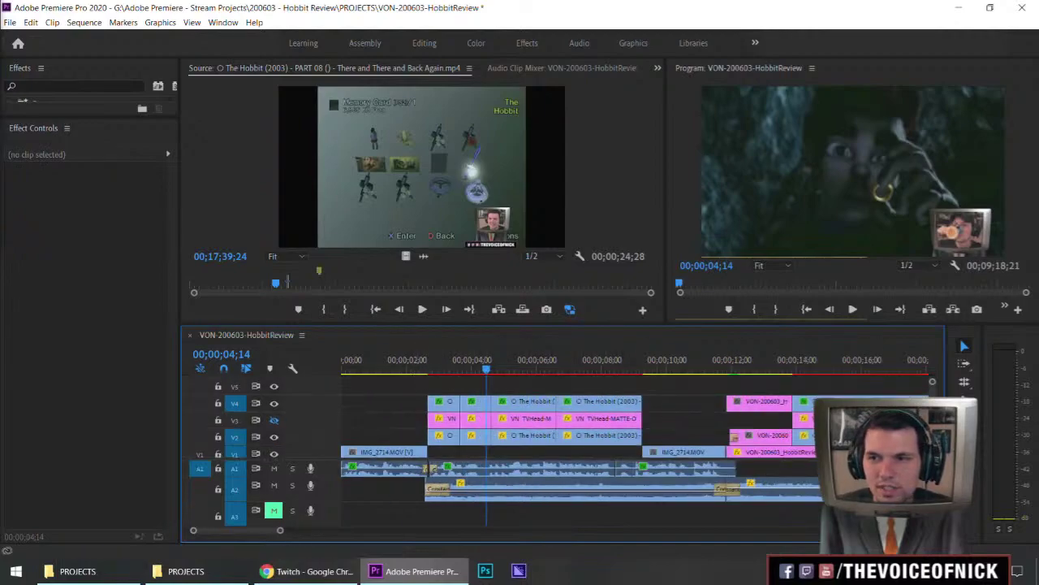
Step: Scrub the intro to about 00;00;05;27 and select the third gameplay clip on V4
{"action": "scroll", "coordinate": [646, 389], "scroll_direction": "down", "scroll_amount": 1}
{"action": "left_click_drag", "start_coordinate": [609, 379], "coordinate": [664, 385]}
{"action": "key", "text": "="}
{"action": "key", "text": "-"}
{"action": "left_click_drag", "start_coordinate": [554, 366], "coordinate": [533, 366]}
{"action": "key", "text": "="}
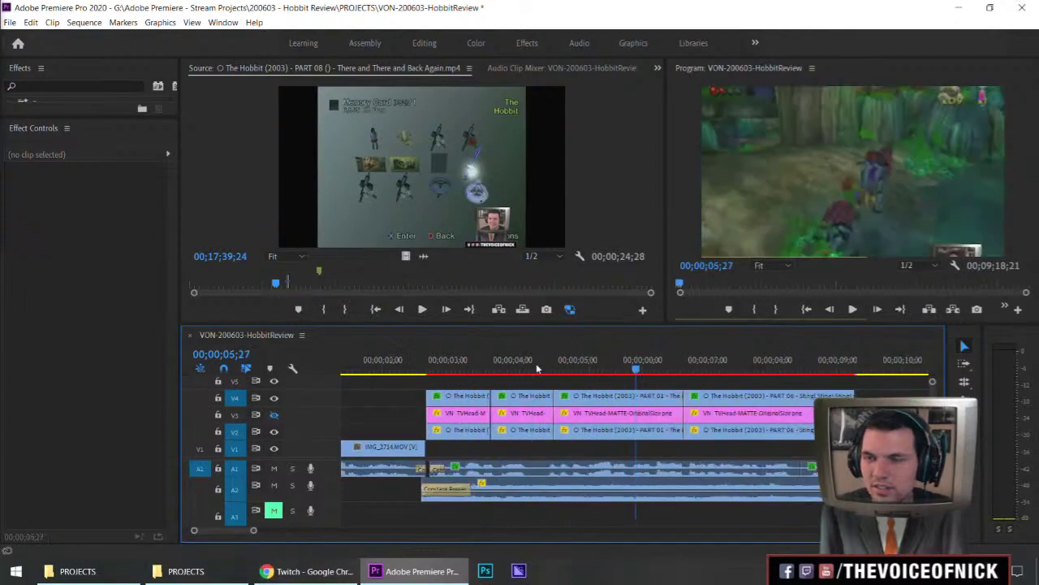
{"action": "left_click", "coordinate": [610, 395]}
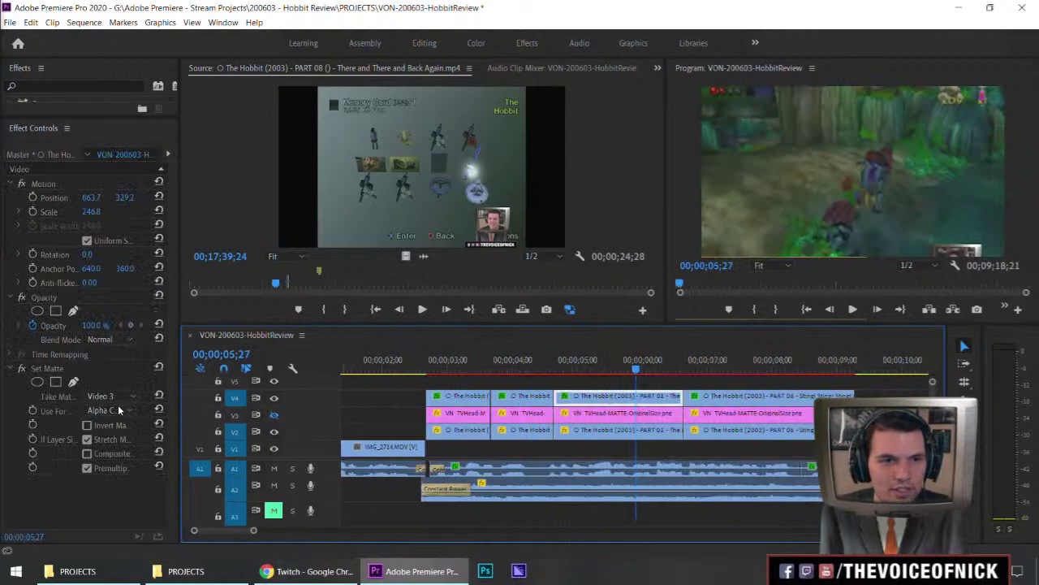
Step: Try Video 5 as the clip's Set Matte source and an inverted matte, restoring Video 3 and the non-inverted matte
{"action": "left_click", "coordinate": [122, 397]}
{"action": "left_click", "coordinate": [105, 457]}
{"action": "left_click", "coordinate": [119, 396]}
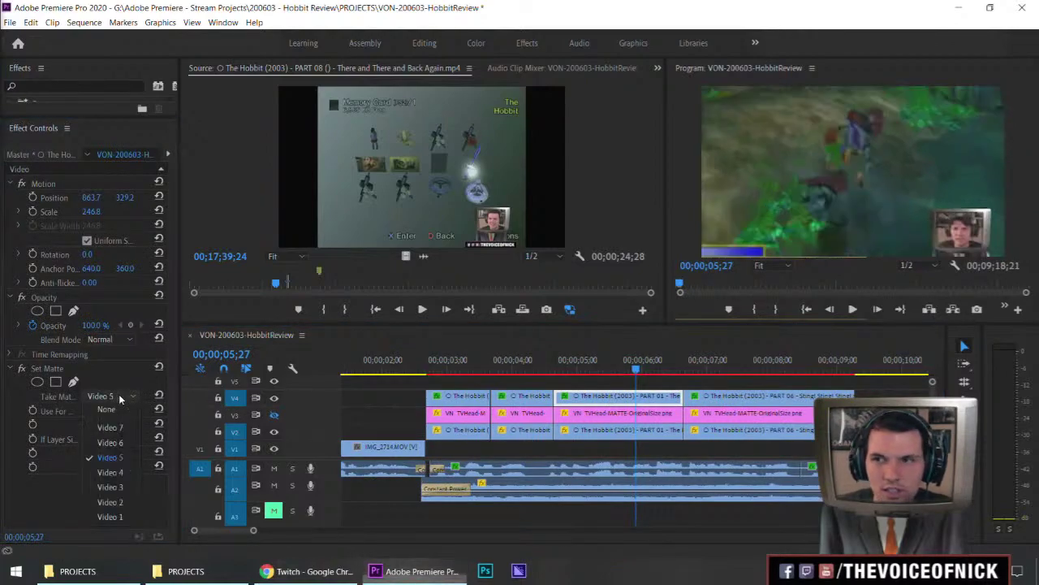
{"action": "left_click", "coordinate": [111, 486]}
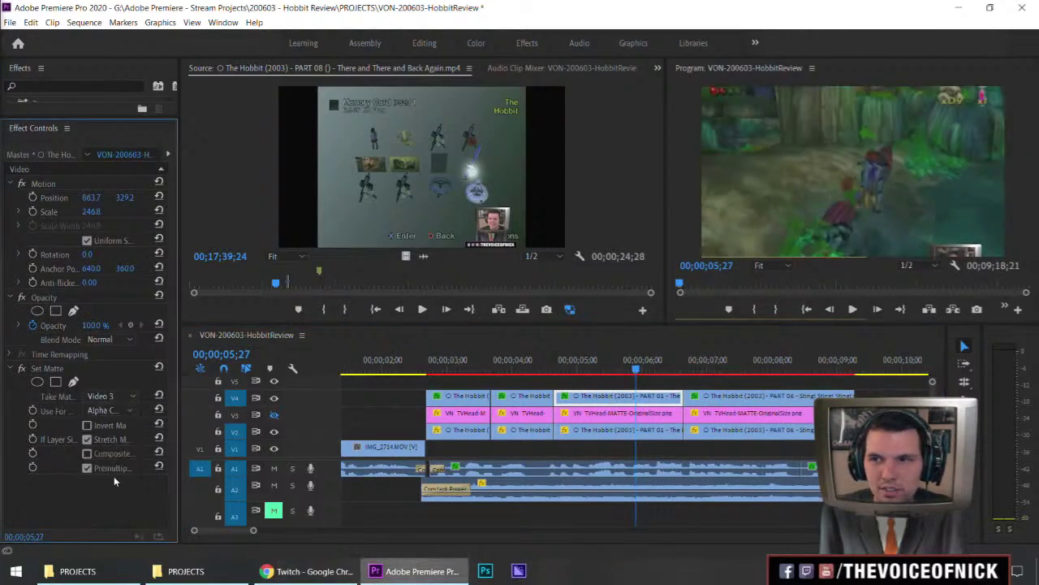
{"action": "left_click", "coordinate": [87, 425]}
{"action": "left_click", "coordinate": [87, 425]}
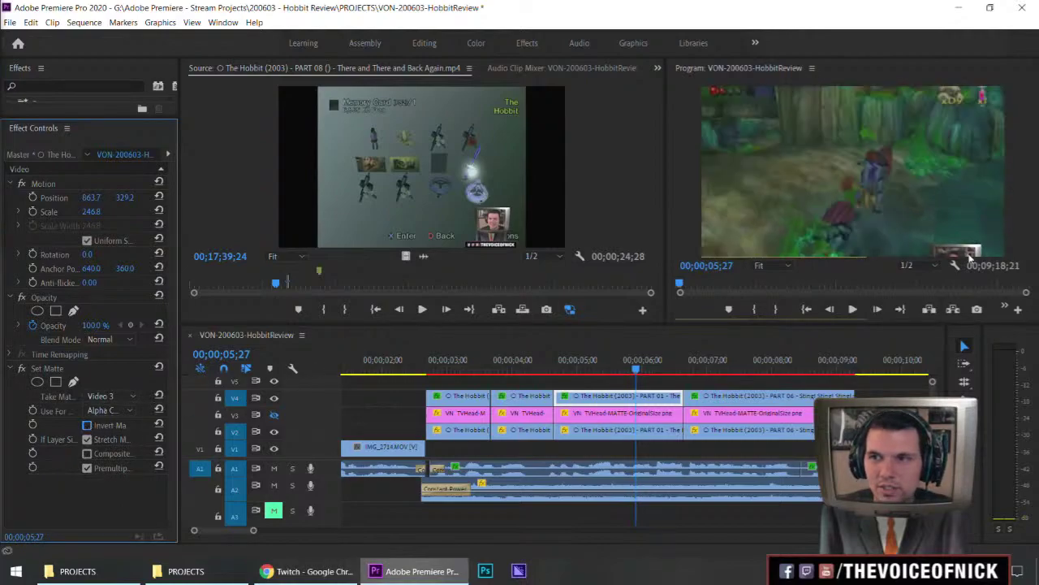
Step: Turn on the Set Matte Composite option for the third and fourth intro gameplay clips on V4
{"action": "left_click", "coordinate": [88, 453]}
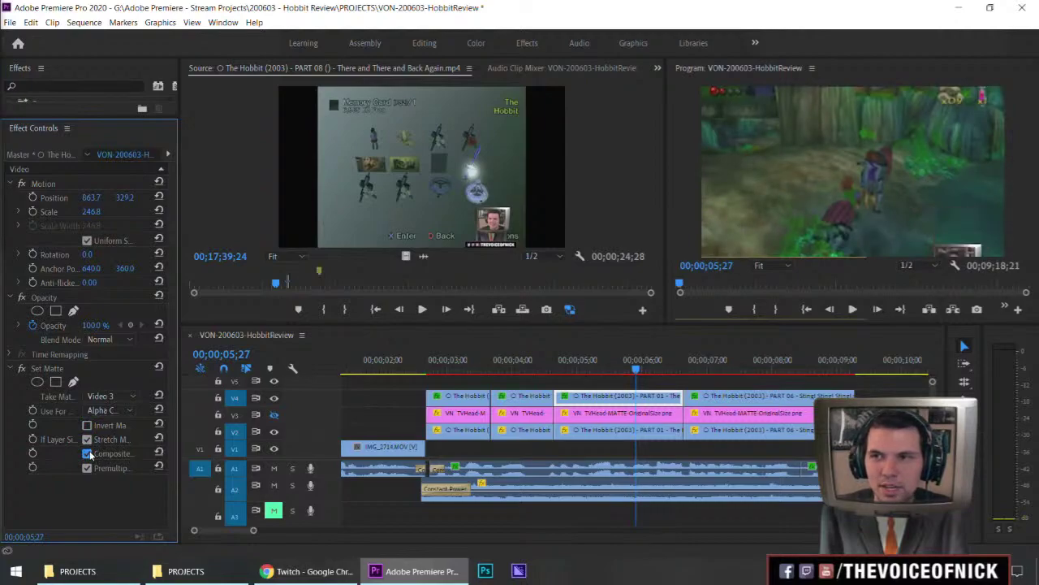
{"action": "left_click", "coordinate": [537, 363]}
{"action": "left_click", "coordinate": [705, 367]}
{"action": "left_click", "coordinate": [689, 396]}
{"action": "left_click", "coordinate": [88, 454]}
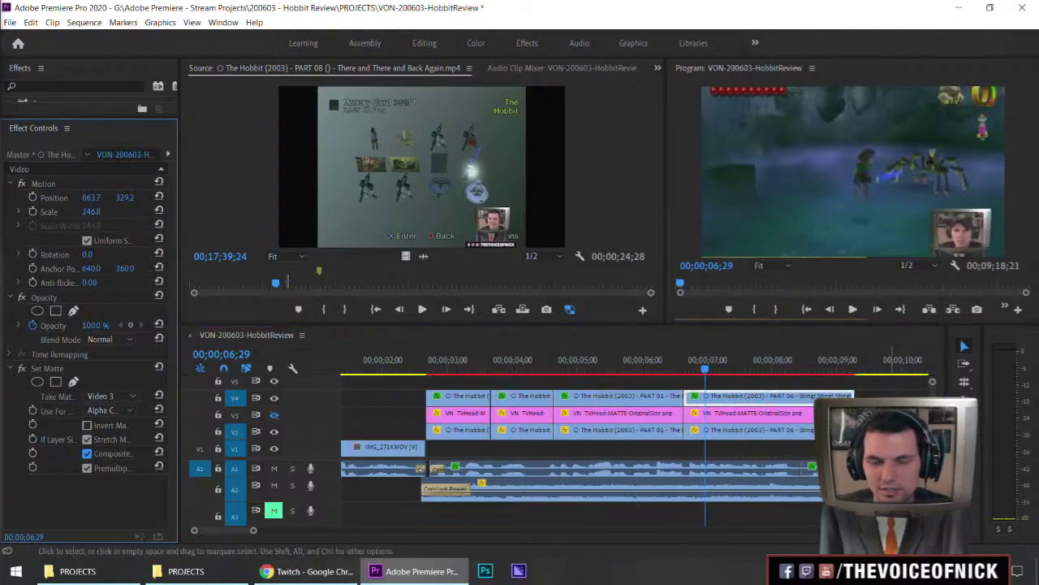
Step: Examine the TV-head matte past the title card, scrubbing the long PART 08 clip on V4 around 00;00;15;17 to 00;00;22;15
{"action": "left_click", "coordinate": [893, 396]}
{"action": "key", "text": "minus"}
{"action": "left_click", "coordinate": [690, 399]}
{"action": "left_click", "coordinate": [742, 374]}
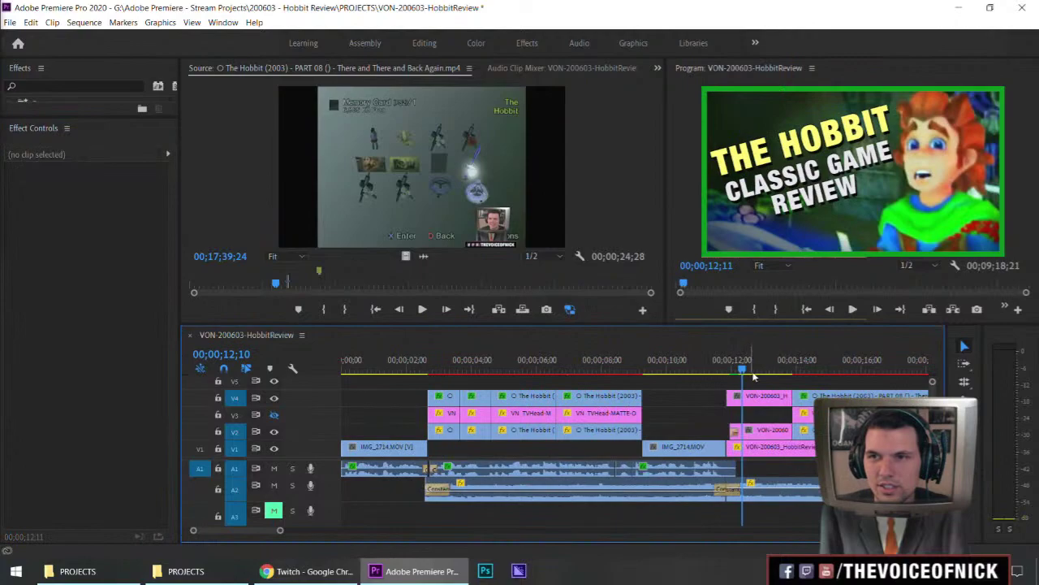
{"action": "scroll", "coordinate": [752, 387], "scroll_direction": "down", "scroll_amount": 1}
{"action": "left_click", "coordinate": [741, 372]}
{"action": "scroll", "coordinate": [741, 380], "scroll_direction": "down", "scroll_amount": 2}
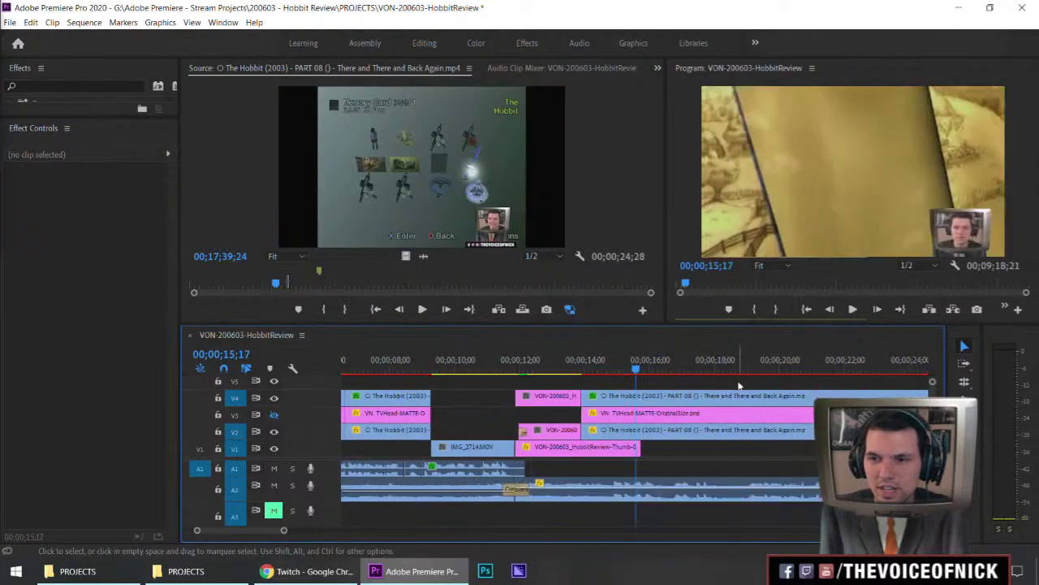
{"action": "key", "text": "minus"}
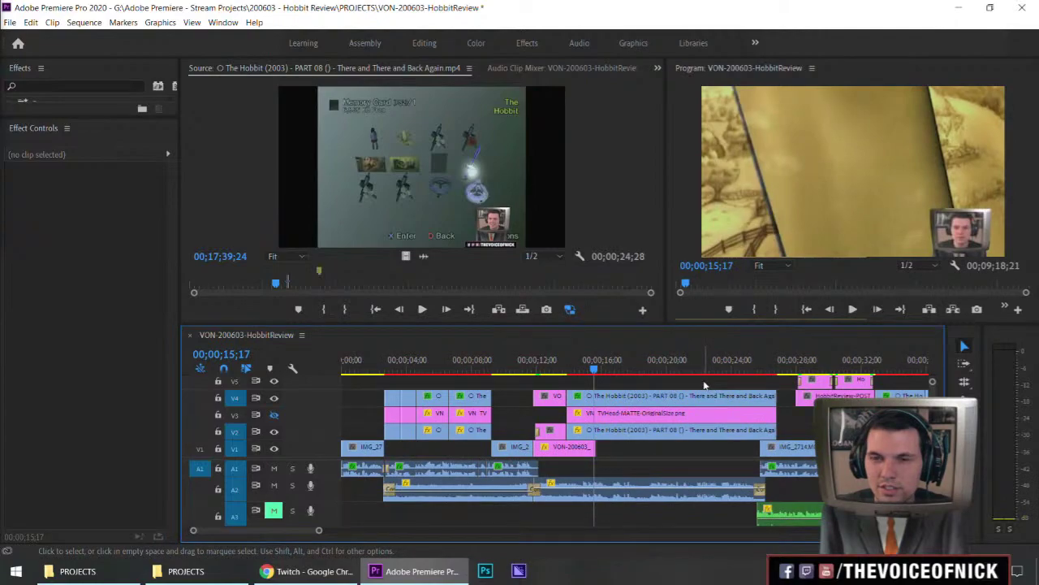
{"action": "left_click", "coordinate": [671, 395]}
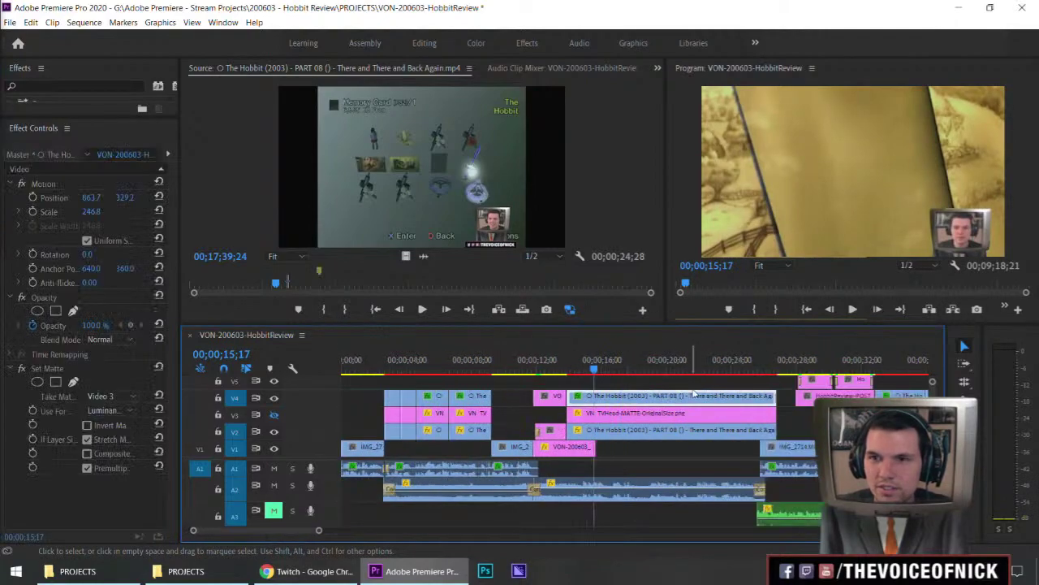
{"action": "left_click_drag", "start_coordinate": [796, 370], "coordinate": [707, 384]}
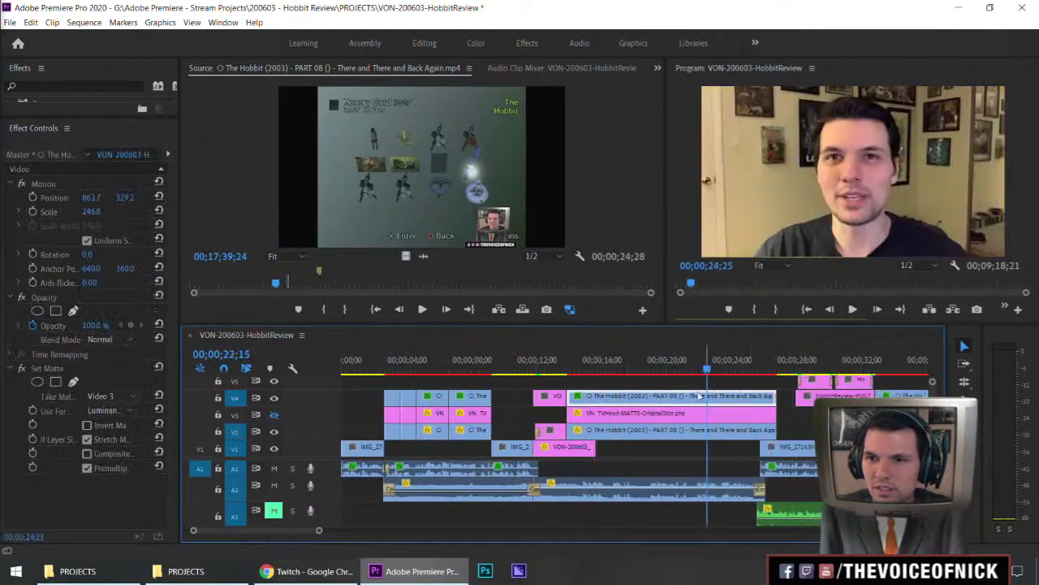
{"action": "left_click", "coordinate": [690, 383]}
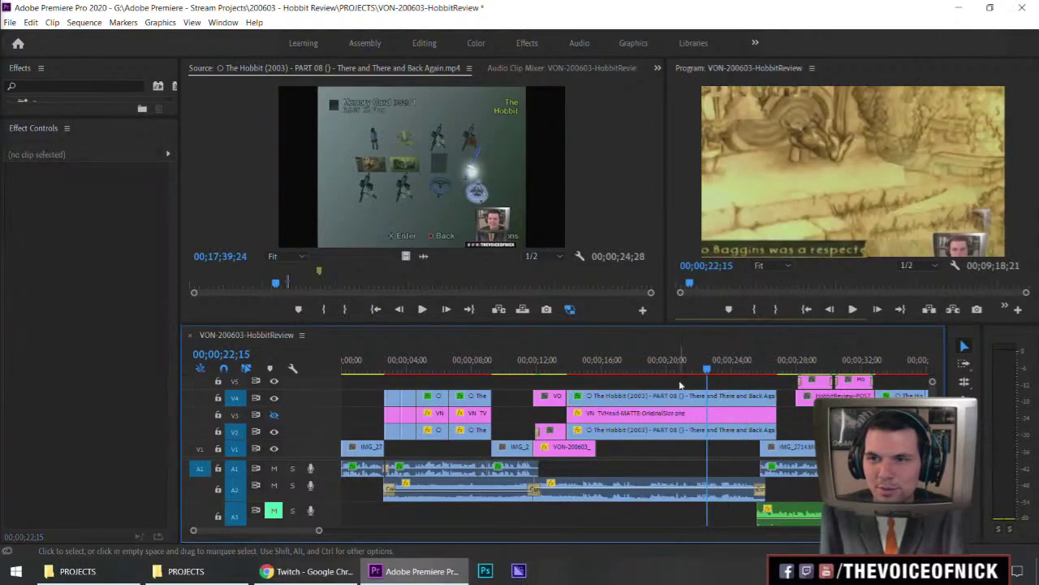
Step: Turn on the Set Matte Composite option for the PART 08 clip on V4 and check it at about 00;00;19;02
{"action": "left_click", "coordinate": [720, 396]}
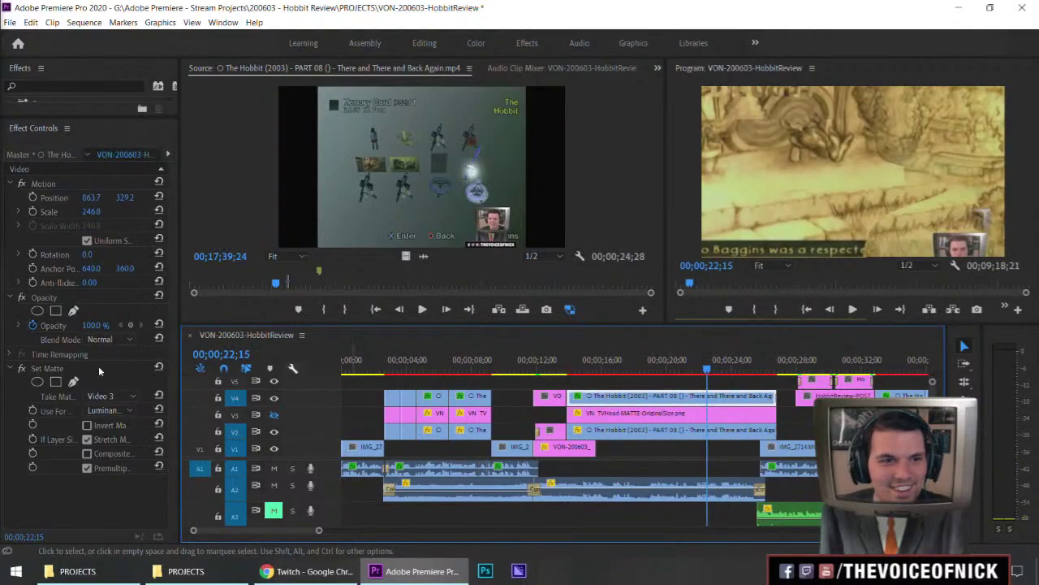
{"action": "left_click", "coordinate": [87, 467]}
{"action": "left_click", "coordinate": [87, 453]}
{"action": "left_click", "coordinate": [651, 373]}
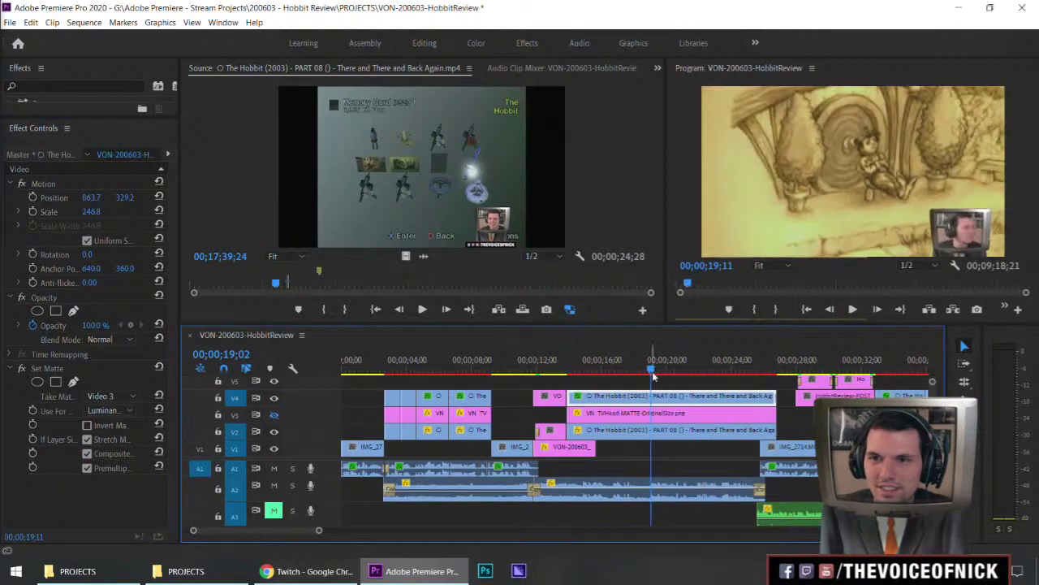
{"action": "left_click", "coordinate": [88, 453]}
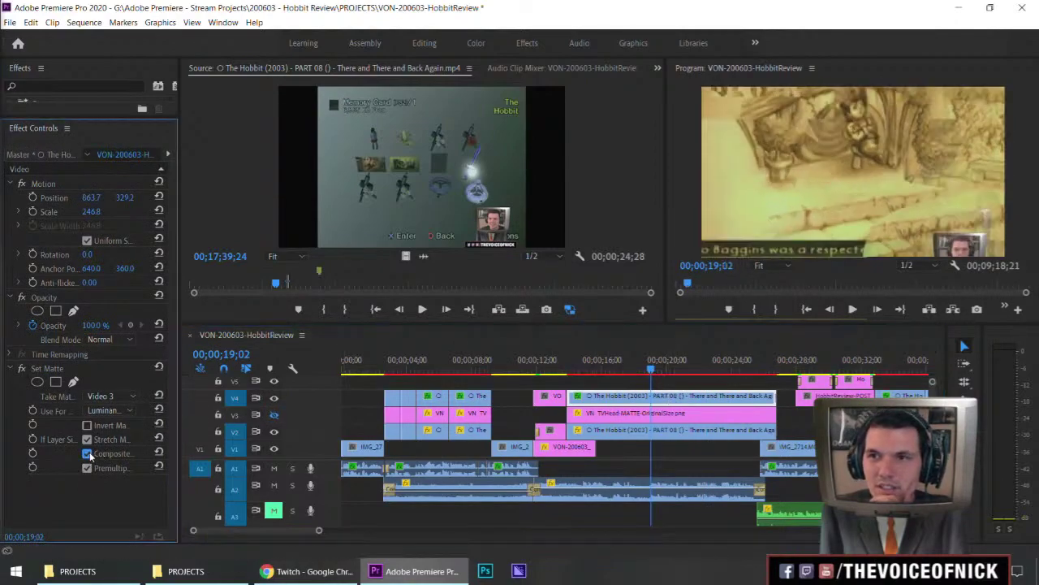
{"action": "left_click", "coordinate": [678, 392]}
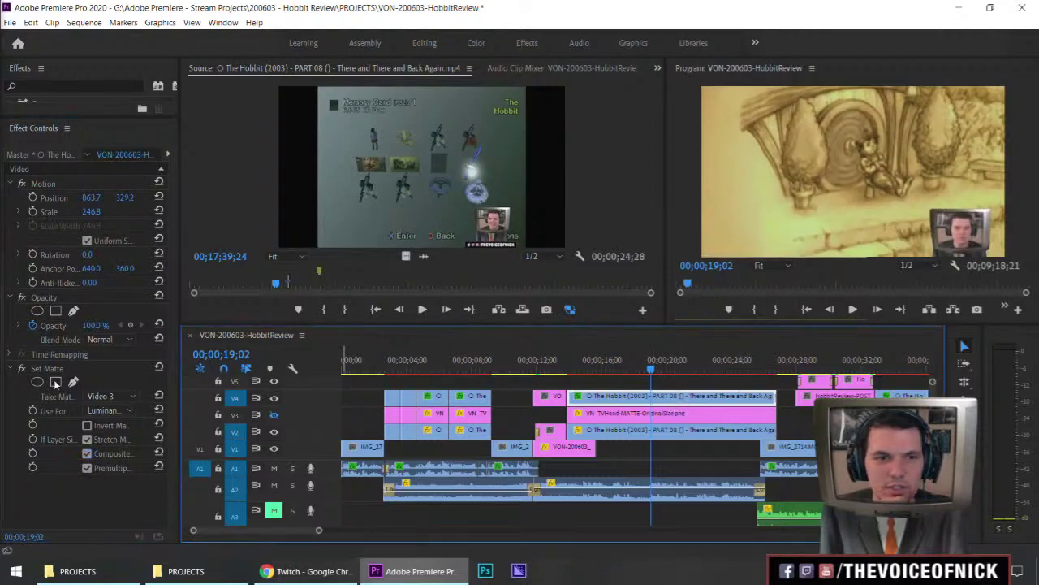
Step: Disable the PART 08 clip on V4 to compare the picture, and undo the disabling
{"action": "right_click", "coordinate": [602, 396]}
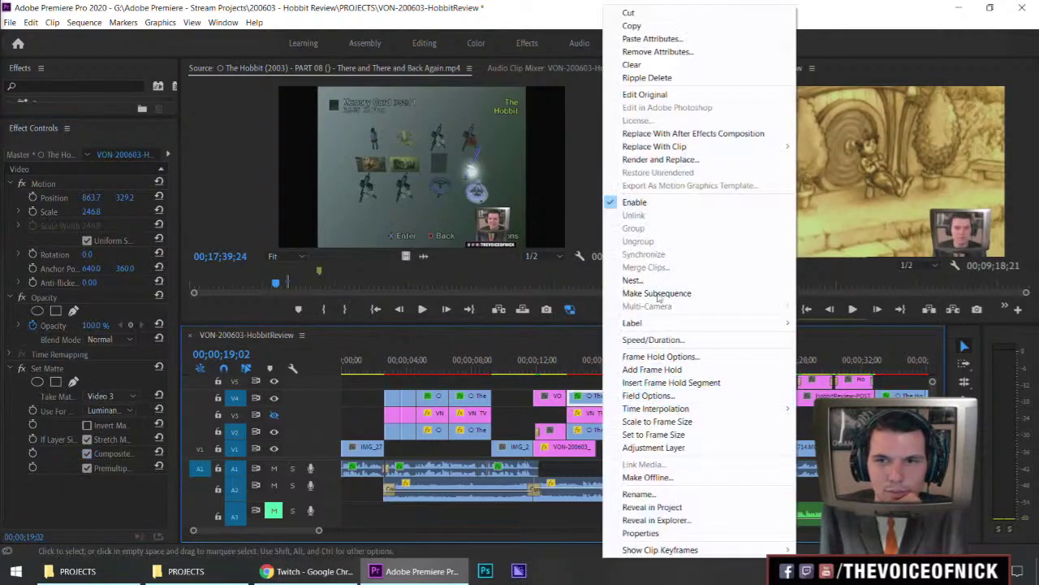
{"action": "left_click", "coordinate": [659, 203]}
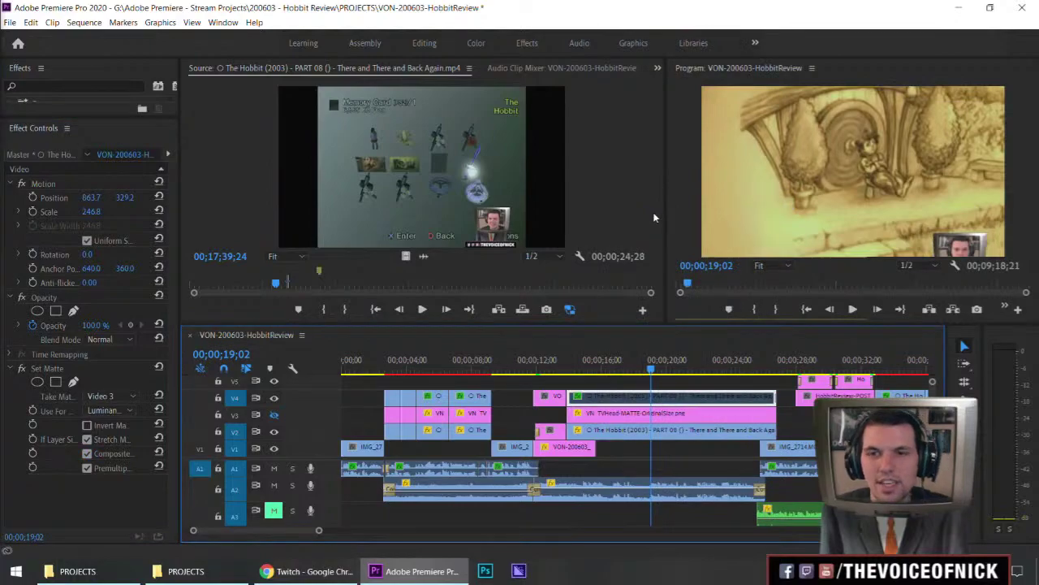
{"action": "key", "text": "ctrl+z"}
Step: Deselect the clip and save the project
{"action": "left_click", "coordinate": [671, 382]}
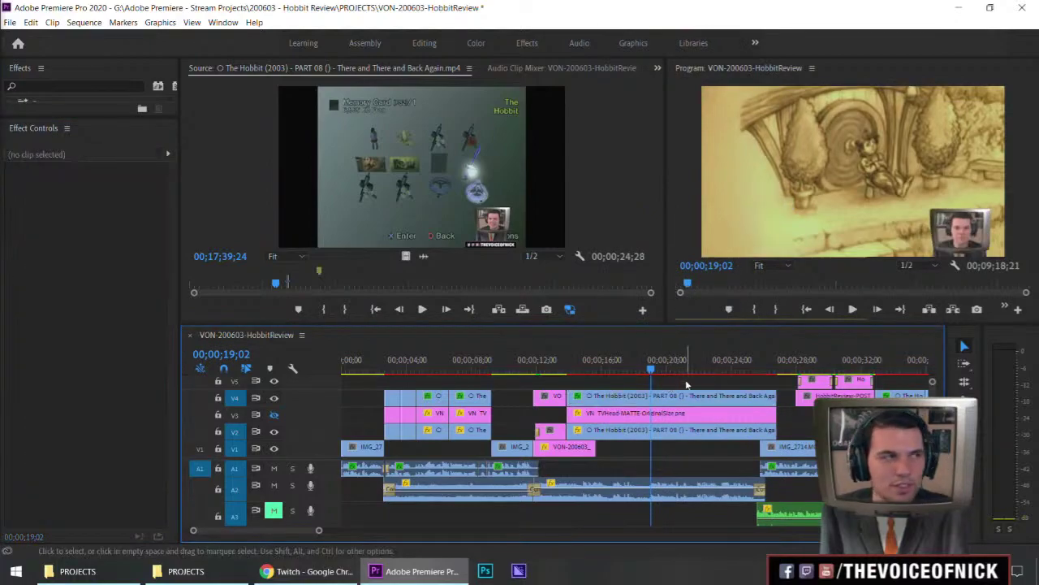
{"action": "key", "text": "ctrl+s"}
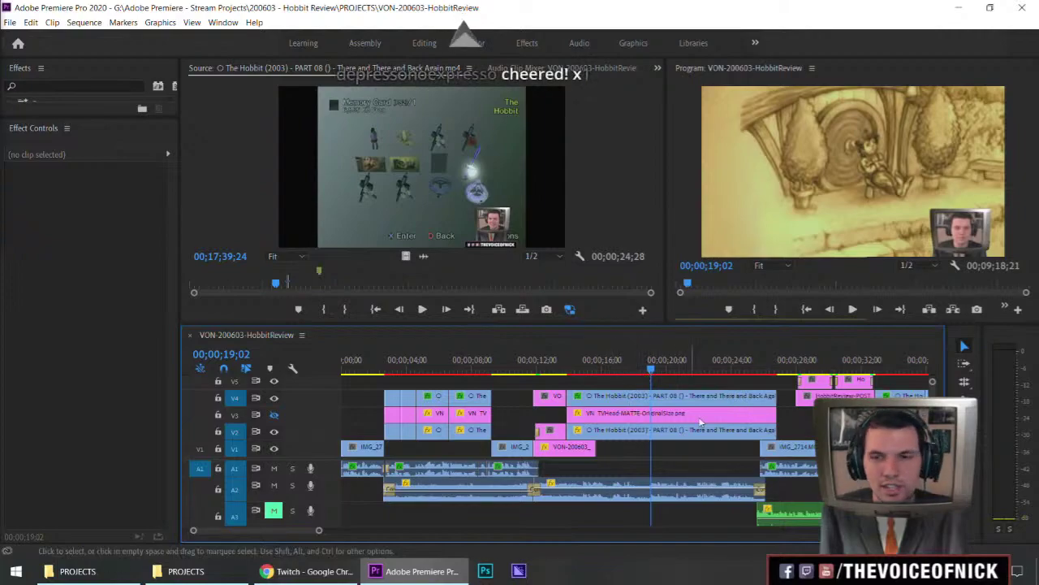
Step: Review the timeline past the movie posters up to the gameplay clip at about 00;00;33;25
{"action": "scroll", "coordinate": [697, 418], "scroll_direction": "down", "scroll_amount": 1}
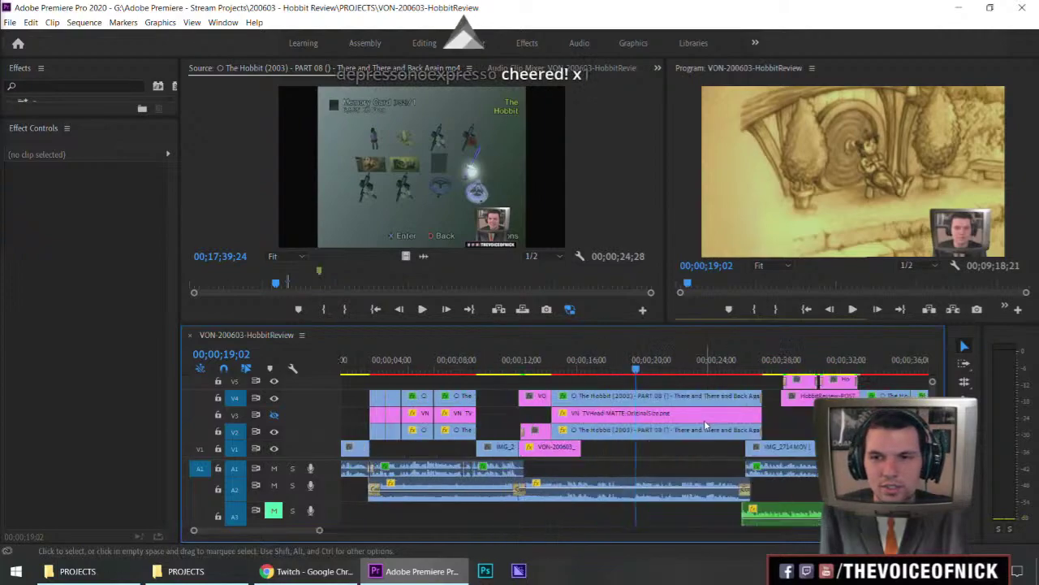
{"action": "left_click", "coordinate": [774, 369]}
{"action": "key", "text": "="}
{"action": "left_click", "coordinate": [695, 370]}
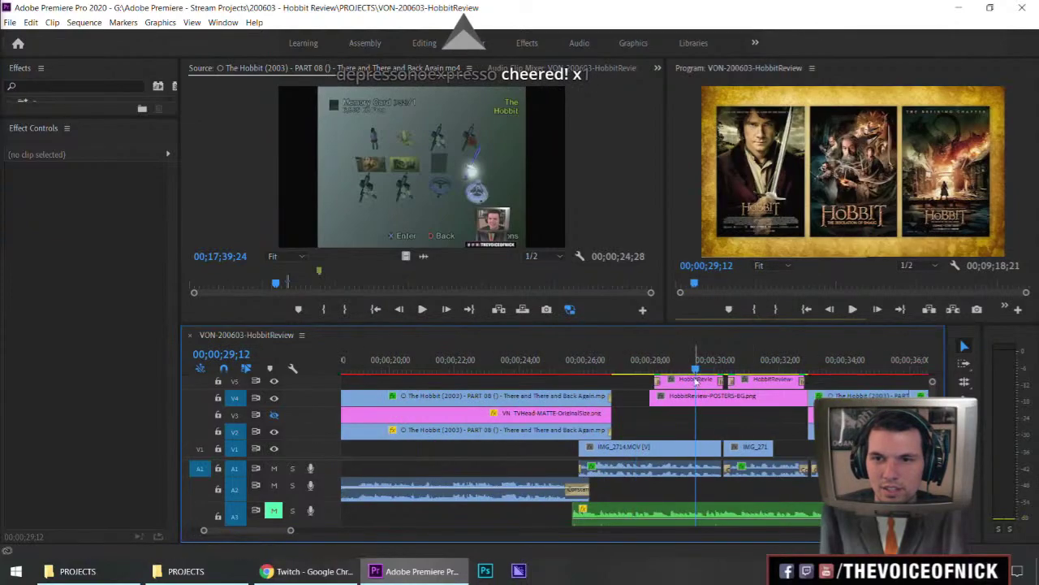
{"action": "scroll", "coordinate": [715, 434], "scroll_direction": "down", "scroll_amount": 4}
{"action": "left_click", "coordinate": [779, 370]}
{"action": "key", "text": "minus"}
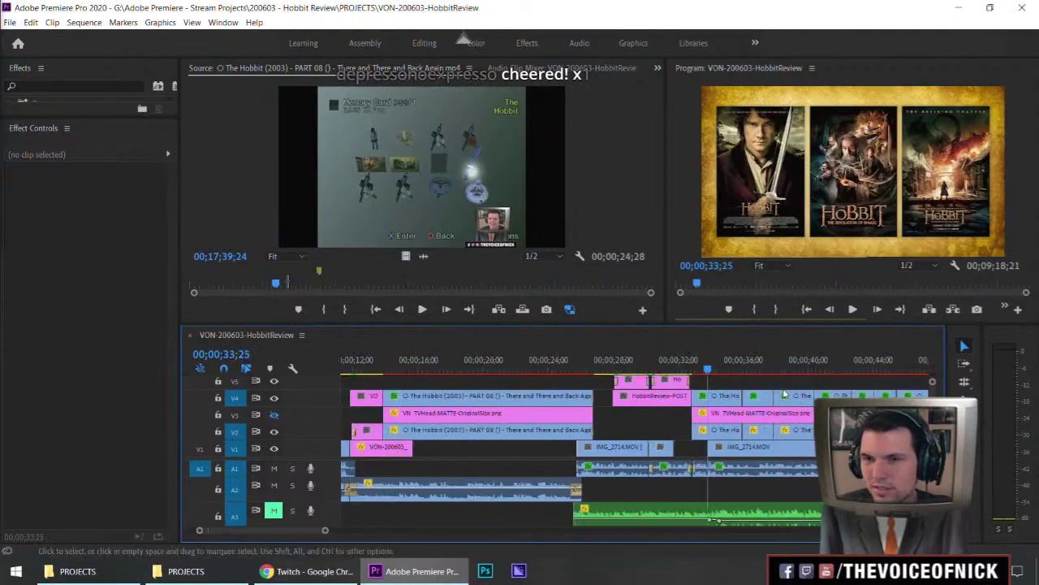
{"action": "key", "text": "equal"}
{"action": "left_click_drag", "start_coordinate": [283, 532], "coordinate": [284, 531]}
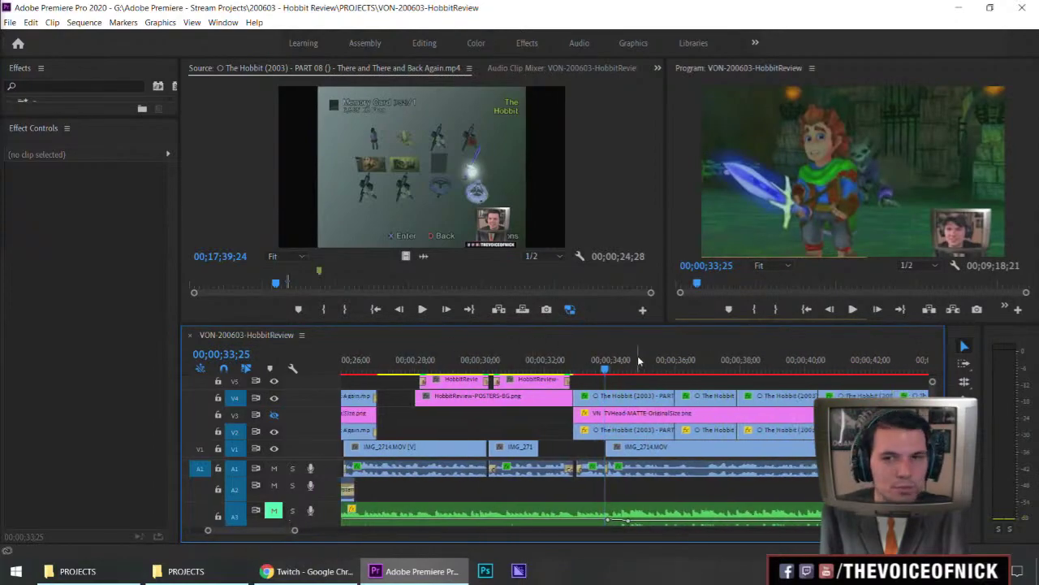
Step: Check the TV-head matte on the V4 gameplay clips after the posters, up to about 00;00;40;03
{"action": "left_click", "coordinate": [632, 396]}
{"action": "key", "text": "space"}
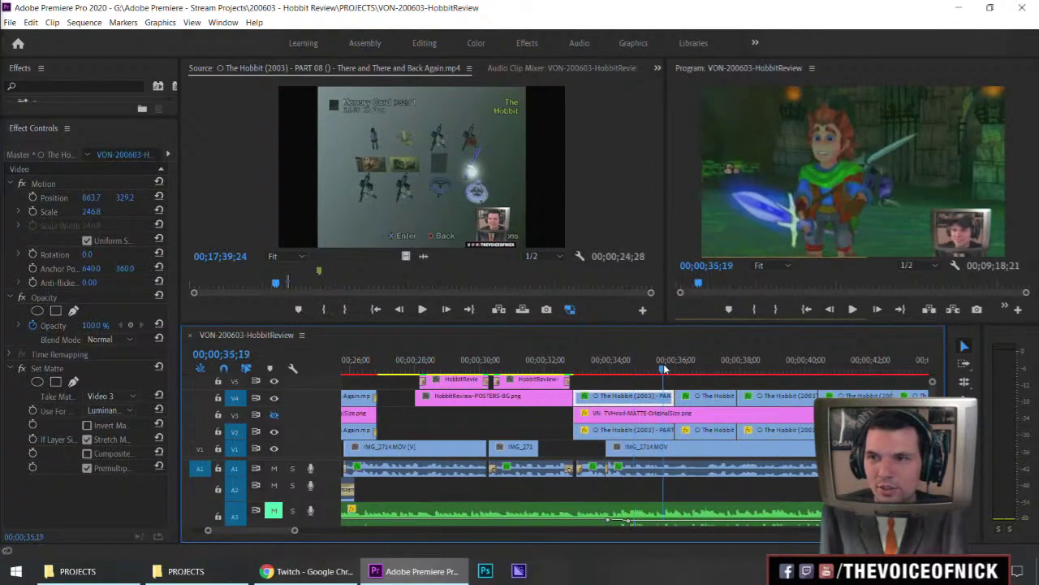
{"action": "key", "text": "minus"}
{"action": "key", "text": "equal"}
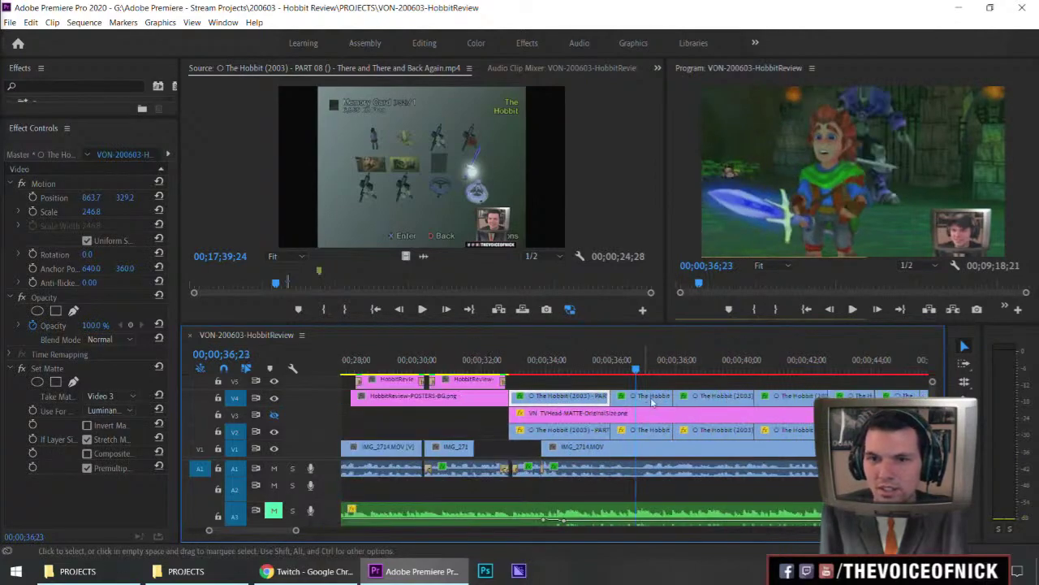
{"action": "left_click_drag", "start_coordinate": [669, 373], "coordinate": [617, 371]}
{"action": "left_click_drag", "start_coordinate": [704, 386], "coordinate": [746, 394]}
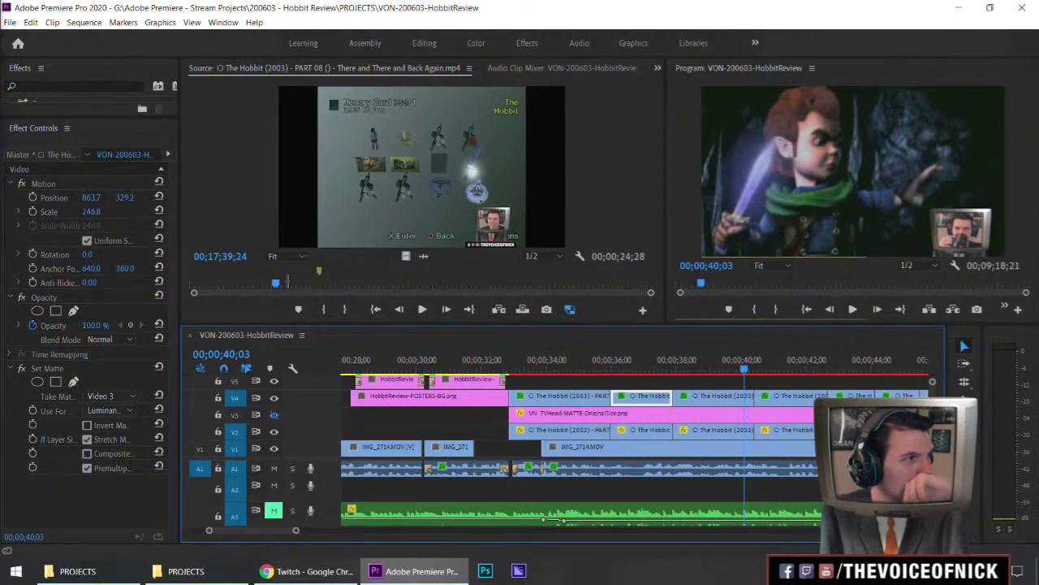
{"action": "key", "text": "alt+Tab"}
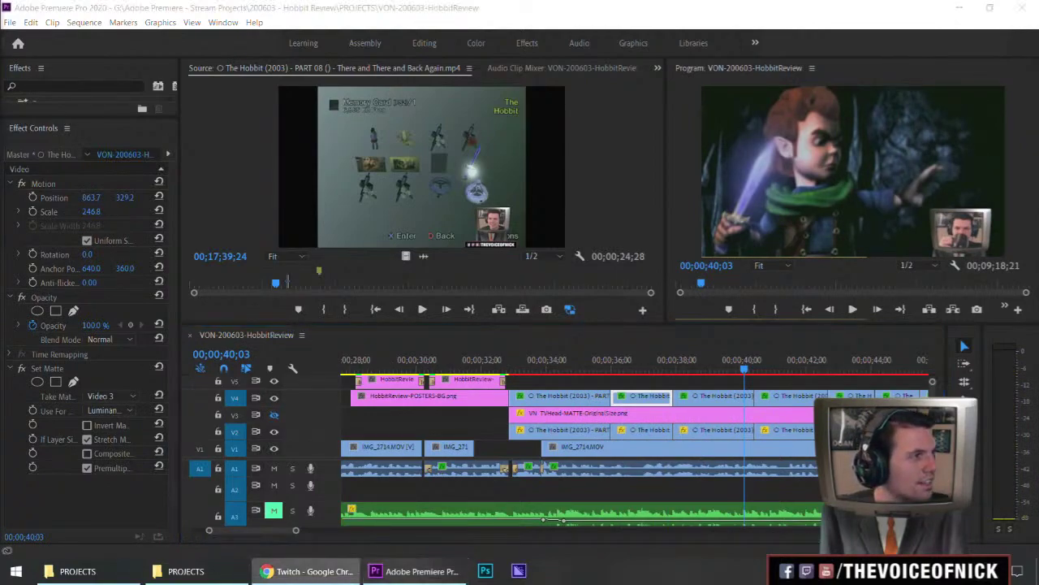
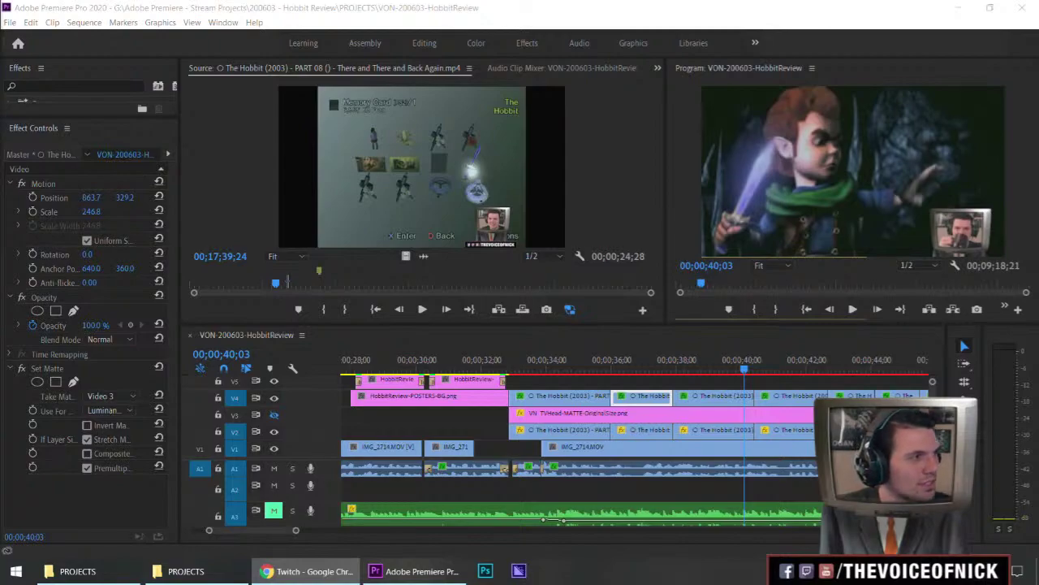
{"action": "left_click", "coordinate": [762, 388]}
Step: Scrub through the following V4 gameplay clips from about 00;00;42;19 to 00;00;47;19, examining the TV-head matte on each
{"action": "left_click_drag", "start_coordinate": [667, 367], "coordinate": [827, 387]}
{"action": "key", "text": "minus"}
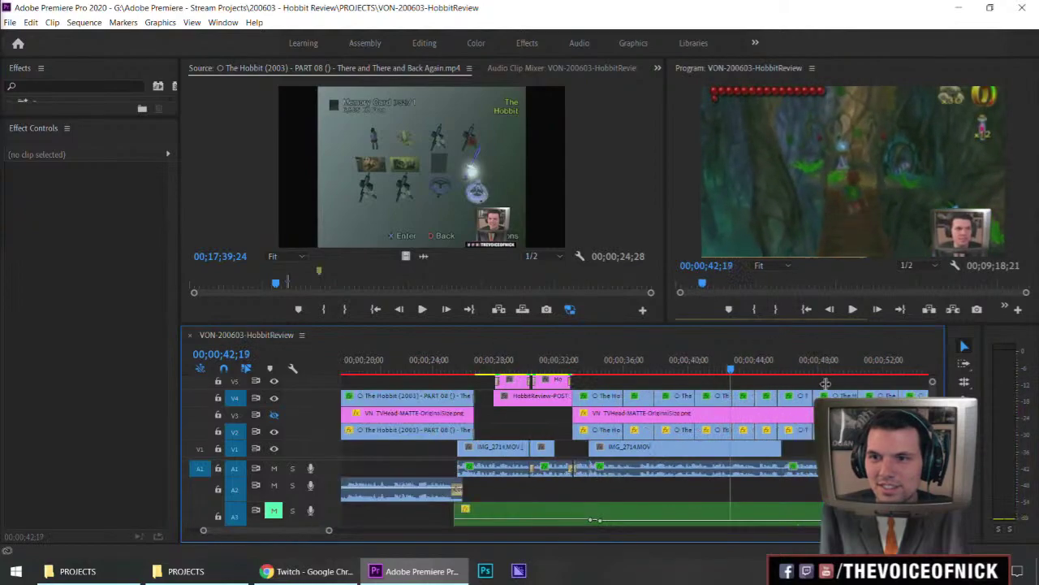
{"action": "key", "text": "equal"}
{"action": "key", "text": "equal"}
{"action": "left_click", "coordinate": [652, 365]}
{"action": "left_click_drag", "start_coordinate": [649, 369], "coordinate": [731, 376]}
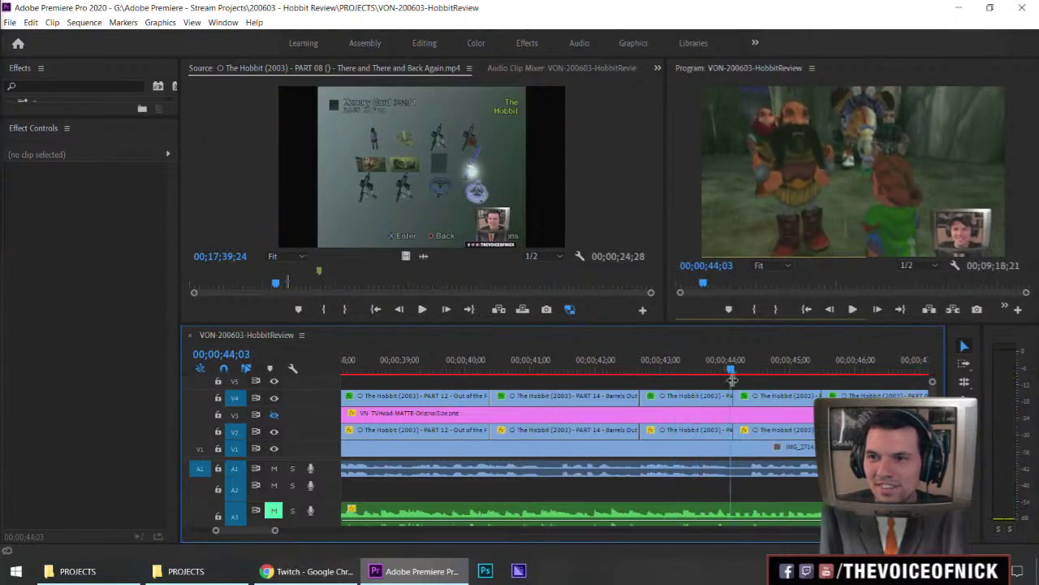
{"action": "key", "text": "minus"}
{"action": "key", "text": "equal"}
{"action": "left_click_drag", "start_coordinate": [641, 370], "coordinate": [869, 393]}
Step: Turn on the Set Matte Composite option for the V4 gameplay clip at 00;00;48;08
{"action": "key", "text": "minus"}
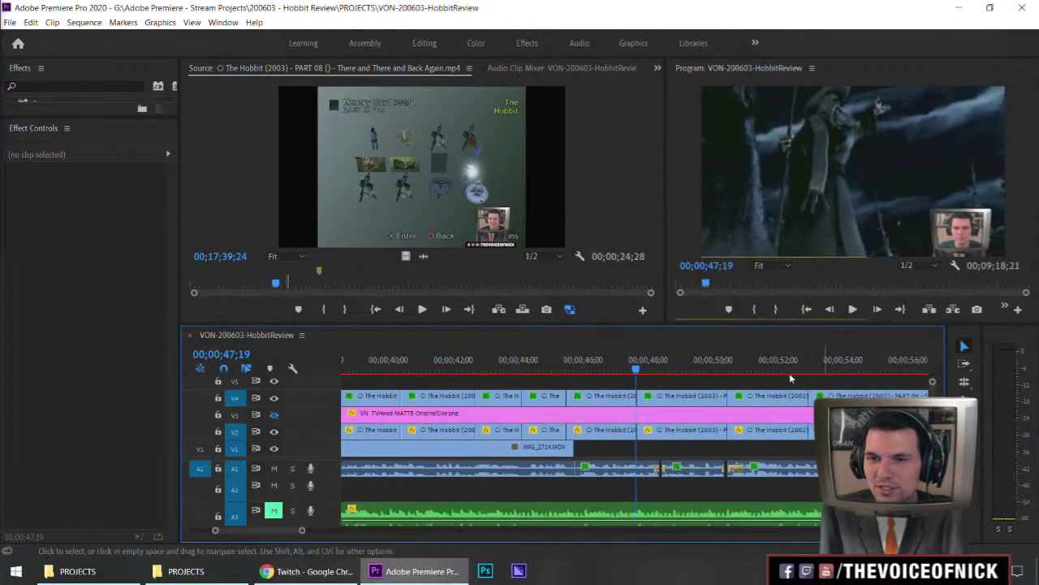
{"action": "left_click_drag", "start_coordinate": [637, 369], "coordinate": [656, 371]}
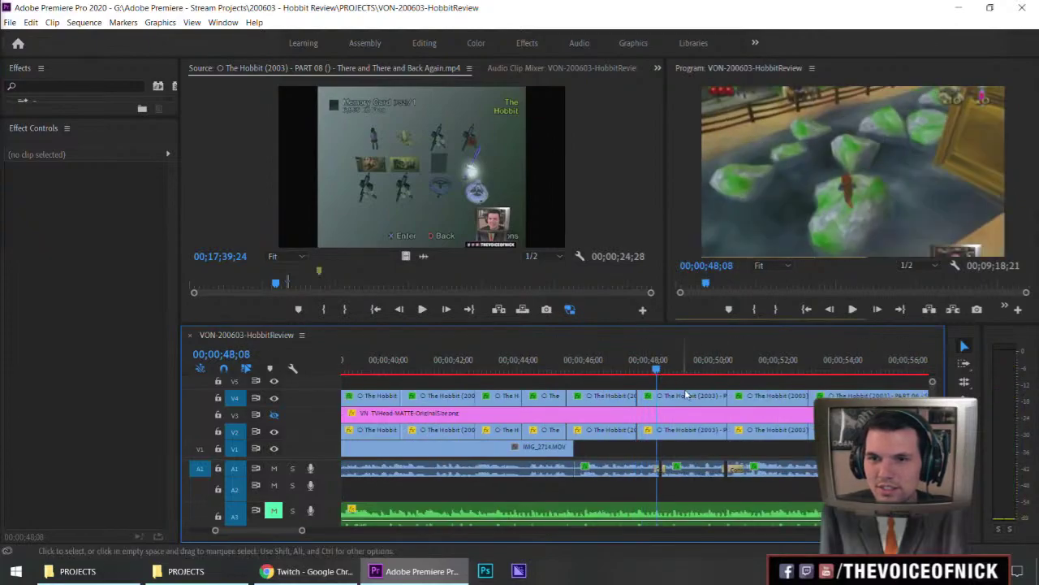
{"action": "left_click", "coordinate": [686, 395]}
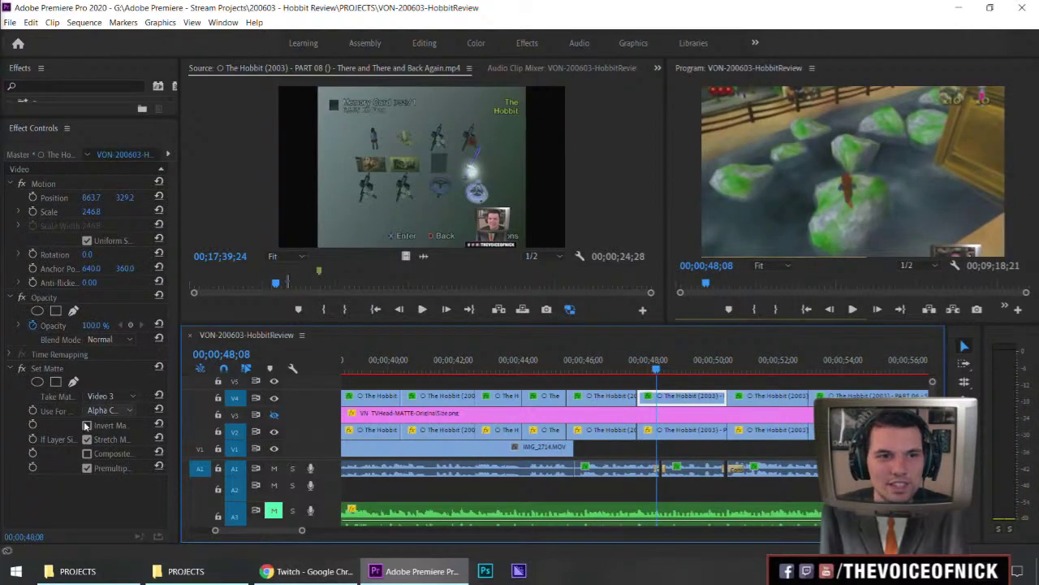
{"action": "left_click", "coordinate": [87, 454]}
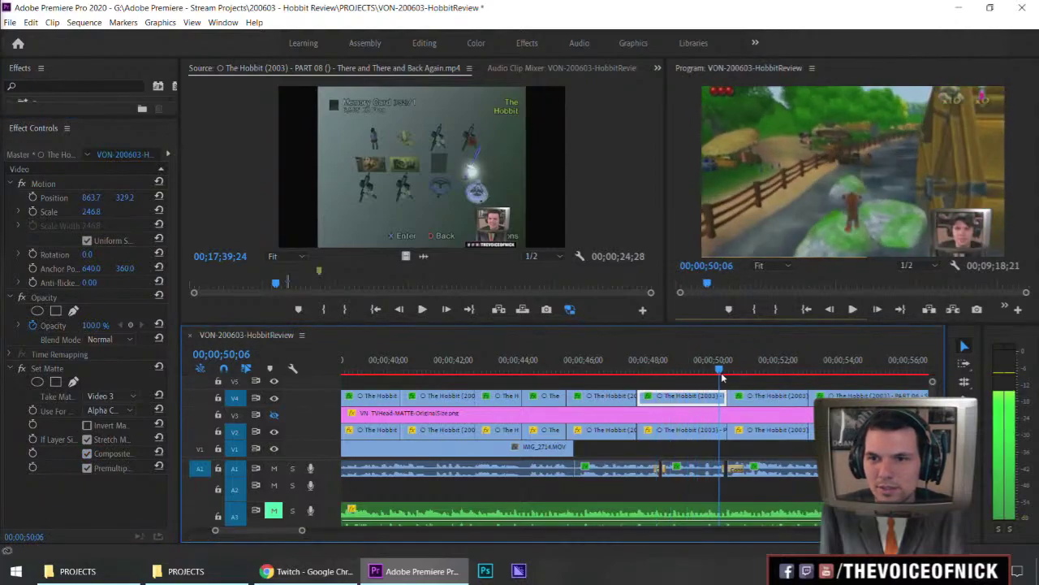
Step: Scrub through the V4 gameplay clips from about 00;00;50;06 to 00;00;57;02, examining the TV-head matte around each cut
{"action": "left_click_drag", "start_coordinate": [733, 382], "coordinate": [835, 393]}
{"action": "key", "text": "minus"}
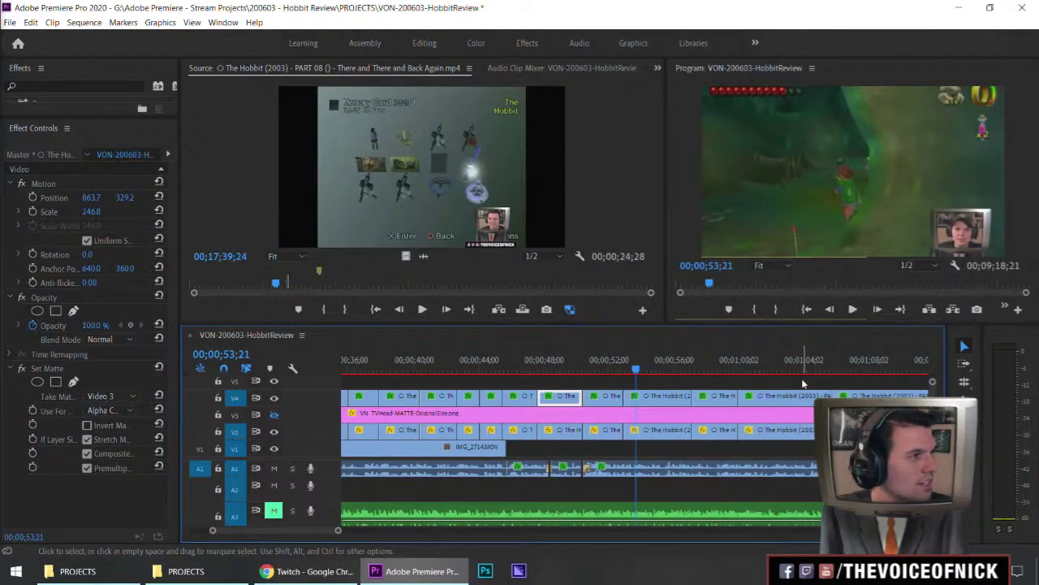
{"action": "key", "text": "equal"}
{"action": "key", "text": "equal"}
{"action": "key", "text": "equal"}
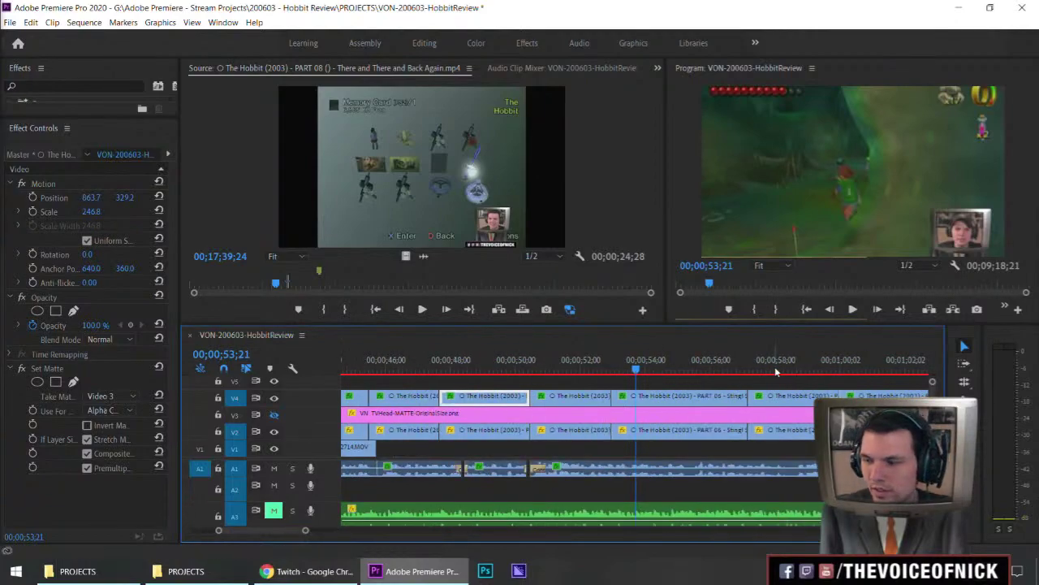
{"action": "left_click_drag", "start_coordinate": [705, 383], "coordinate": [666, 381]}
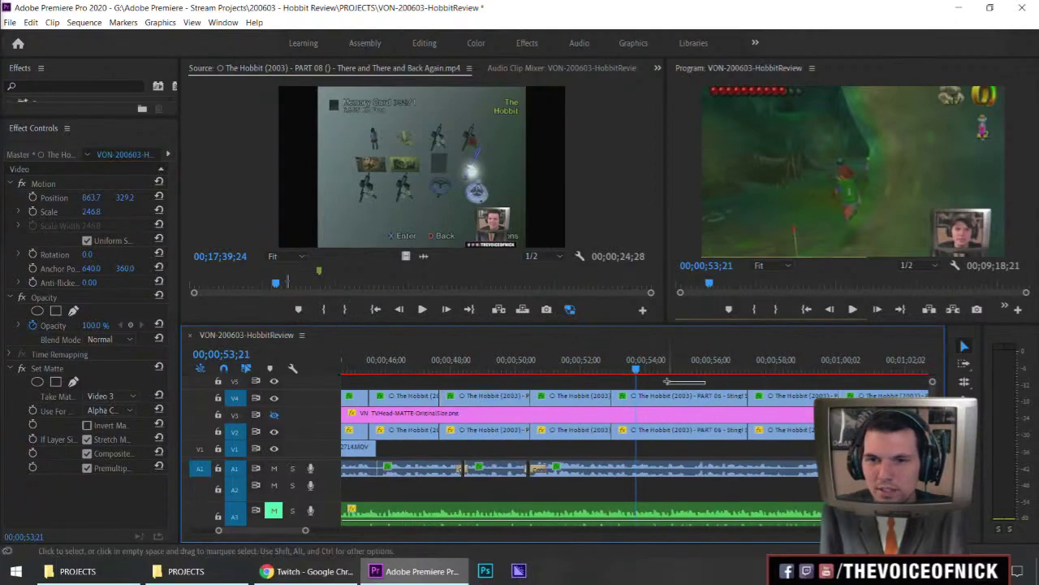
{"action": "left_click_drag", "start_coordinate": [601, 380], "coordinate": [678, 378]}
{"action": "left_click", "coordinate": [622, 370]}
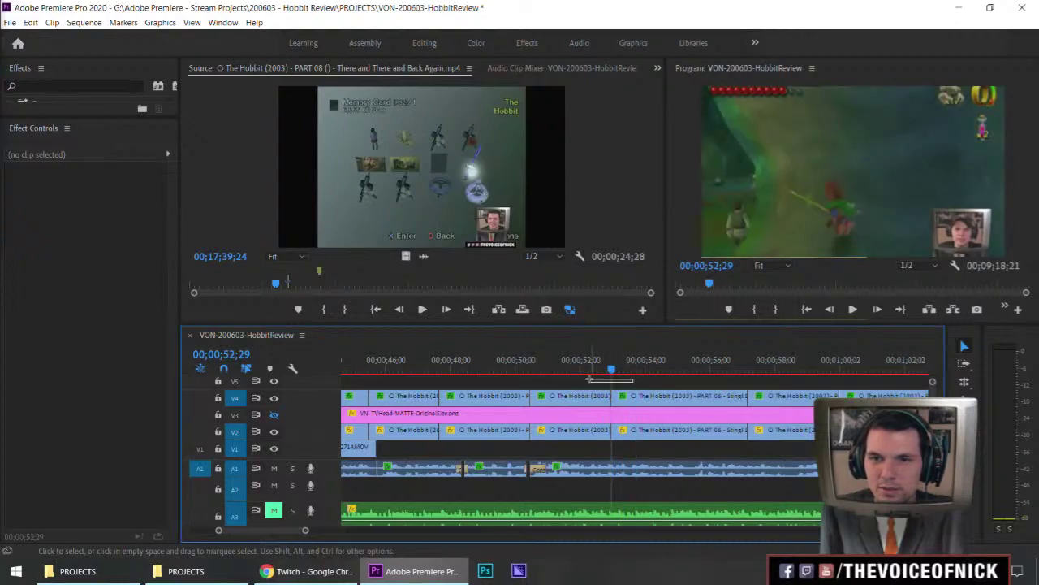
{"action": "left_click", "coordinate": [610, 369]}
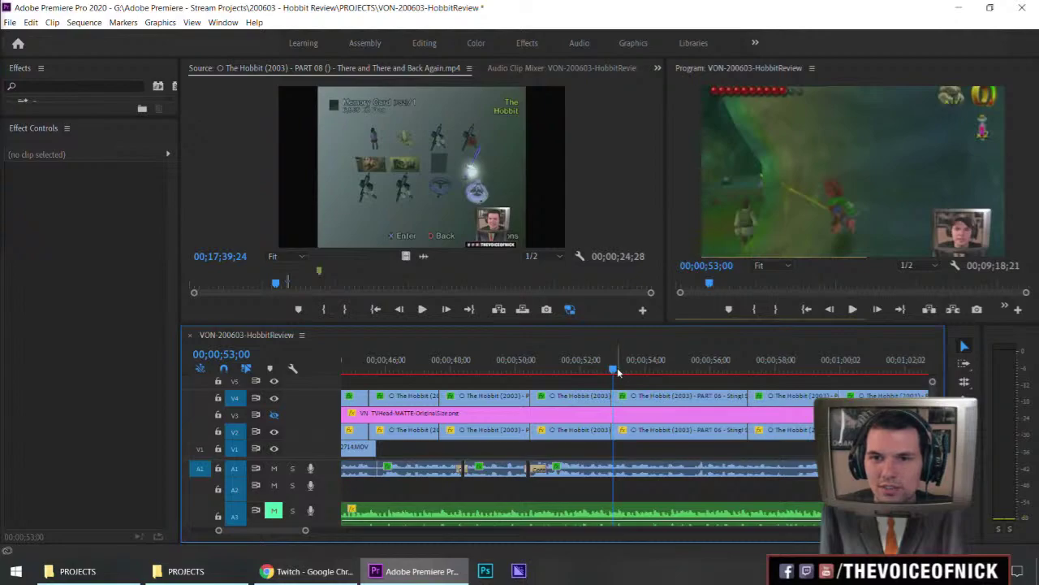
{"action": "left_click", "coordinate": [617, 370]}
{"action": "left_click_drag", "start_coordinate": [634, 372], "coordinate": [747, 370]}
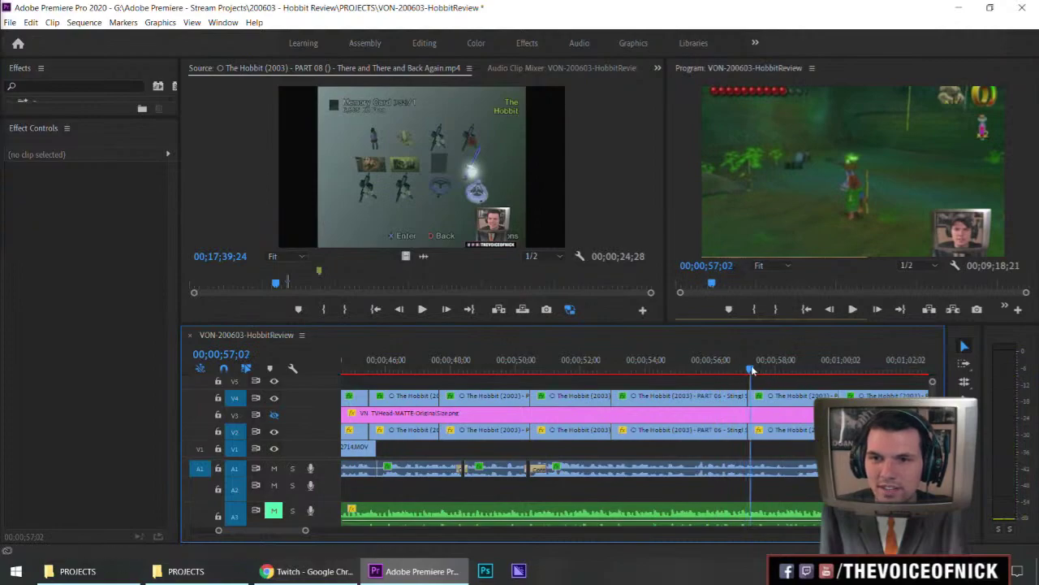
Step: Check the TV-head matte on the V4 gameplay clips from 00;00;57;02 to about 00;01;05;24
{"action": "key", "text": "minus"}
{"action": "key", "text": "equal"}
{"action": "key", "text": "equal"}
{"action": "key", "text": "minus"}
{"action": "key", "text": "equal"}
{"action": "left_click_drag", "start_coordinate": [648, 371], "coordinate": [823, 390]}
{"action": "key", "text": "minus"}
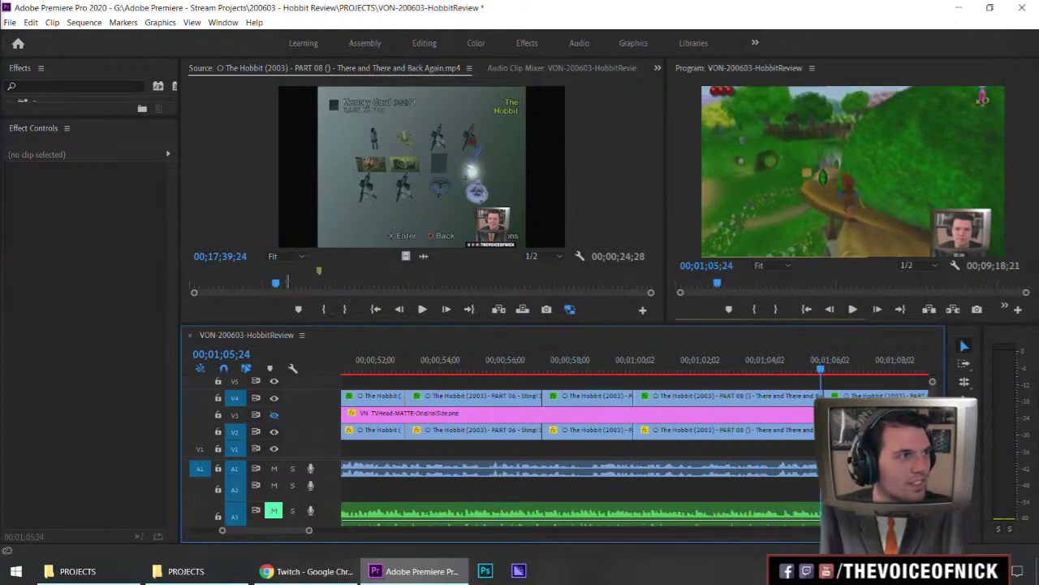
{"action": "key", "text": "alt+Tab"}
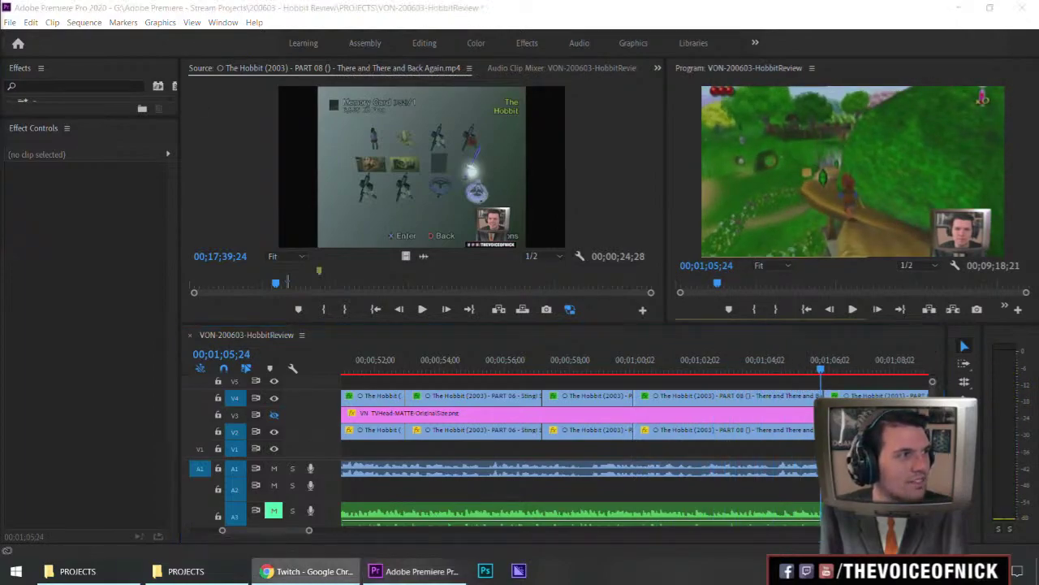
Step: Turn on the Set Matte Composite option for the V4 PART 01 gameplay clip at 00;01;06;13
{"action": "left_click", "coordinate": [841, 378]}
{"action": "key", "text": "minus"}
{"action": "left_click", "coordinate": [639, 371]}
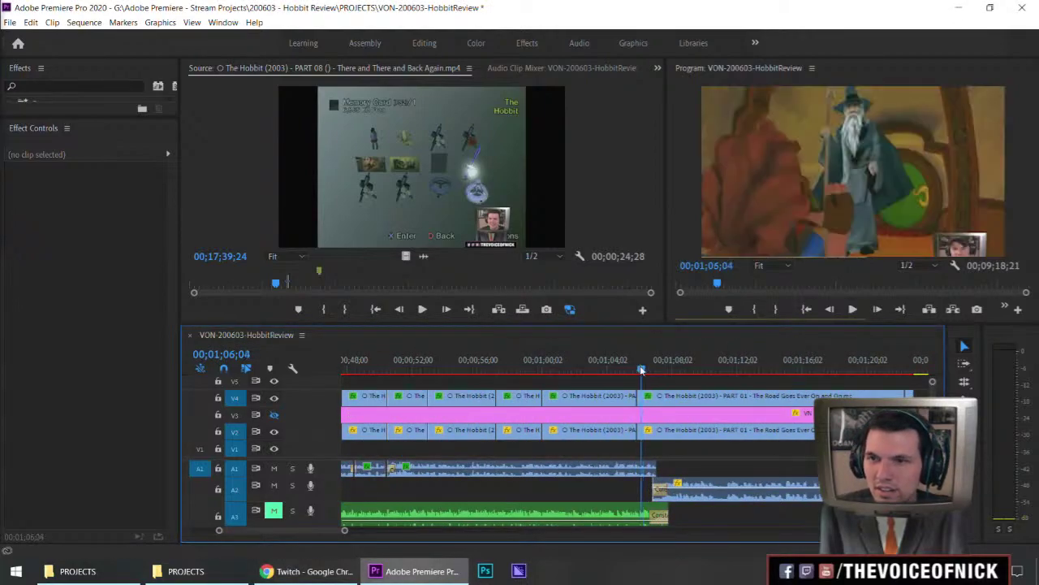
{"action": "left_click_drag", "start_coordinate": [641, 374], "coordinate": [645, 372]}
{"action": "left_click", "coordinate": [670, 395]}
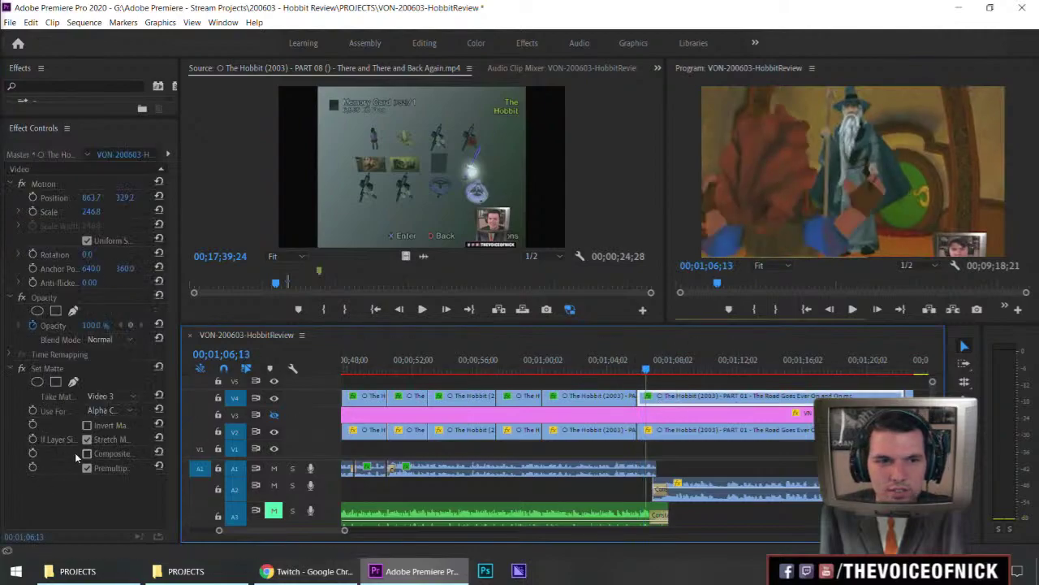
Step: Review the TV-head matte through the rest of the PART 01 clip and the following V4 clips, up to 00;01;30;29
{"action": "left_click_drag", "start_coordinate": [638, 371], "coordinate": [862, 390]}
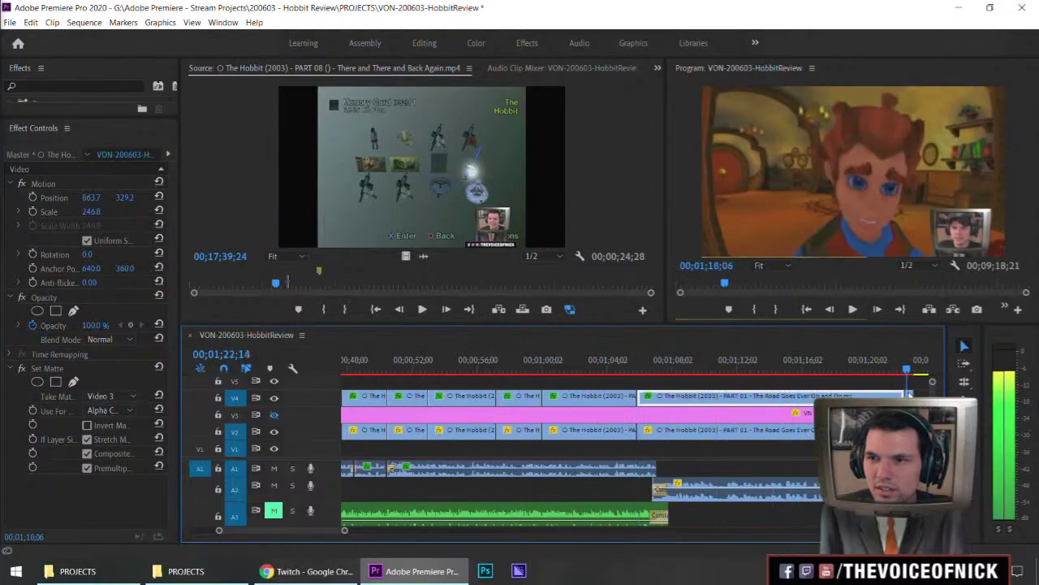
{"action": "key", "text": "="}
{"action": "key", "text": "="}
{"action": "left_click_drag", "start_coordinate": [631, 372], "coordinate": [615, 372]}
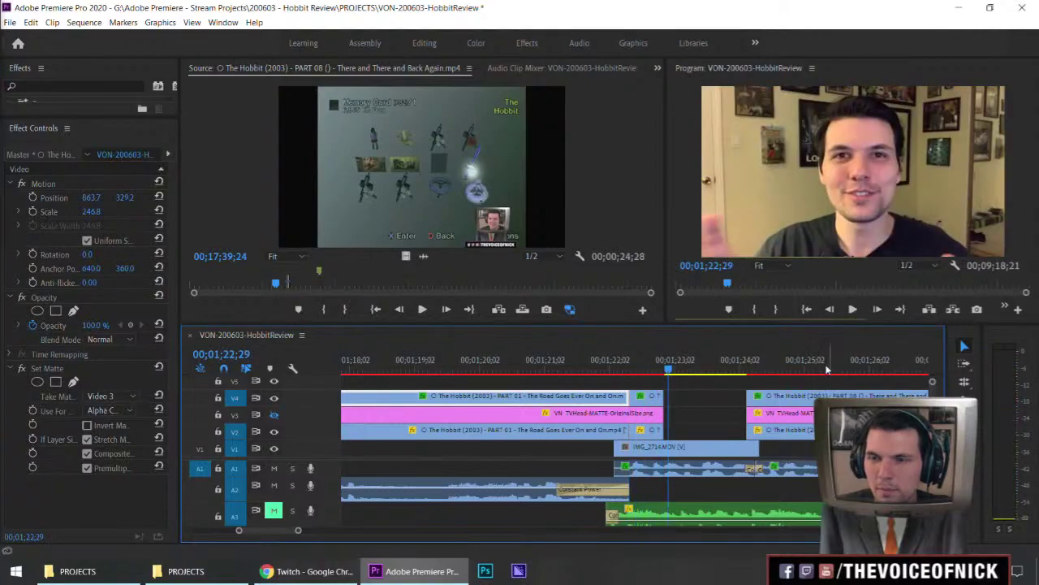
{"action": "key", "text": "minus"}
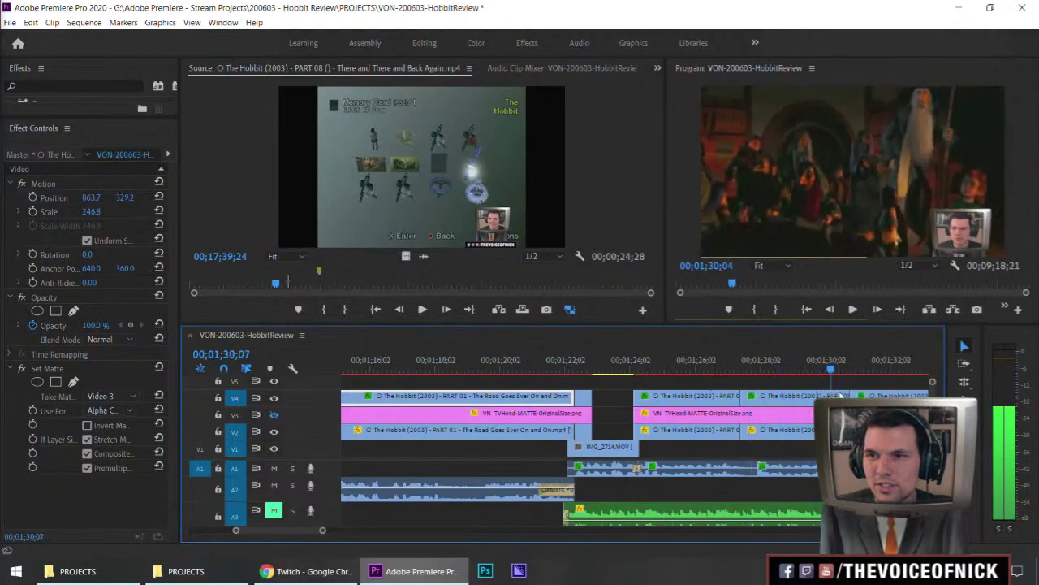
{"action": "left_click_drag", "start_coordinate": [869, 390], "coordinate": [855, 384]}
{"action": "key", "text": "minus"}
{"action": "key", "text": "equal"}
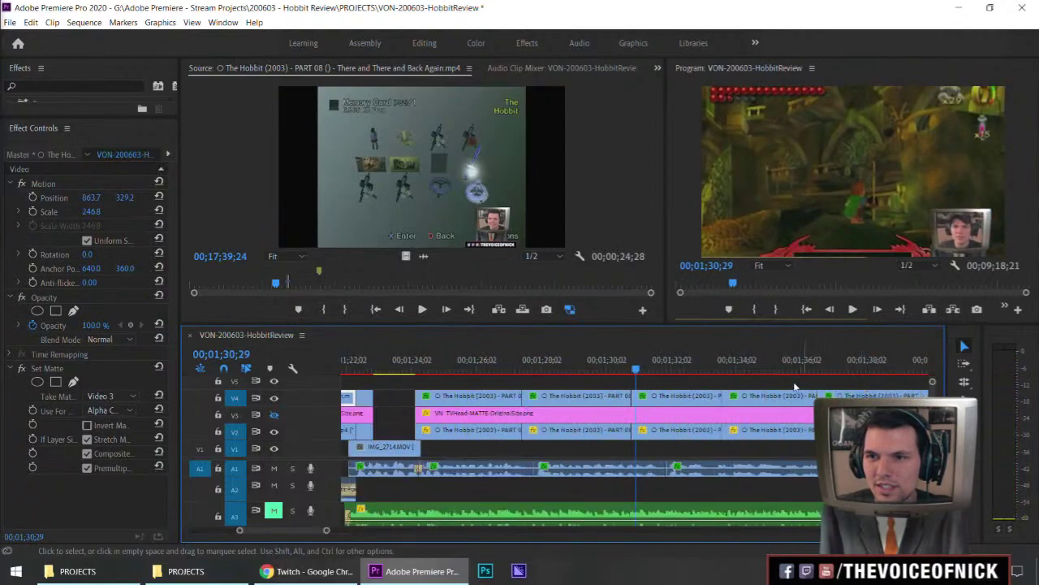
Step: Scrub through the V4 gameplay clips from 00;01;30;29 to about 00;01;55;17, examining the TV-head matte on each
{"action": "left_click_drag", "start_coordinate": [652, 372], "coordinate": [921, 380]}
{"action": "key", "text": "minus"}
{"action": "key", "text": "equal"}
{"action": "left_click_drag", "start_coordinate": [639, 372], "coordinate": [749, 380]}
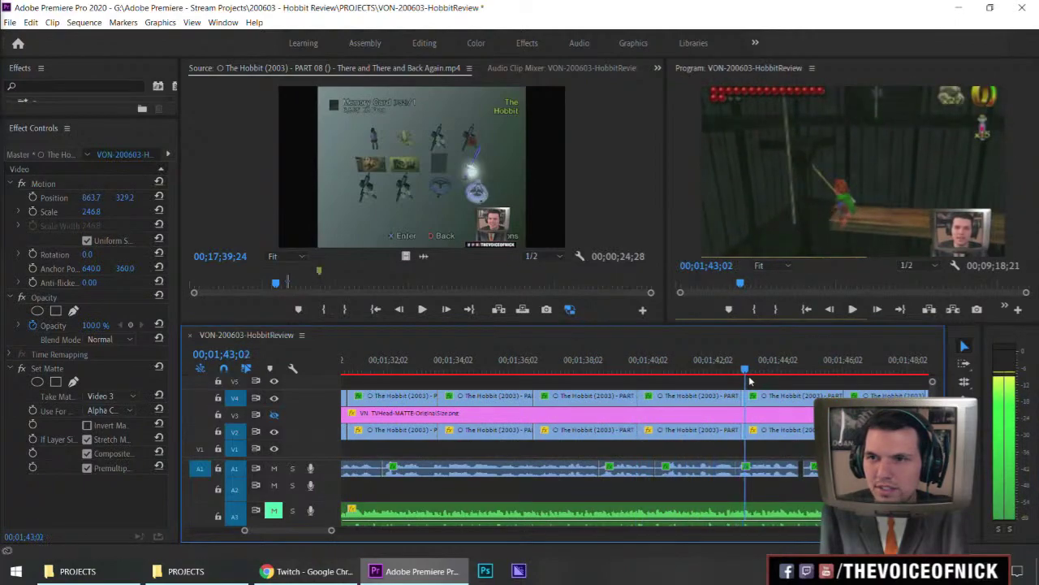
{"action": "key", "text": "Right"}
{"action": "key", "text": "minus"}
{"action": "key", "text": "equal"}
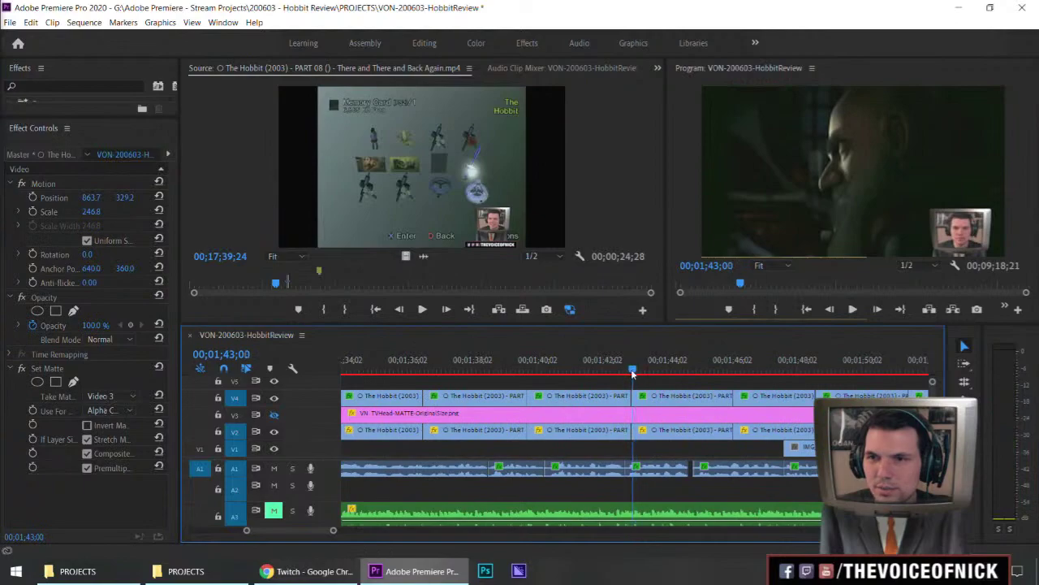
{"action": "left_click_drag", "start_coordinate": [630, 370], "coordinate": [772, 398]}
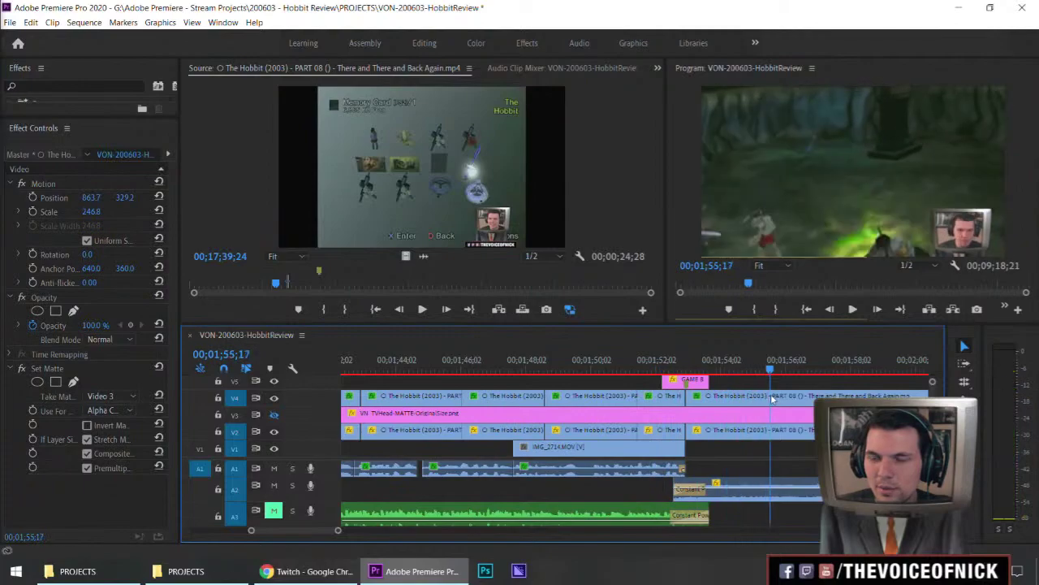
Step: Check the TV-head matte on the V4 clips from 00;01;55;17 to about 00;02;20;27
{"action": "scroll", "coordinate": [744, 394], "scroll_direction": "down", "scroll_amount": 2}
{"action": "key", "text": "minus"}
{"action": "left_click_drag", "start_coordinate": [643, 376], "coordinate": [785, 390]}
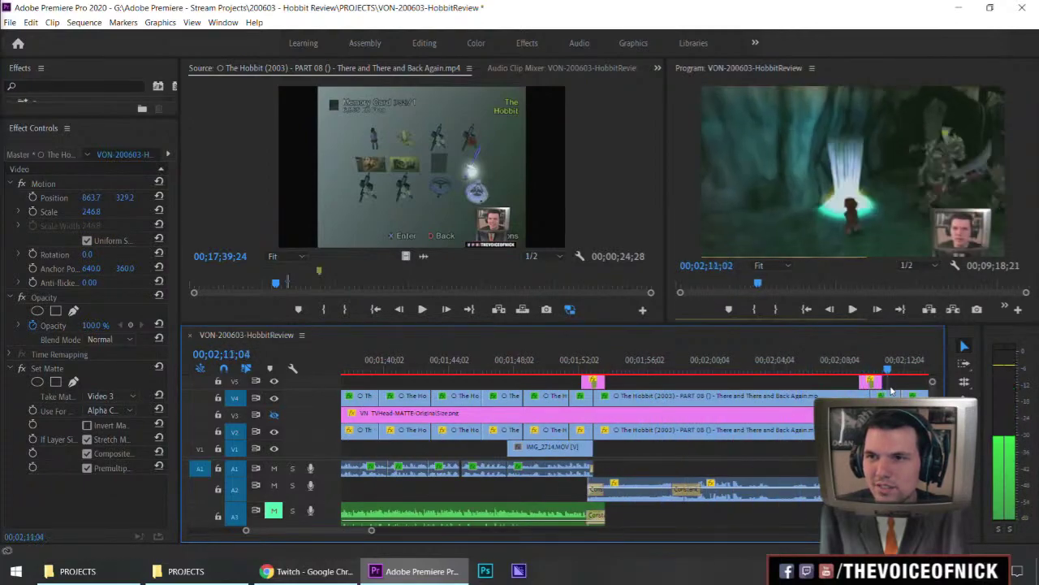
{"action": "scroll", "coordinate": [899, 391], "scroll_direction": "down", "scroll_amount": 3}
{"action": "left_click_drag", "start_coordinate": [646, 374], "coordinate": [789, 392]}
{"action": "key", "text": "minus"}
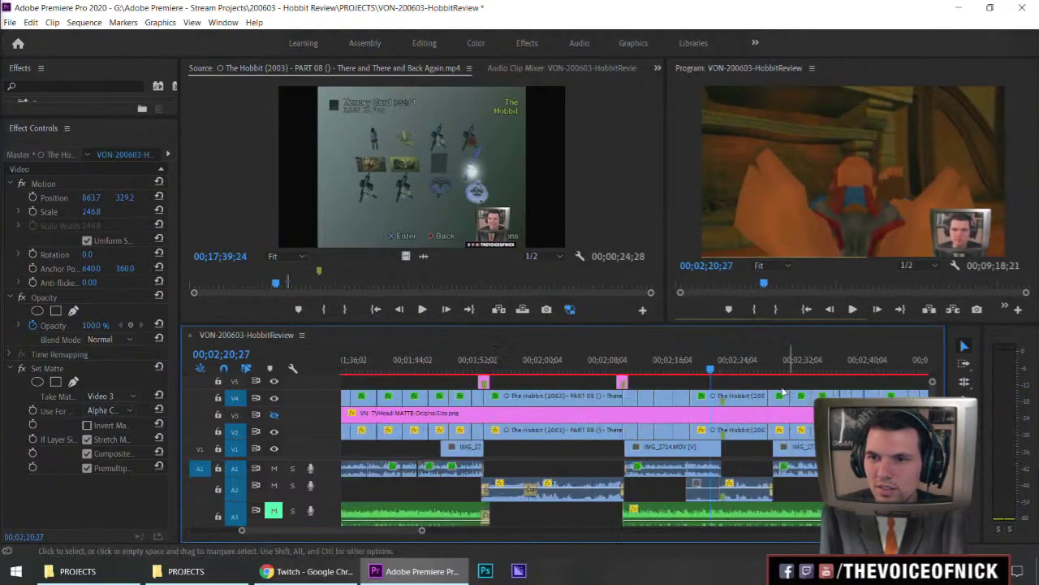
Step: Turn on the Set Matte Composite option for the V4 PART 08 clip at 00;02;22;18 and save the project
{"action": "key", "text": "equal"}
{"action": "left_click_drag", "start_coordinate": [640, 372], "coordinate": [662, 393]}
{"action": "left_click", "coordinate": [686, 396]}
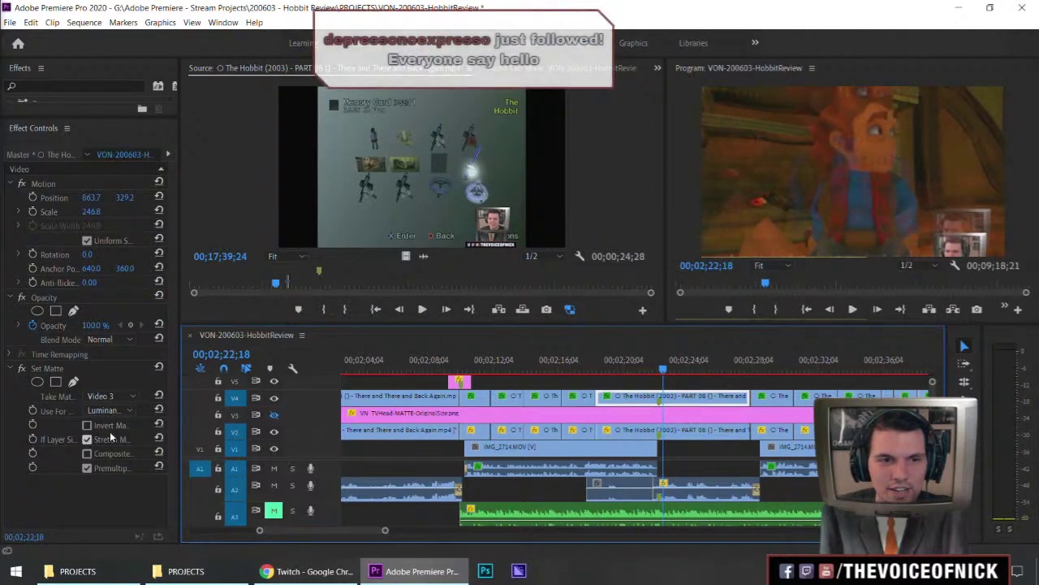
{"action": "left_click", "coordinate": [87, 453]}
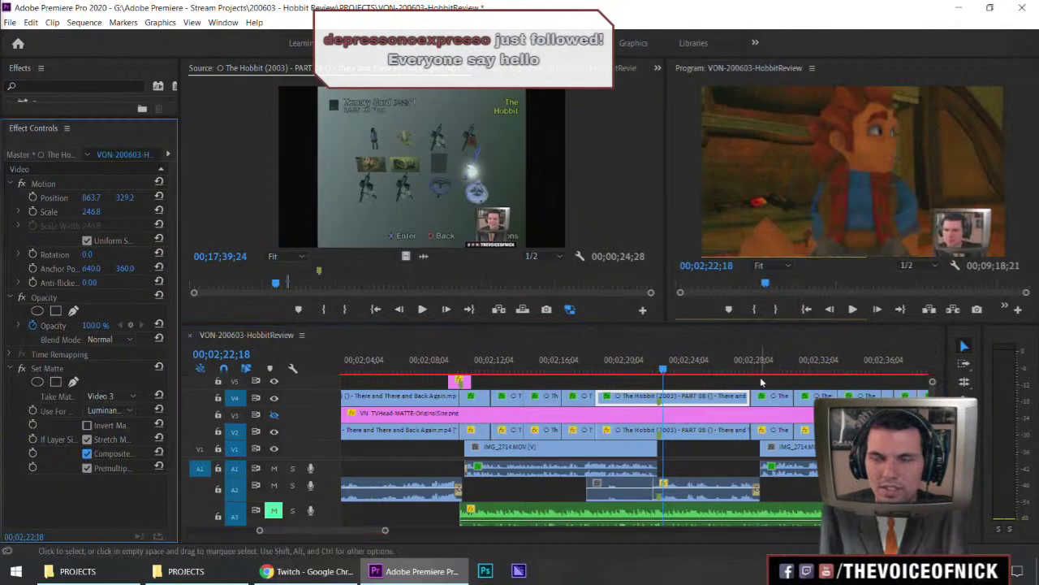
{"action": "left_click", "coordinate": [673, 375]}
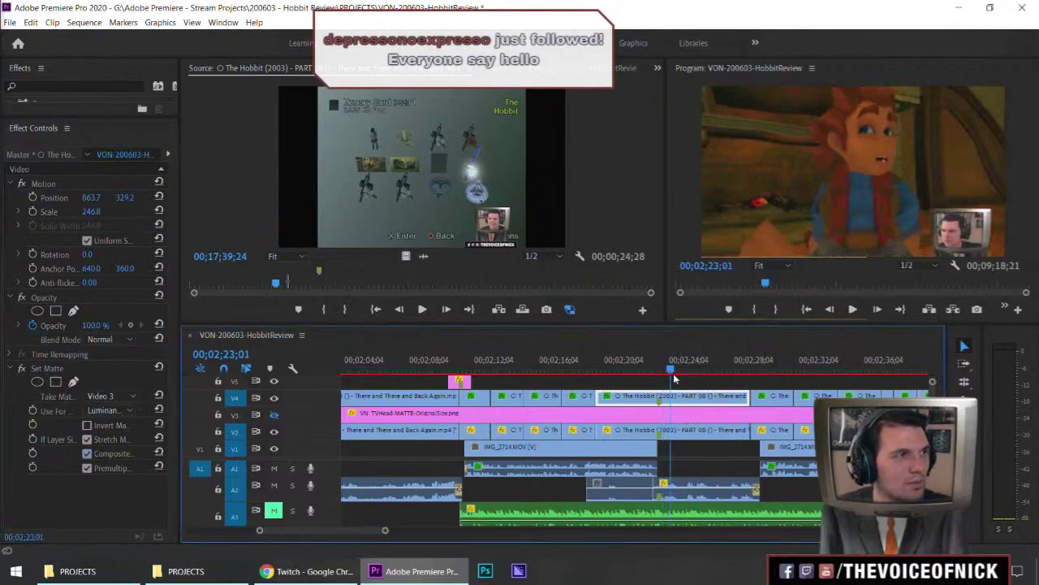
{"action": "key", "text": "ctrl+s"}
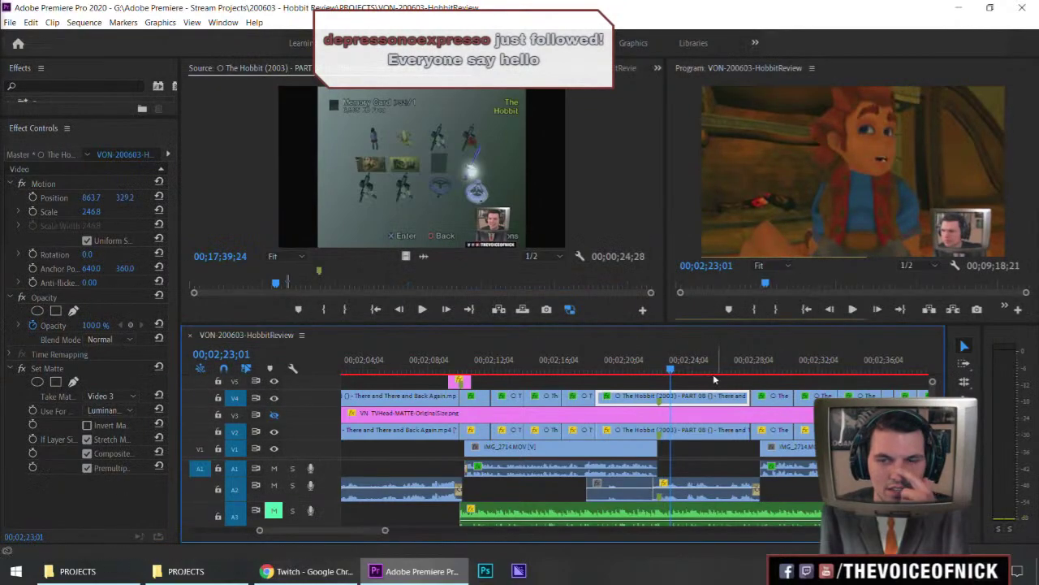
Step: Deselect the clip, add a sequence marker at 00;02;23;01 and save the project
{"action": "left_click", "coordinate": [696, 380]}
{"action": "key", "text": "m"}
{"action": "key", "text": "m"}
{"action": "left_click", "coordinate": [596, 213]}
{"action": "left_click", "coordinate": [648, 86]}
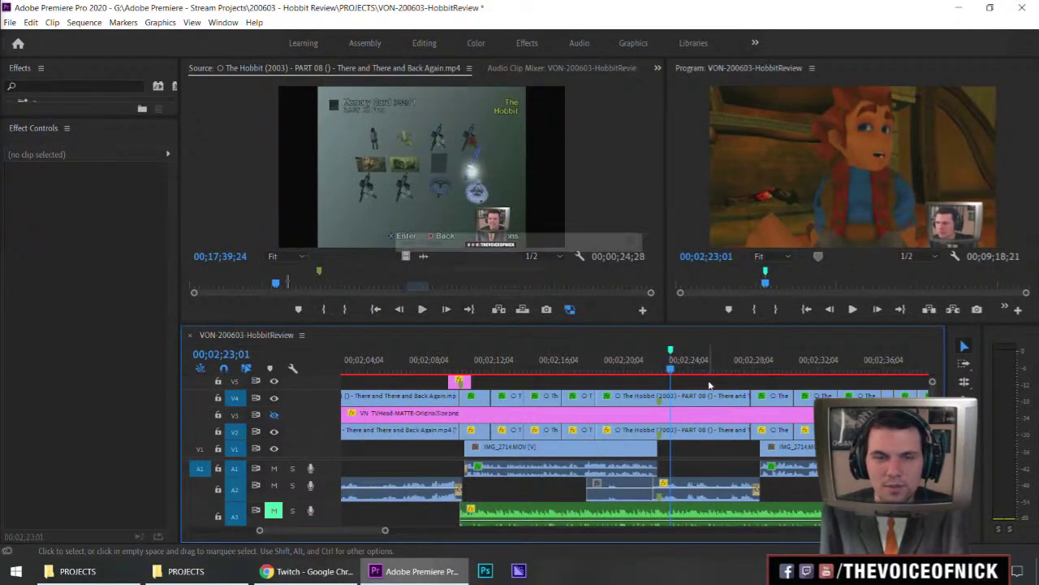
{"action": "key", "text": "ctrl+s"}
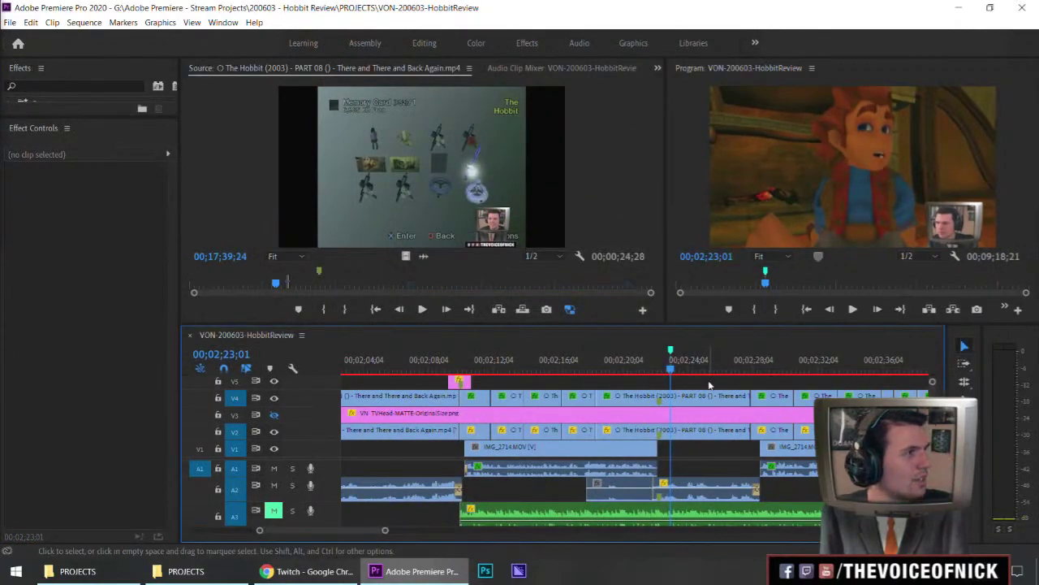
{"action": "left_click", "coordinate": [307, 571]}
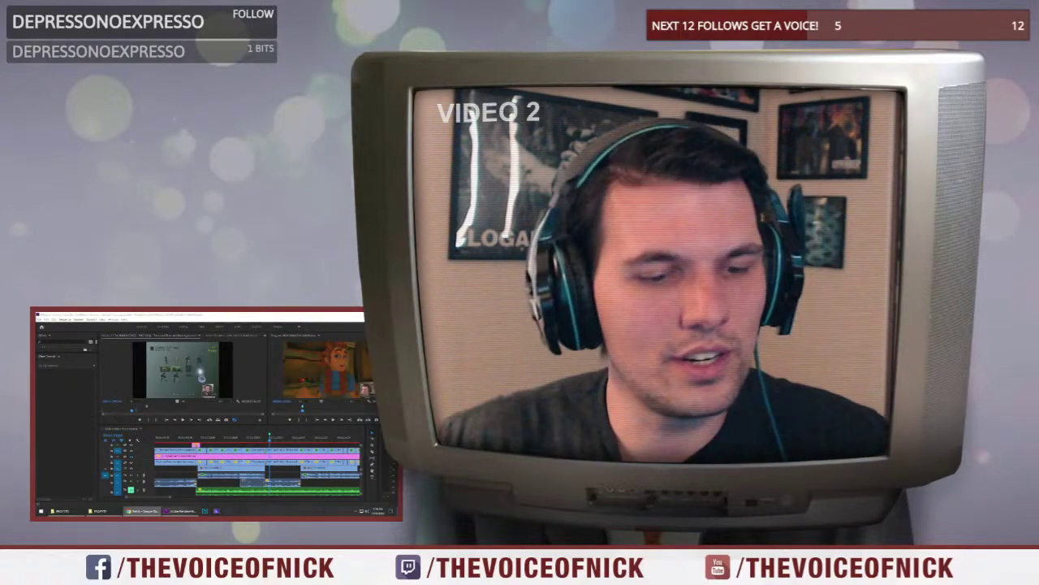
{"action": "left_click", "coordinate": [242, 450]}
{"action": "key", "text": "ctrl+s"}
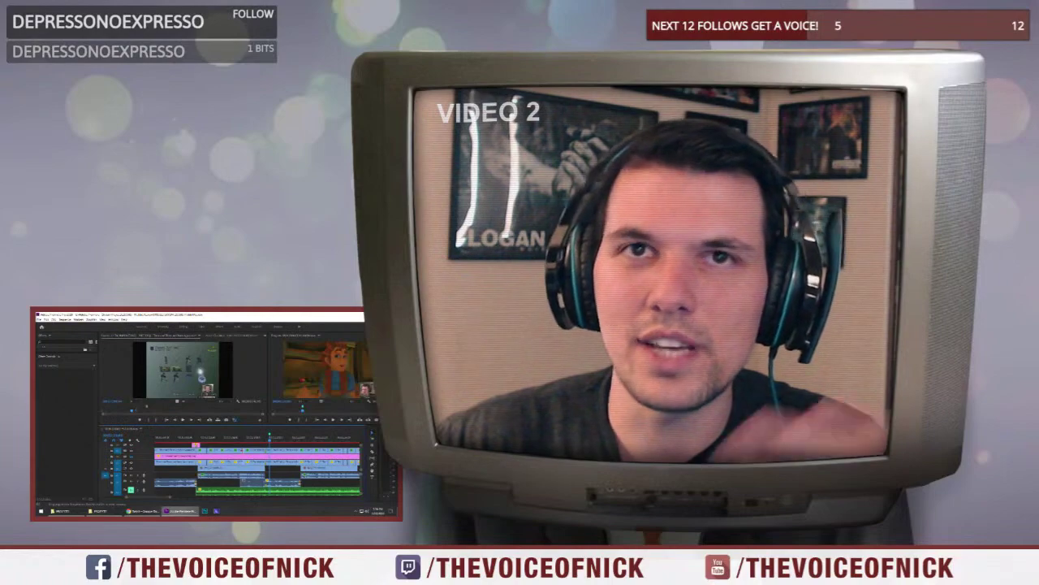
{"action": "key", "text": "alt+Tab"}
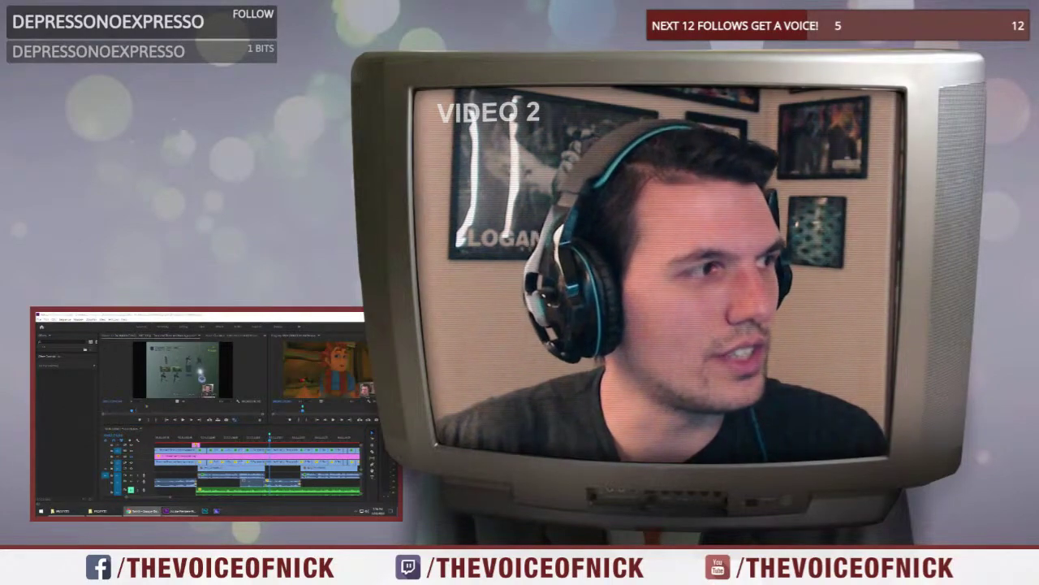